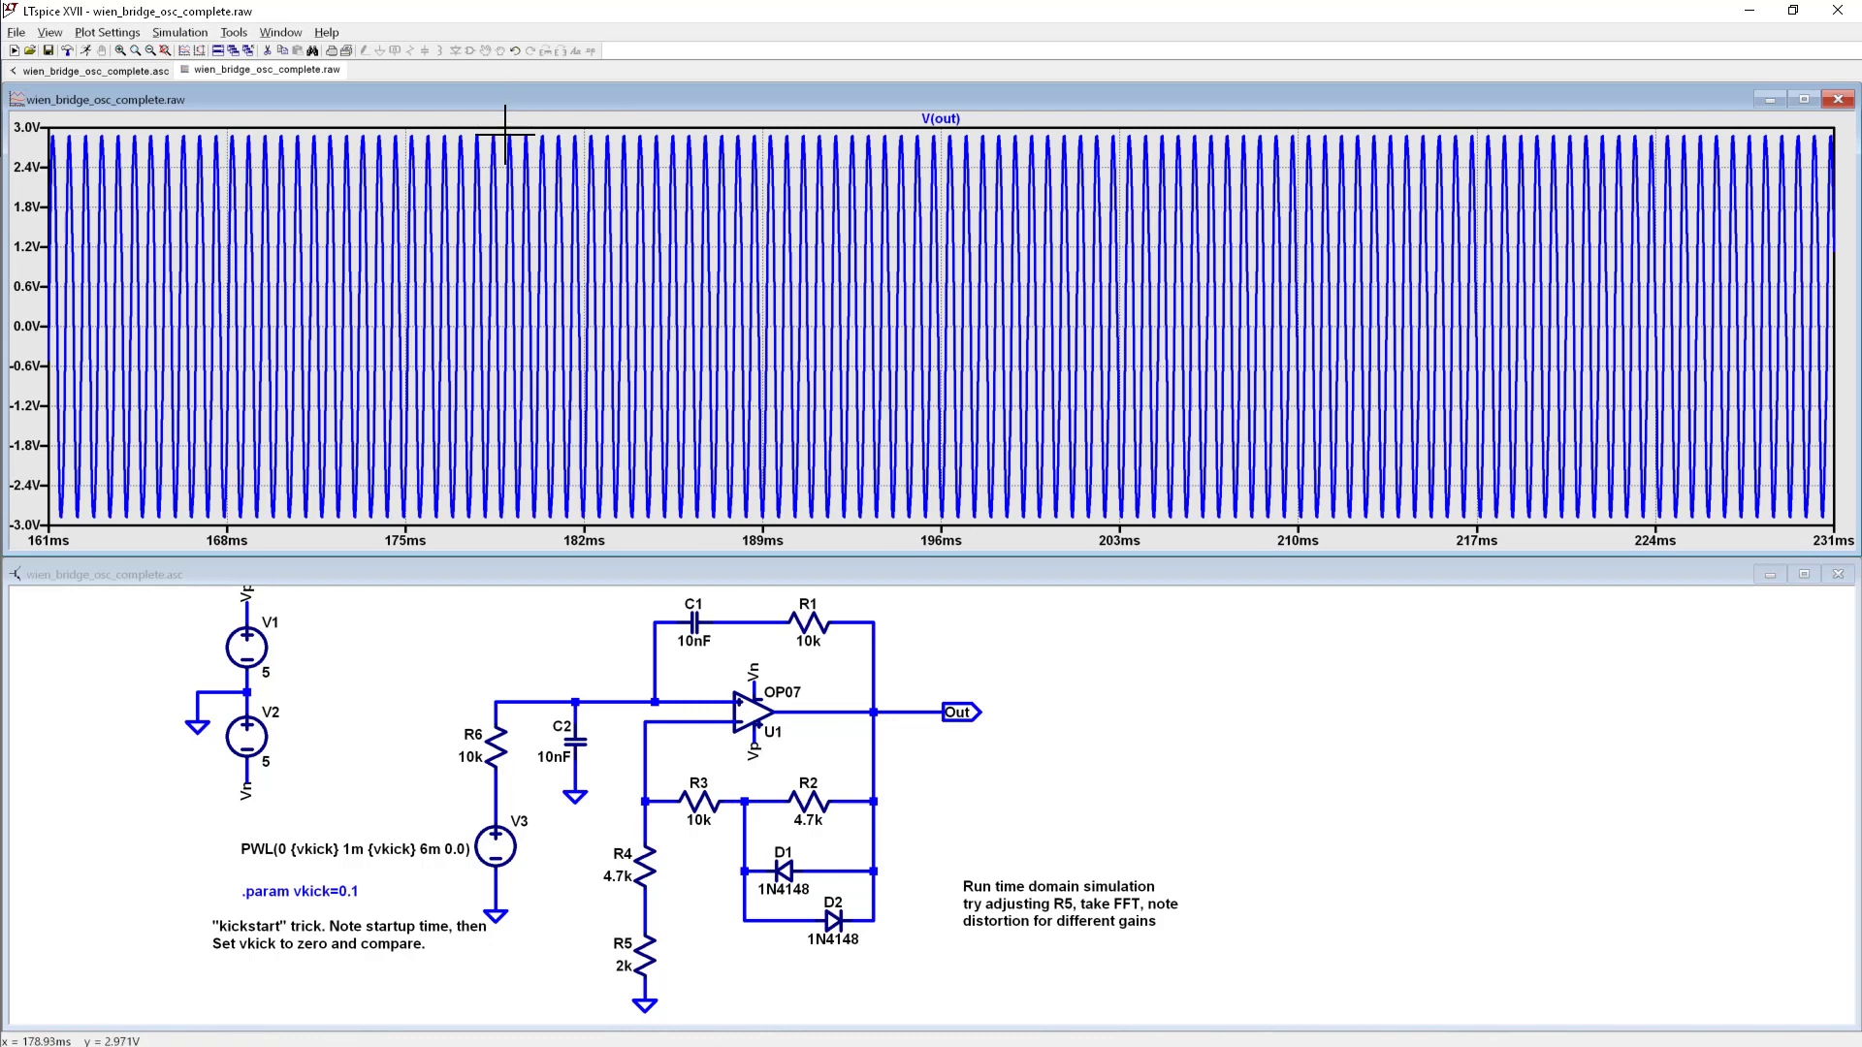
Step: Zoom the V(out) plot in to a few steady-state cycles, about 180.3 ms to 184.2 ms, to examine the sine shape
{"action": "left_click_drag", "start_coordinate": [493, 124], "coordinate": [834, 543]}
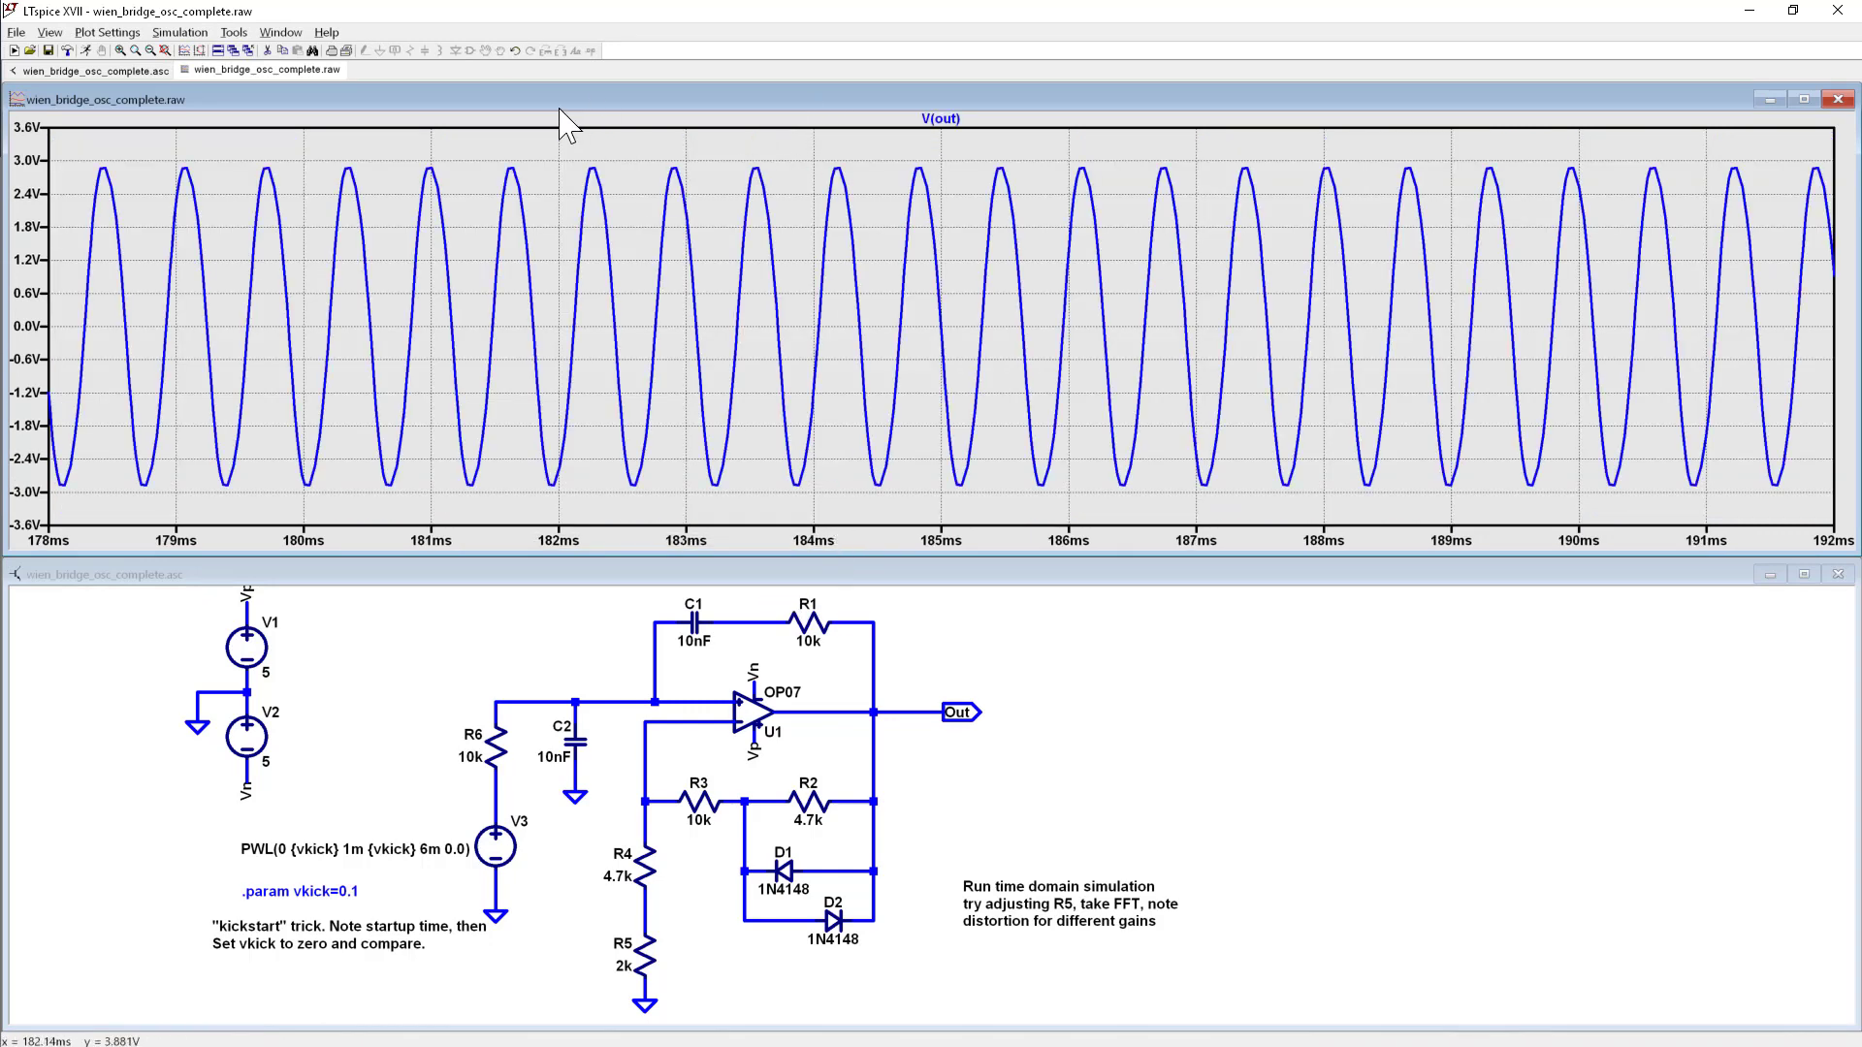
{"action": "left_click_drag", "start_coordinate": [365, 139], "coordinate": [769, 521]}
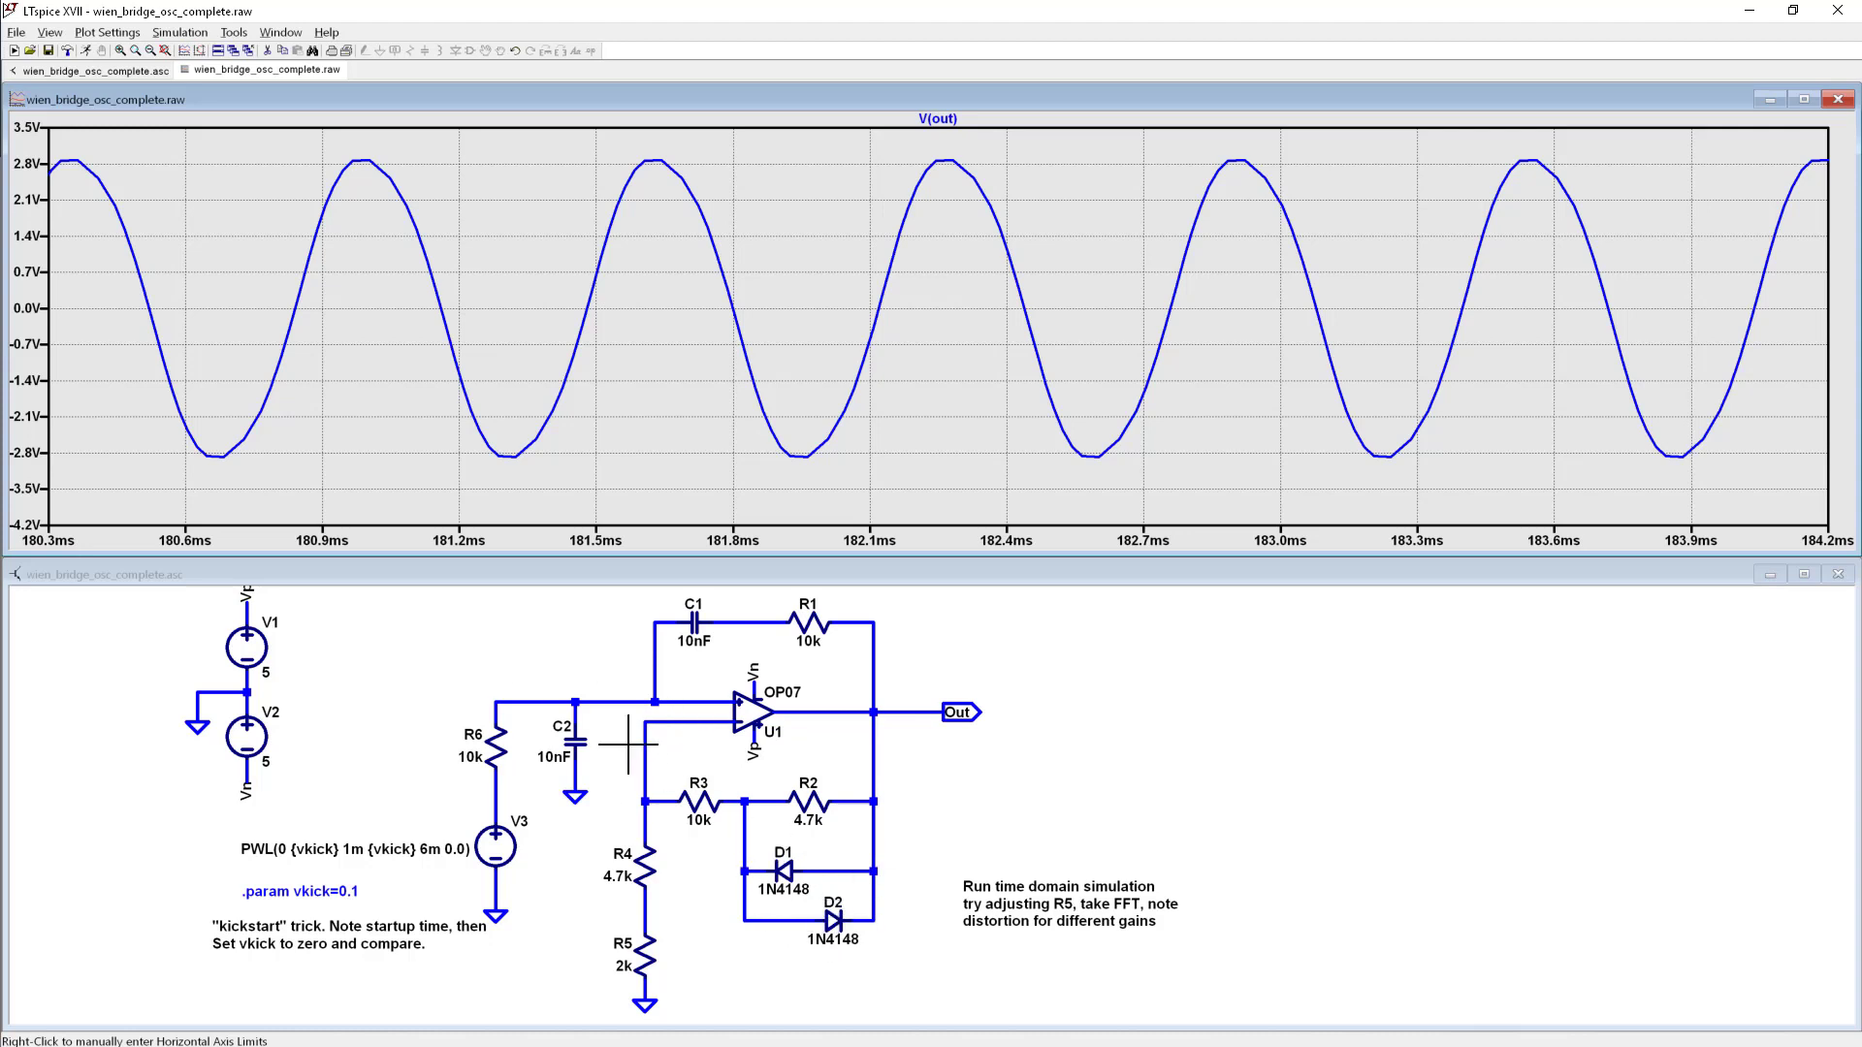
{"action": "scroll", "coordinate": [548, 842], "scroll_direction": "up", "scroll_amount": 2}
{"action": "scroll", "coordinate": [548, 842], "scroll_direction": "down", "scroll_amount": 4}
{"action": "scroll", "coordinate": [469, 812], "scroll_direction": "up", "scroll_amount": 2}
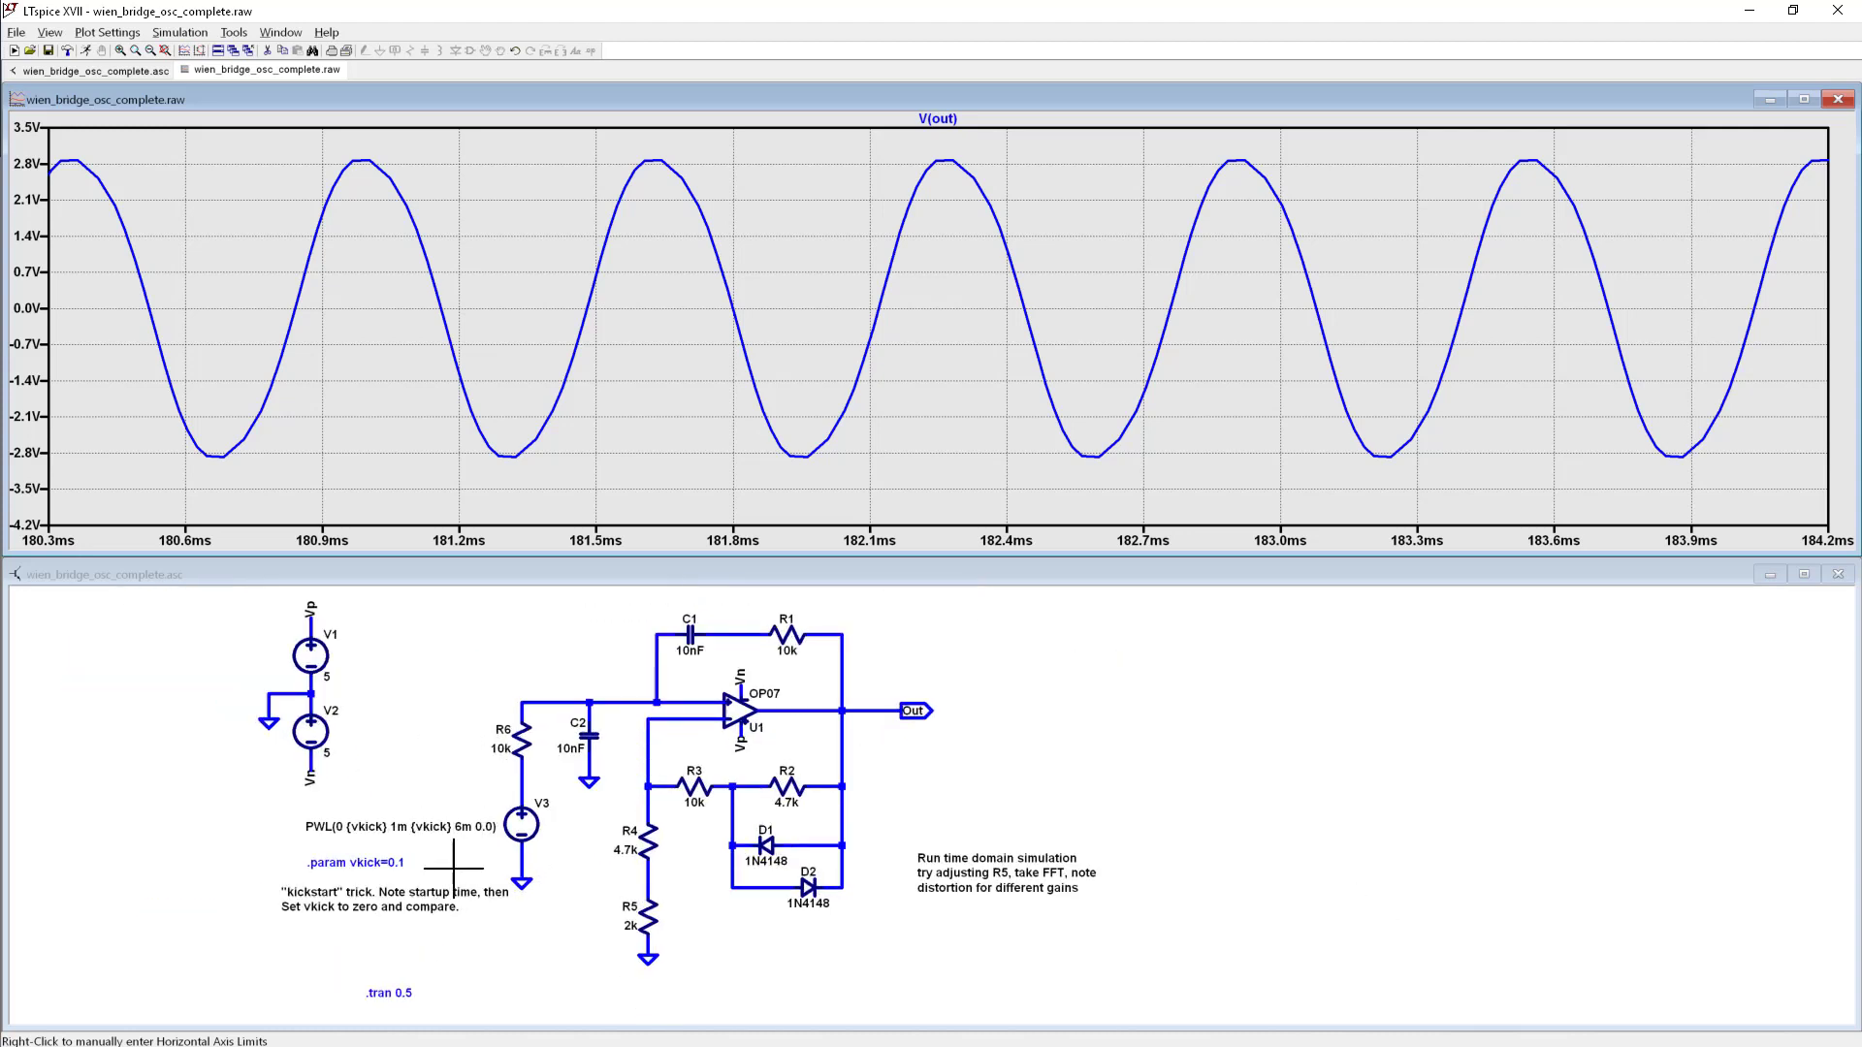
{"action": "scroll", "coordinate": [469, 812], "scroll_direction": "up", "scroll_amount": 2}
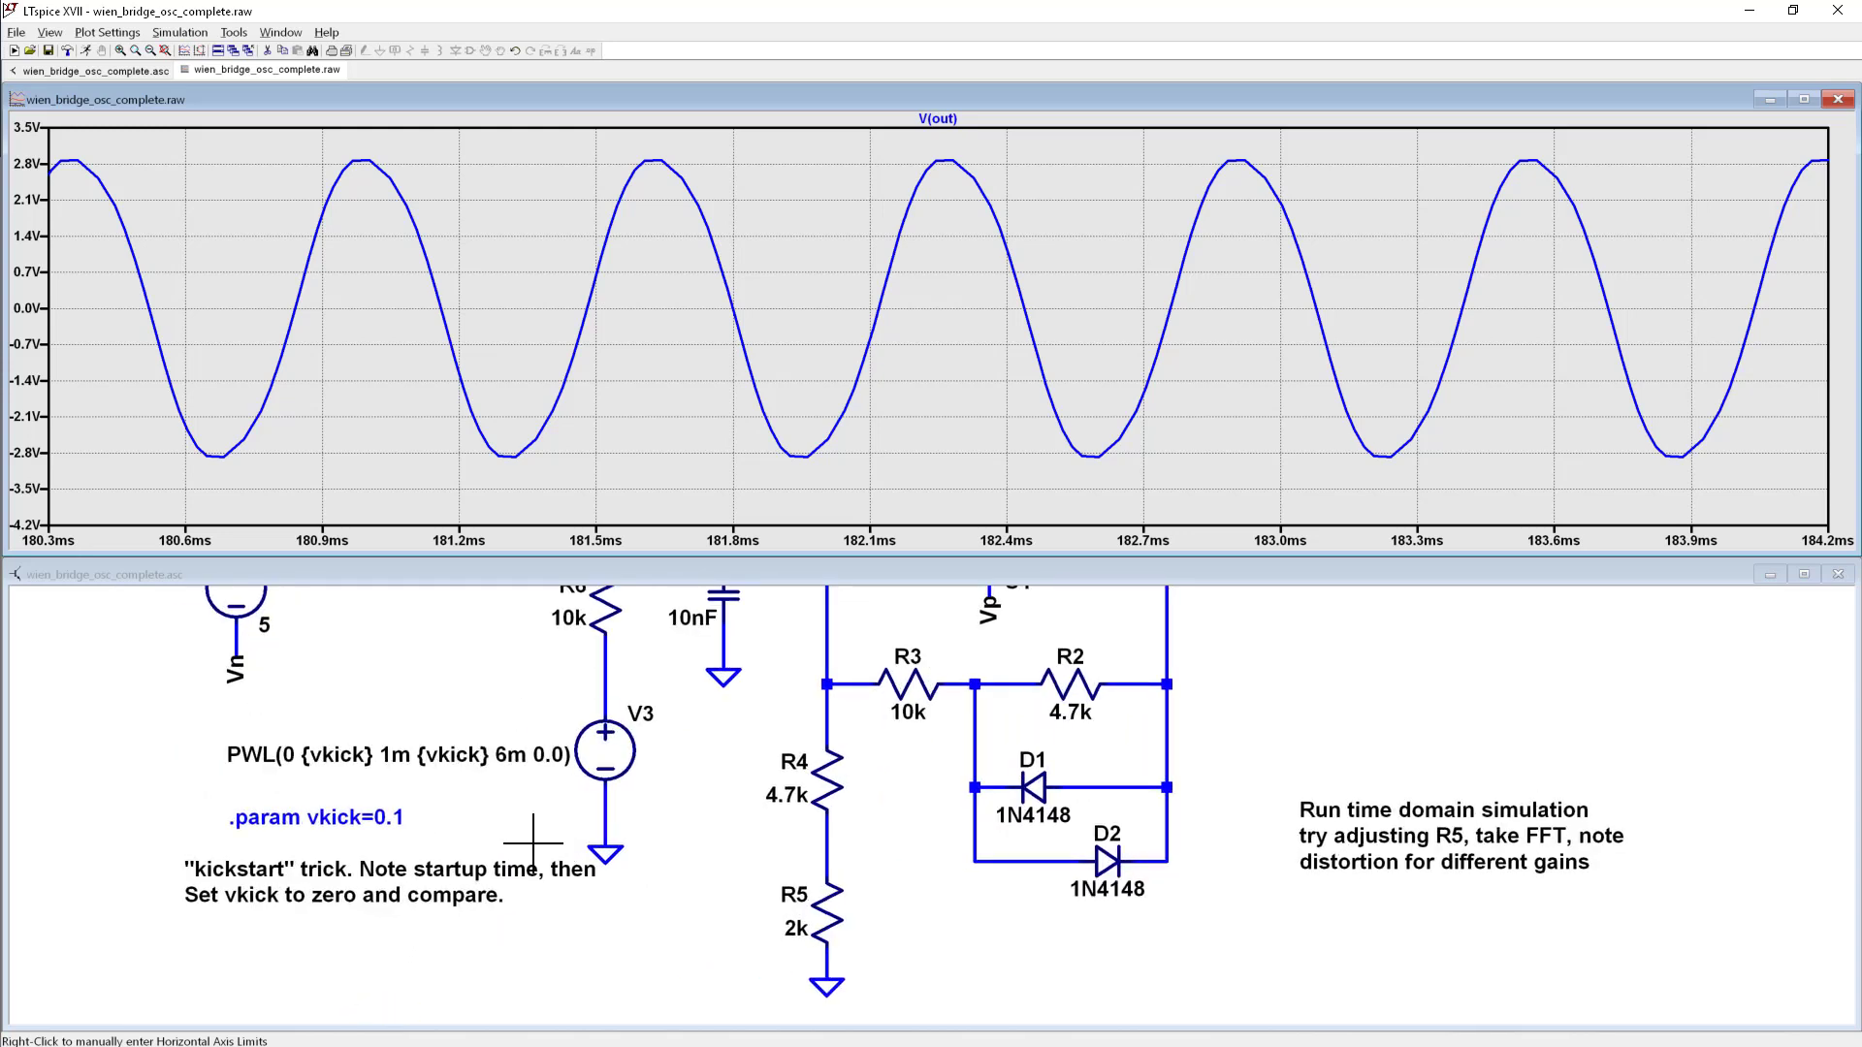
{"action": "scroll", "coordinate": [535, 844], "scroll_direction": "down", "scroll_amount": 3}
{"action": "scroll", "coordinate": [567, 791], "scroll_direction": "up", "scroll_amount": 2}
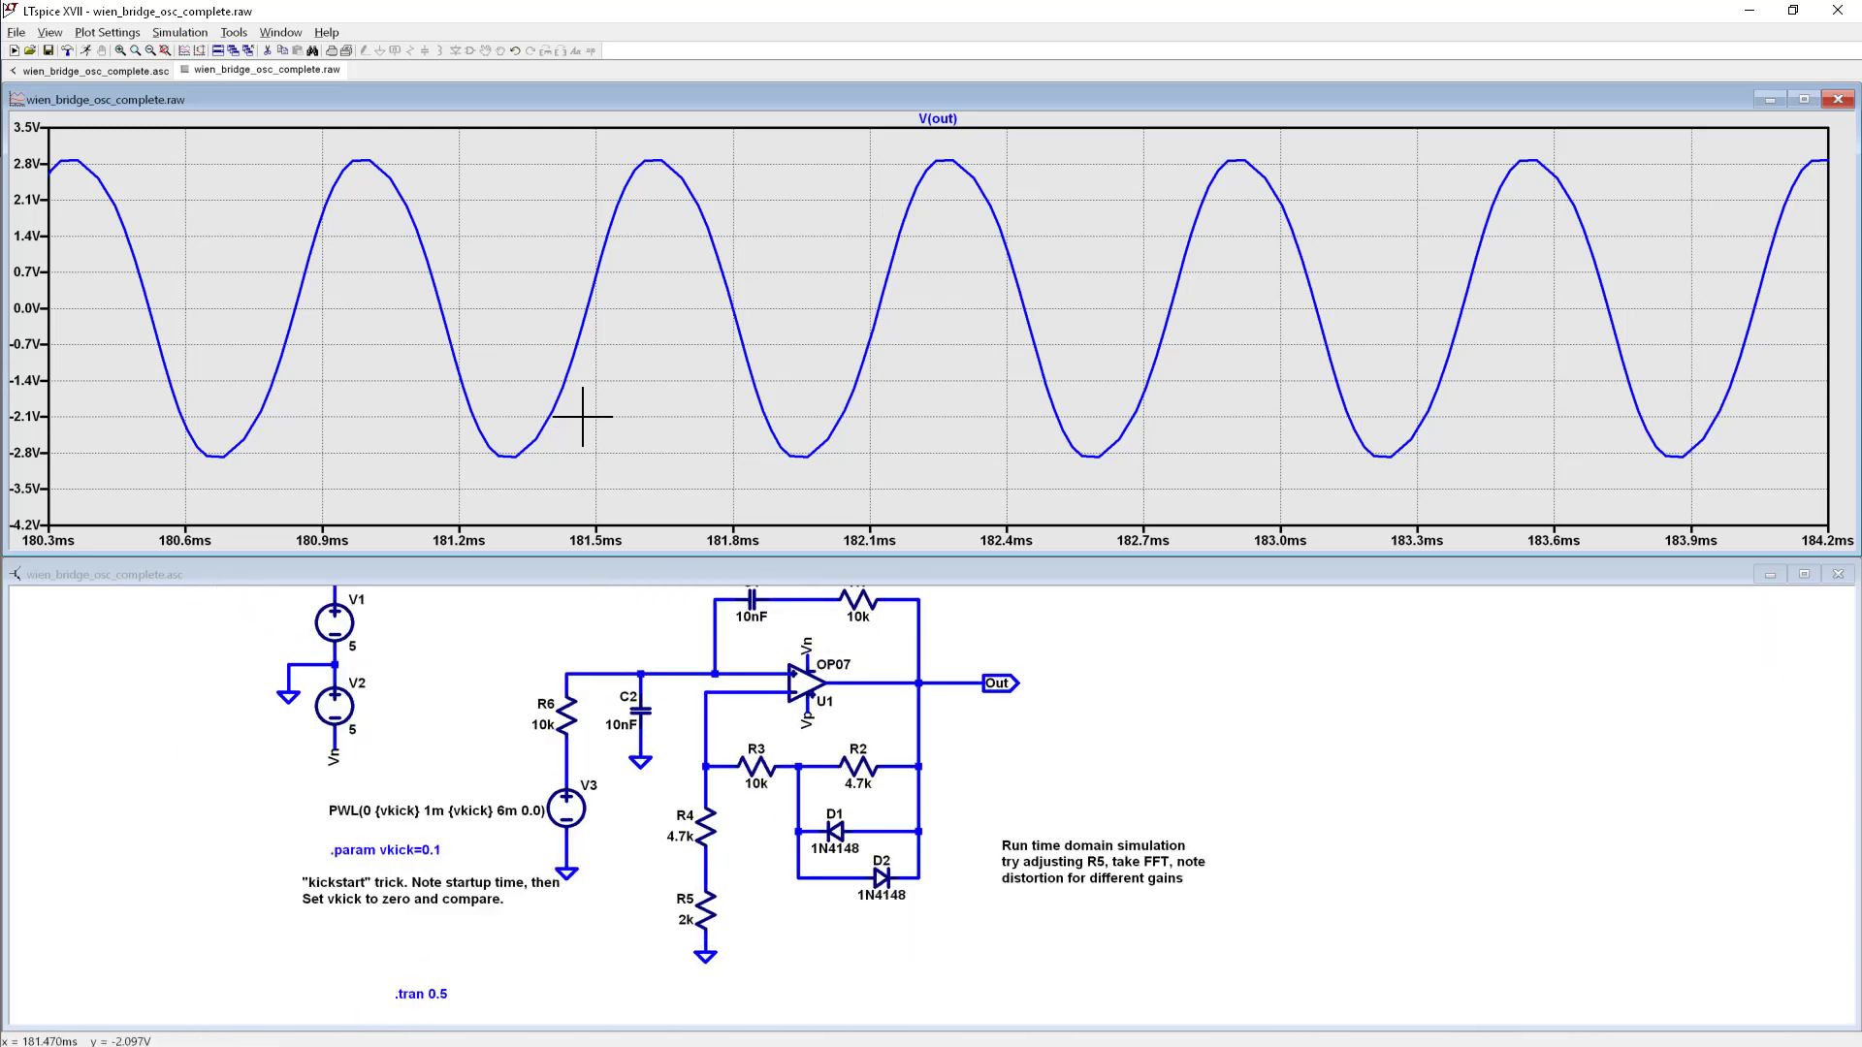
Step: Fit the whole V(out) trace in the plot, and zoom in on the oscillator's startup from 0 to about 22 ms
{"action": "right_click", "coordinate": [664, 396]}
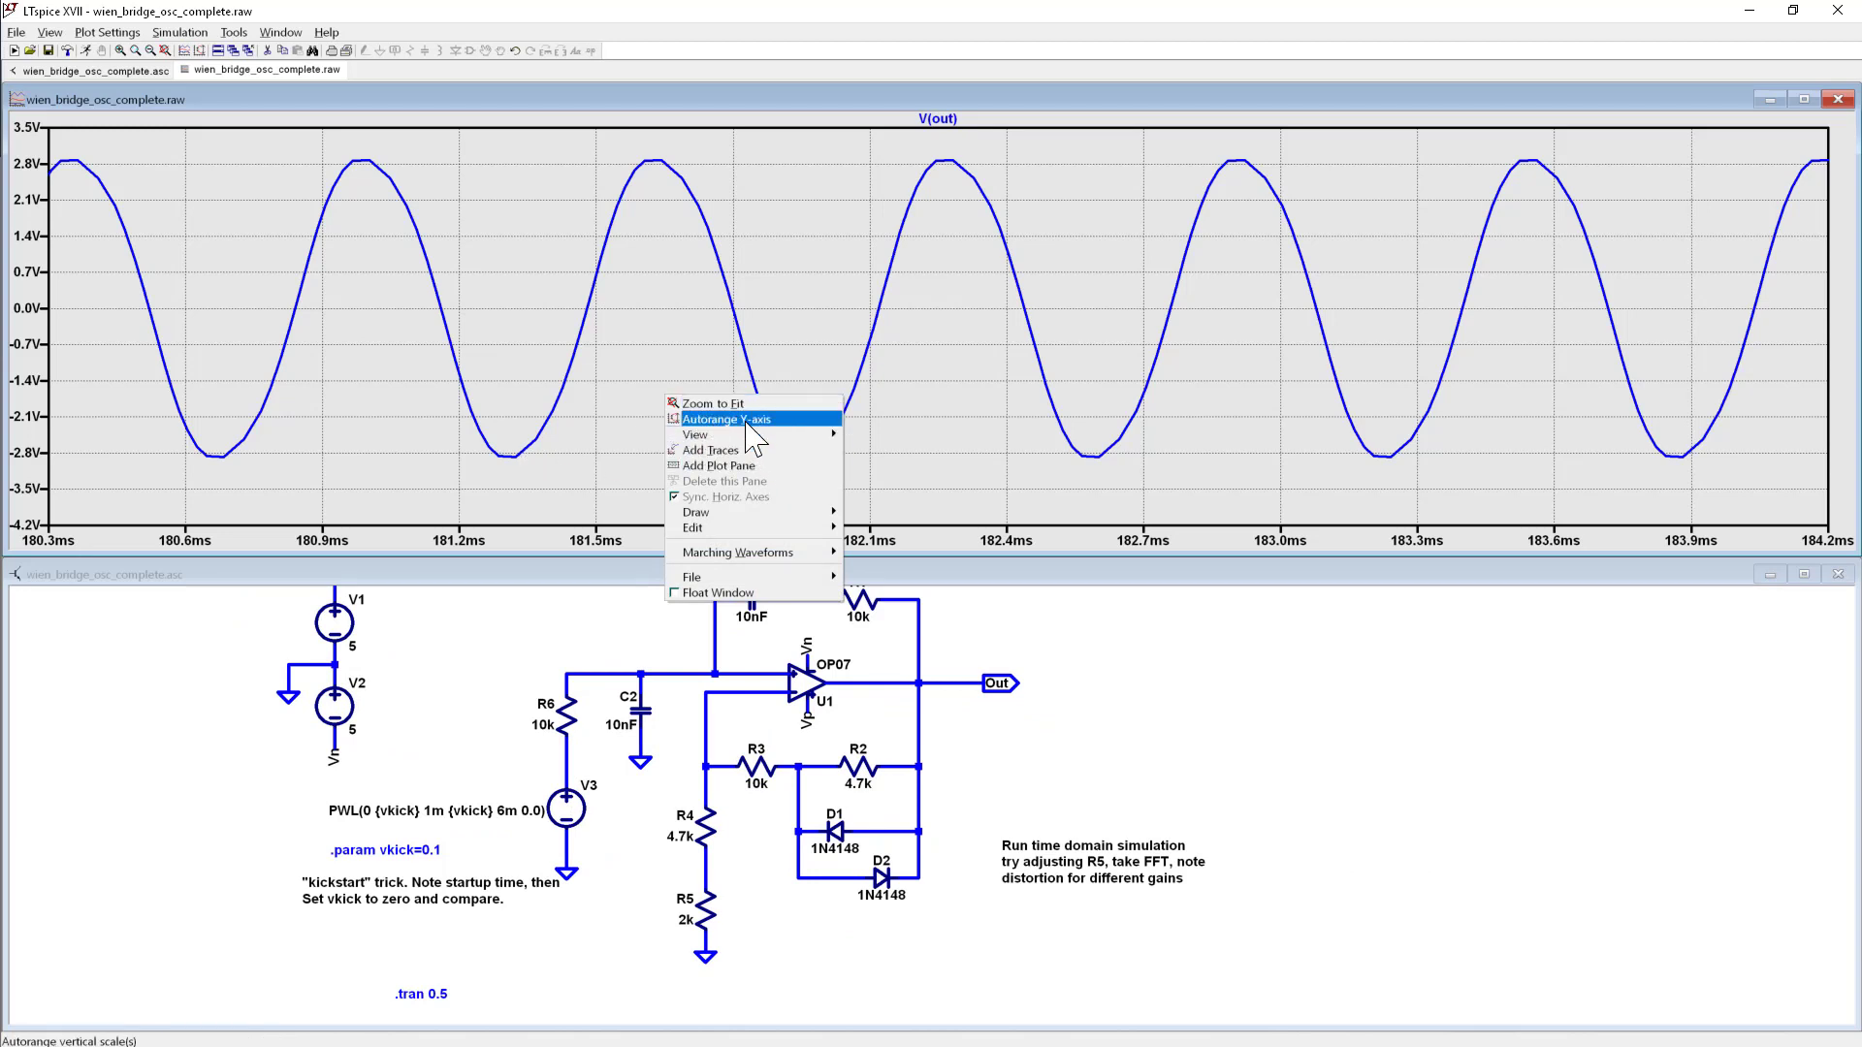
{"action": "left_click", "coordinate": [611, 450]}
{"action": "right_click", "coordinate": [611, 449]}
{"action": "left_click", "coordinate": [640, 457]}
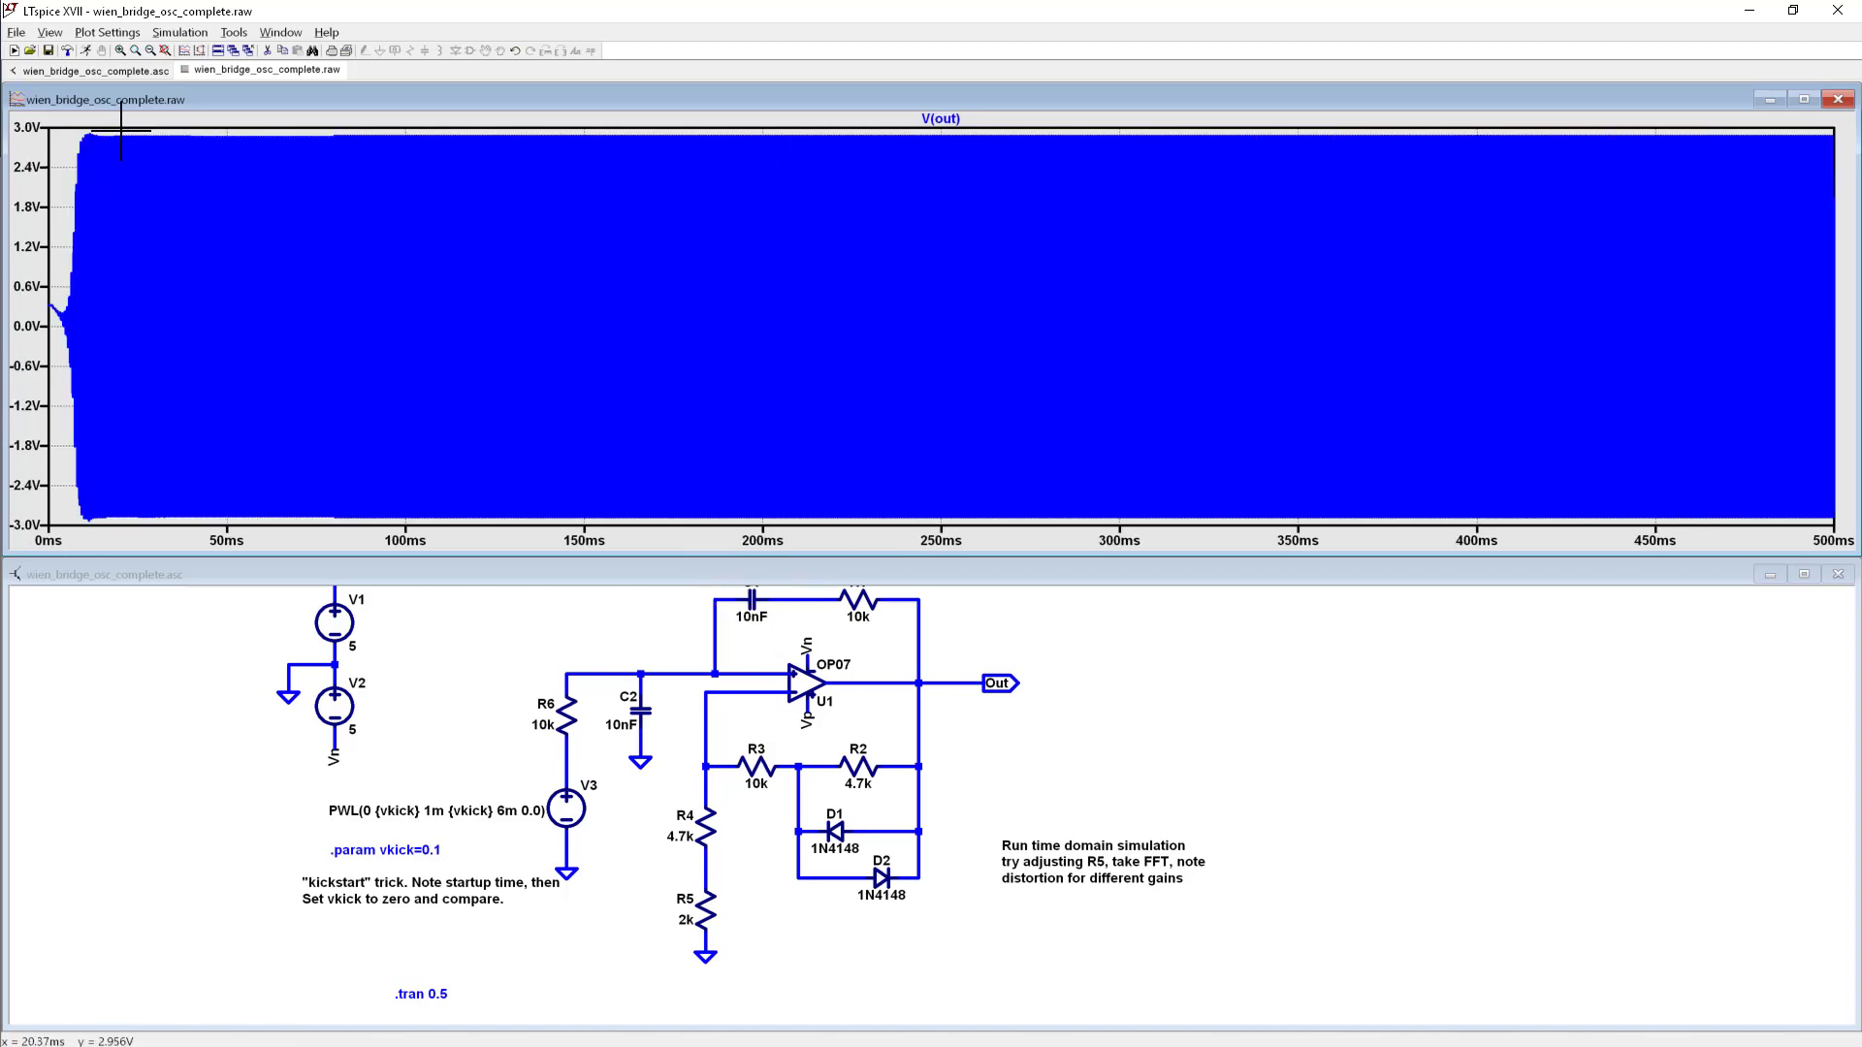
{"action": "left_click_drag", "start_coordinate": [121, 130], "coordinate": [21, 531]}
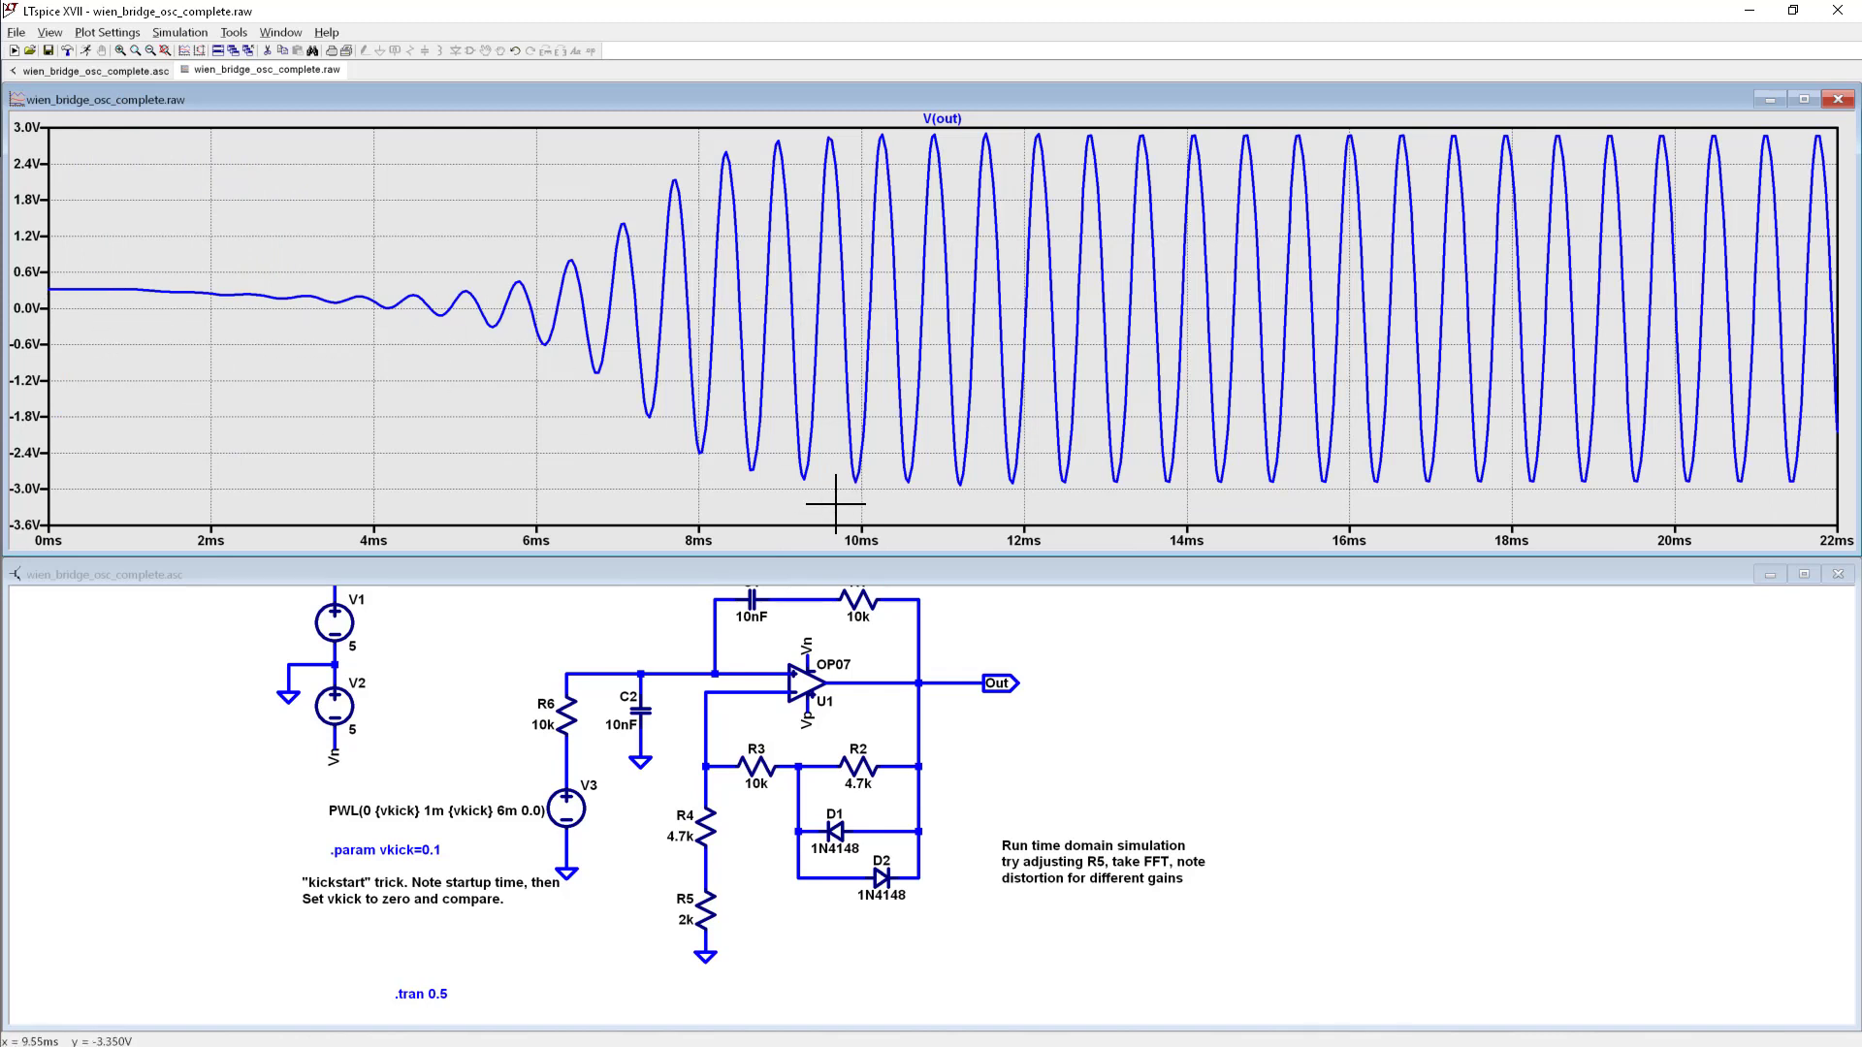
Step: Add the voltage of the node between R6 and the V3 kick source to the waveform plot
{"action": "scroll", "coordinate": [768, 657], "scroll_direction": "down", "scroll_amount": 1}
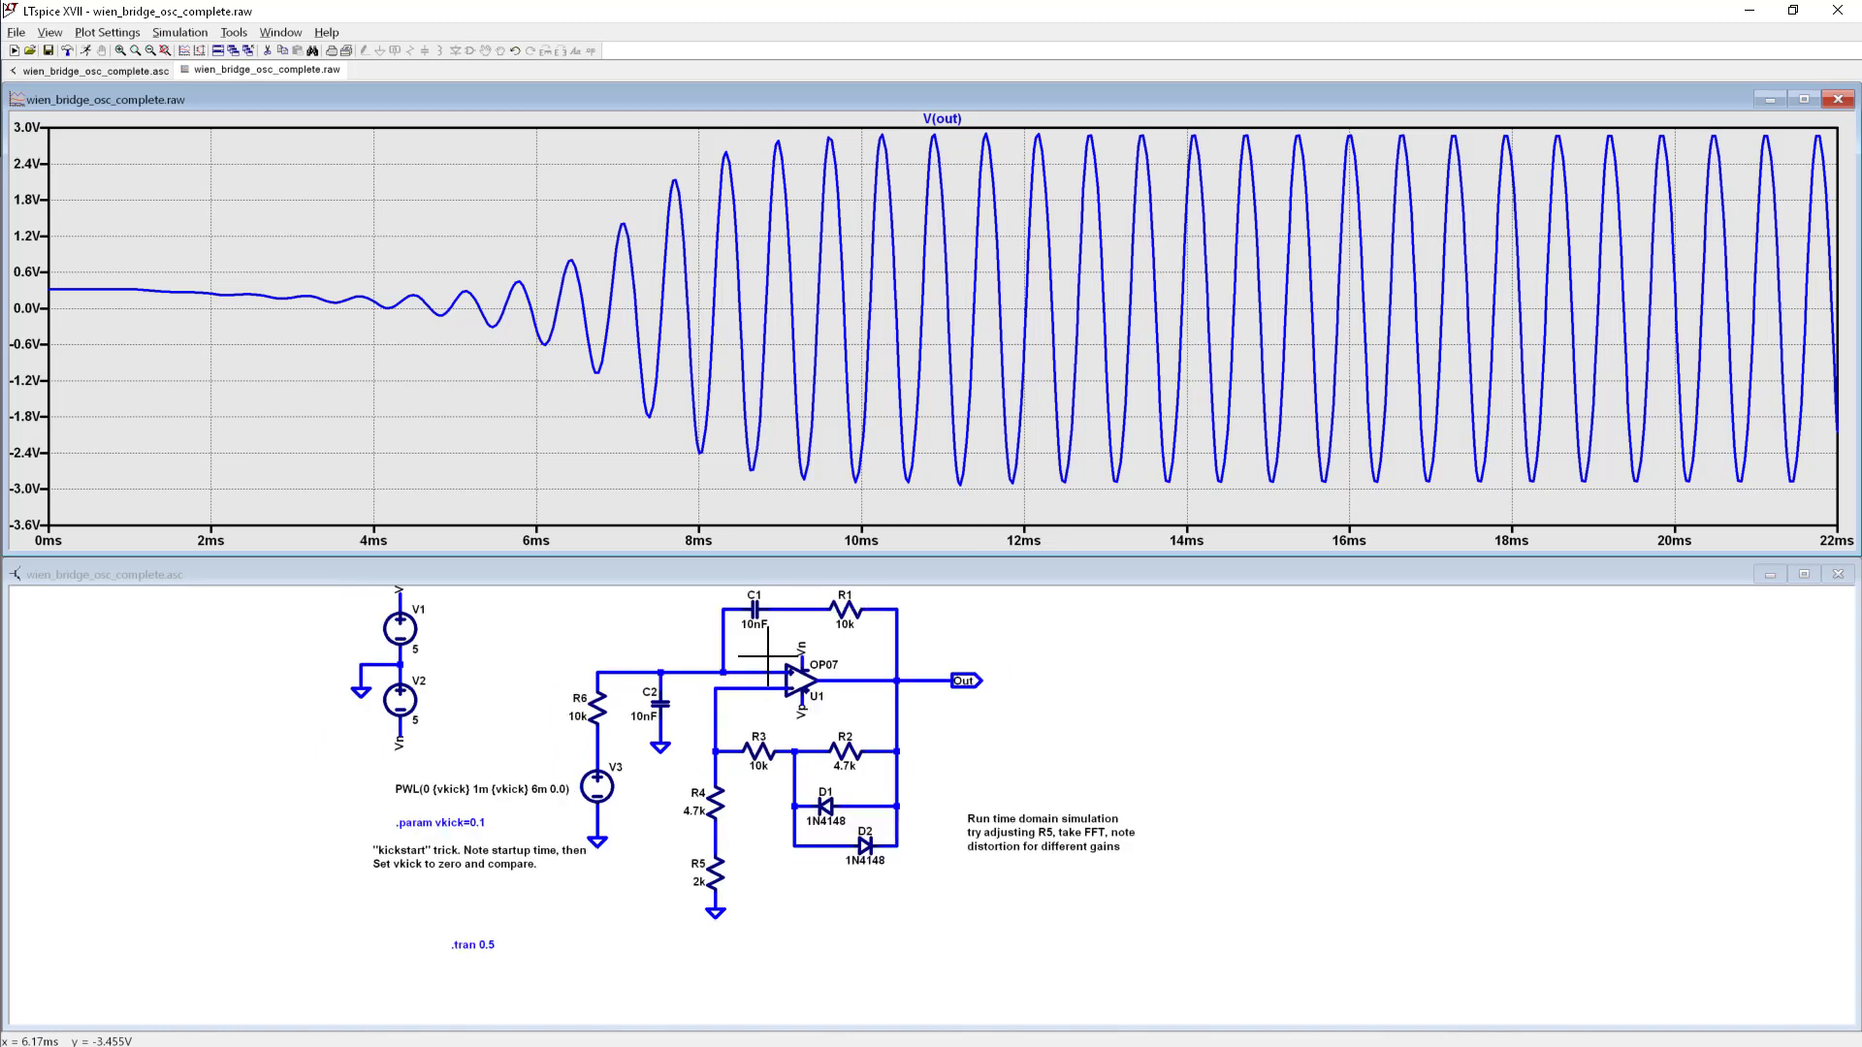
{"action": "scroll", "coordinate": [768, 656], "scroll_direction": "down", "scroll_amount": 2}
{"action": "scroll", "coordinate": [855, 639], "scroll_direction": "up", "scroll_amount": 1}
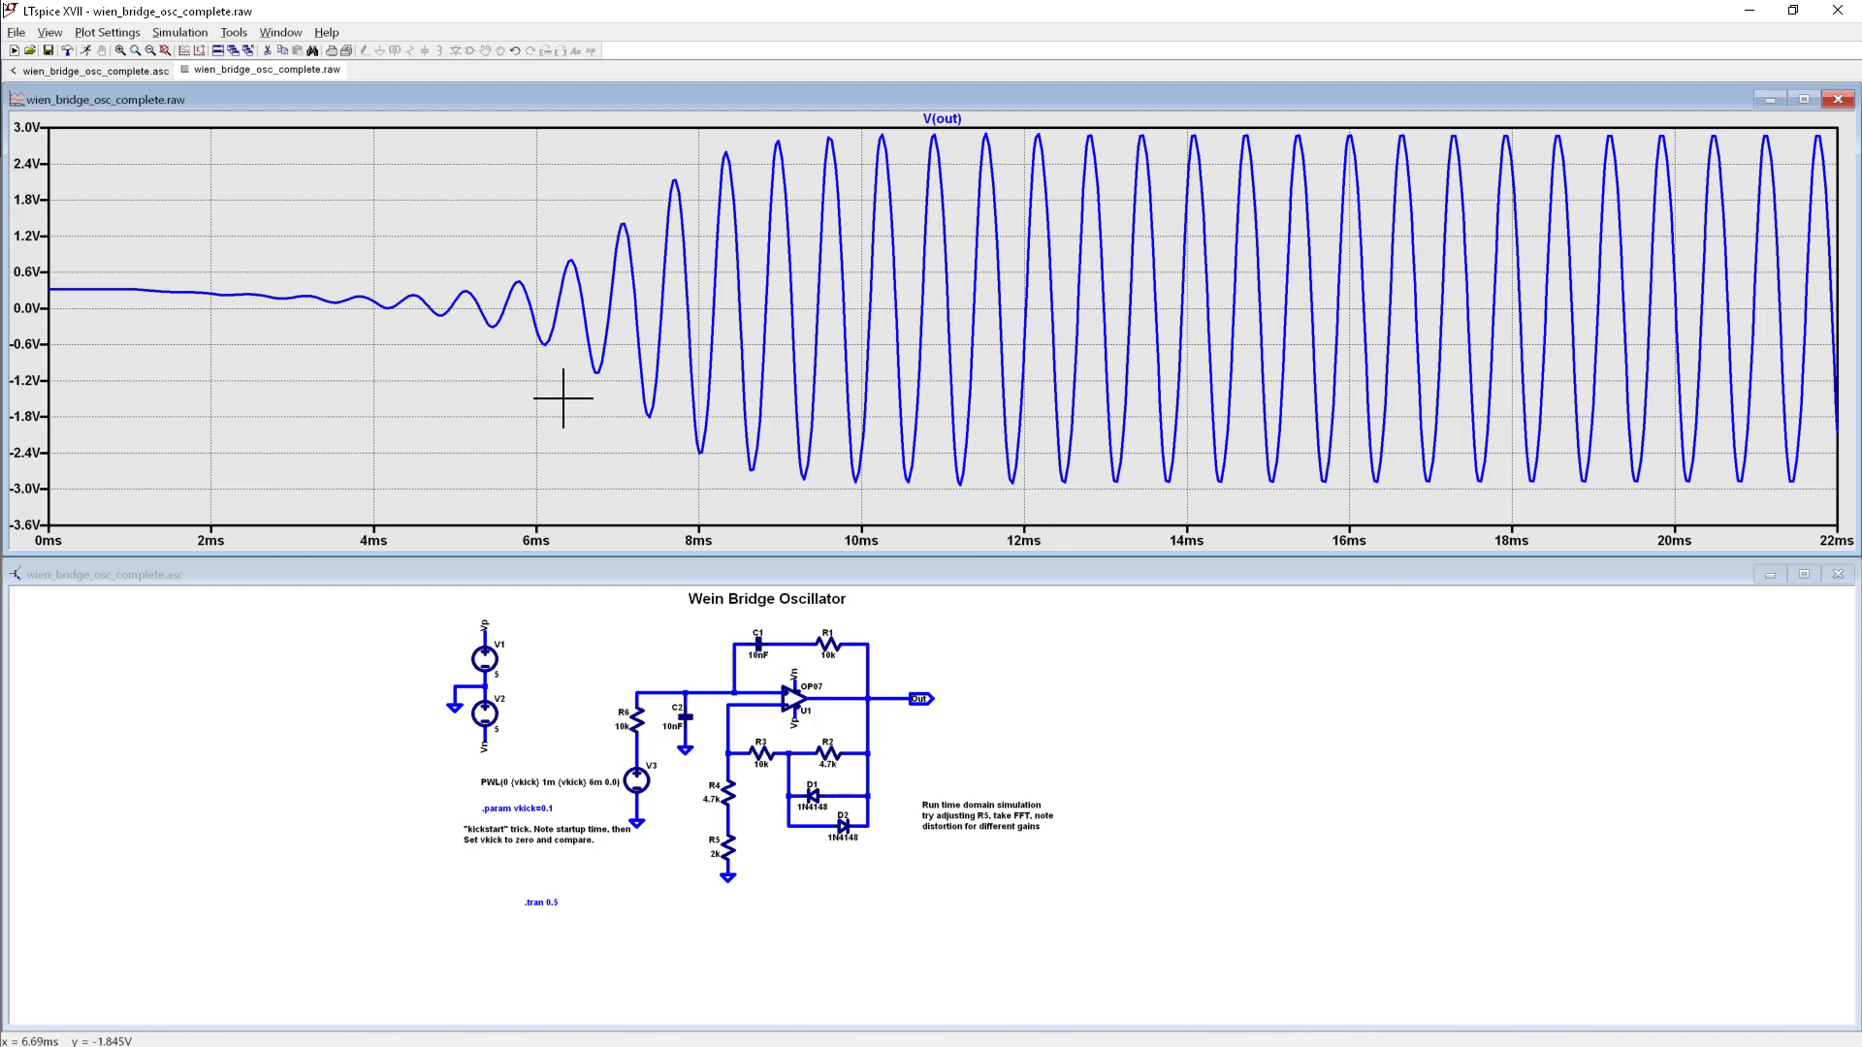
{"action": "scroll", "coordinate": [632, 793], "scroll_direction": "up", "scroll_amount": 1}
{"action": "scroll", "coordinate": [632, 793], "scroll_direction": "up", "scroll_amount": 3}
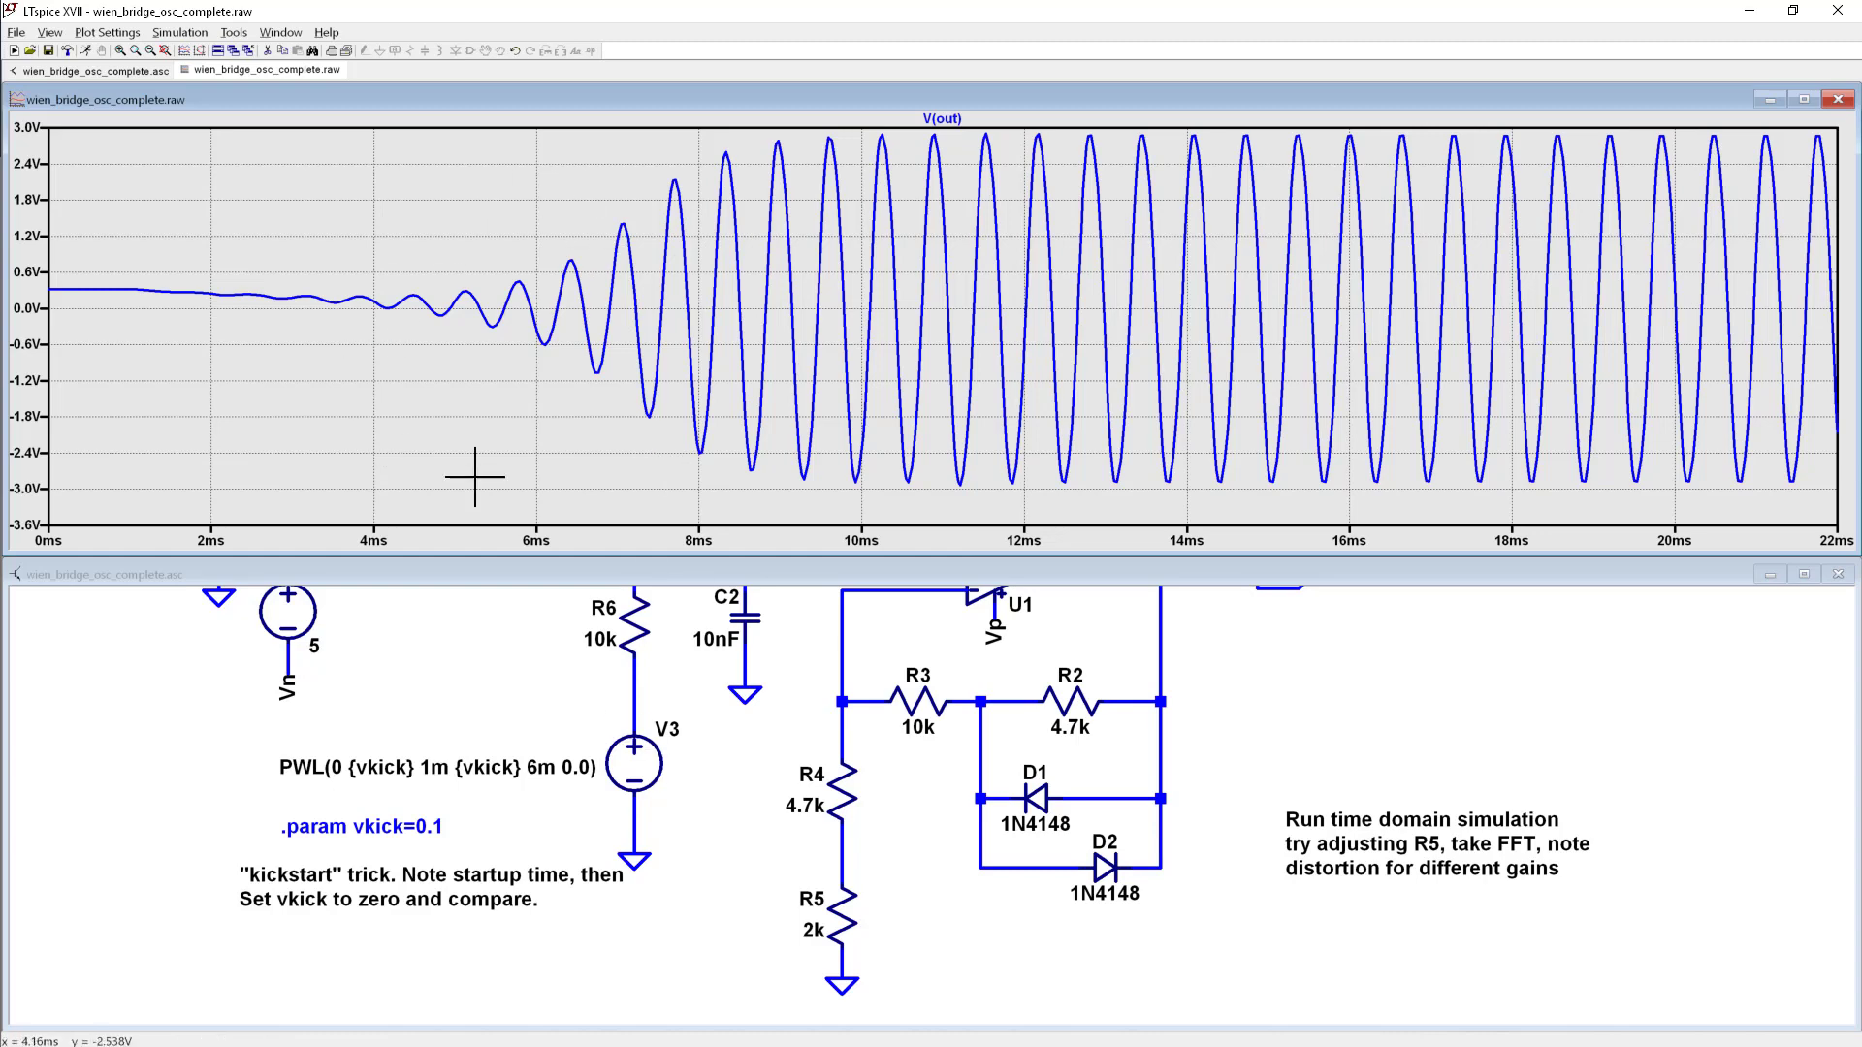
{"action": "scroll", "coordinate": [646, 742], "scroll_direction": "down", "scroll_amount": 4}
{"action": "scroll", "coordinate": [645, 741], "scroll_direction": "up", "scroll_amount": 2}
{"action": "left_click", "coordinate": [646, 742]}
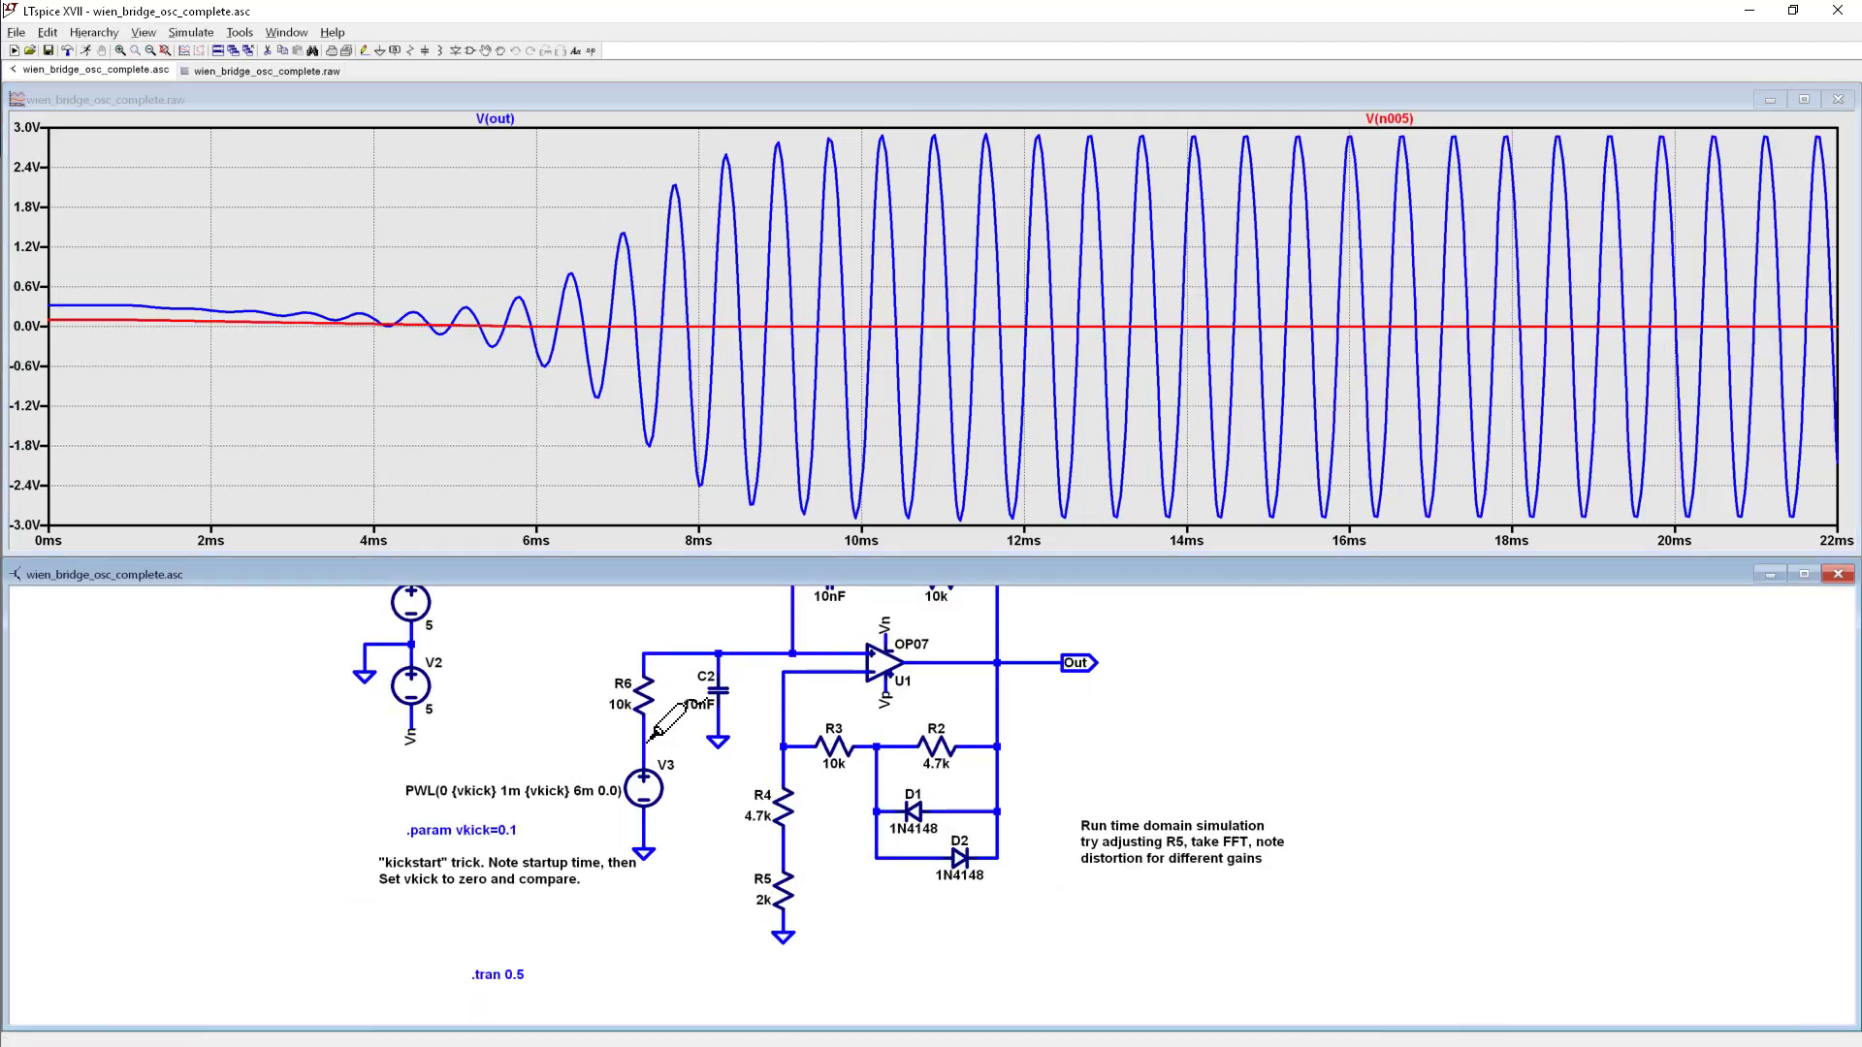
Step: Fit the full traces, and zoom in on the first 15 ms between about -0.3 V and 1.0 V to compare both voltages
{"action": "right_click", "coordinate": [490, 413]}
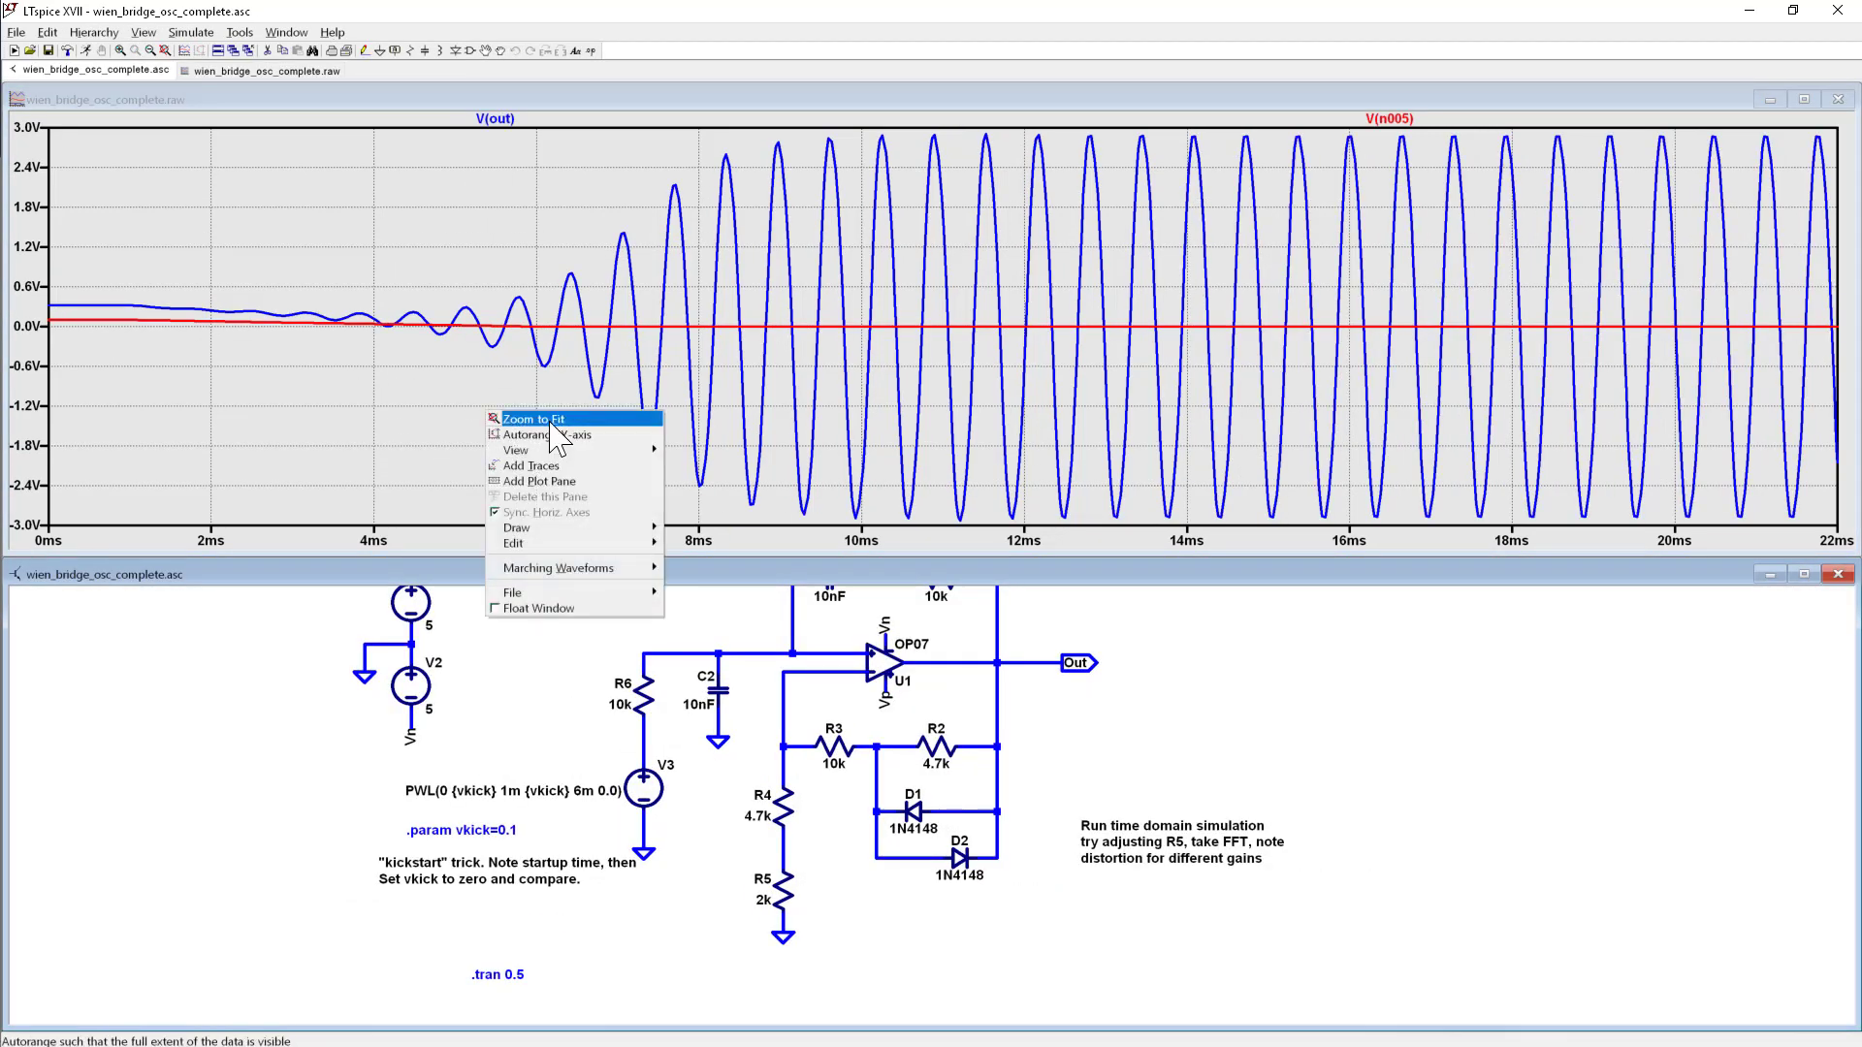
{"action": "left_click", "coordinate": [514, 420]}
{"action": "mouse_move", "coordinate": [110, 273]}
{"action": "left_mouse_down"}
{"action": "mouse_move", "coordinate": [50, 374]}
{"action": "mouse_move", "coordinate": [49, 340]}
{"action": "left_mouse_up"}
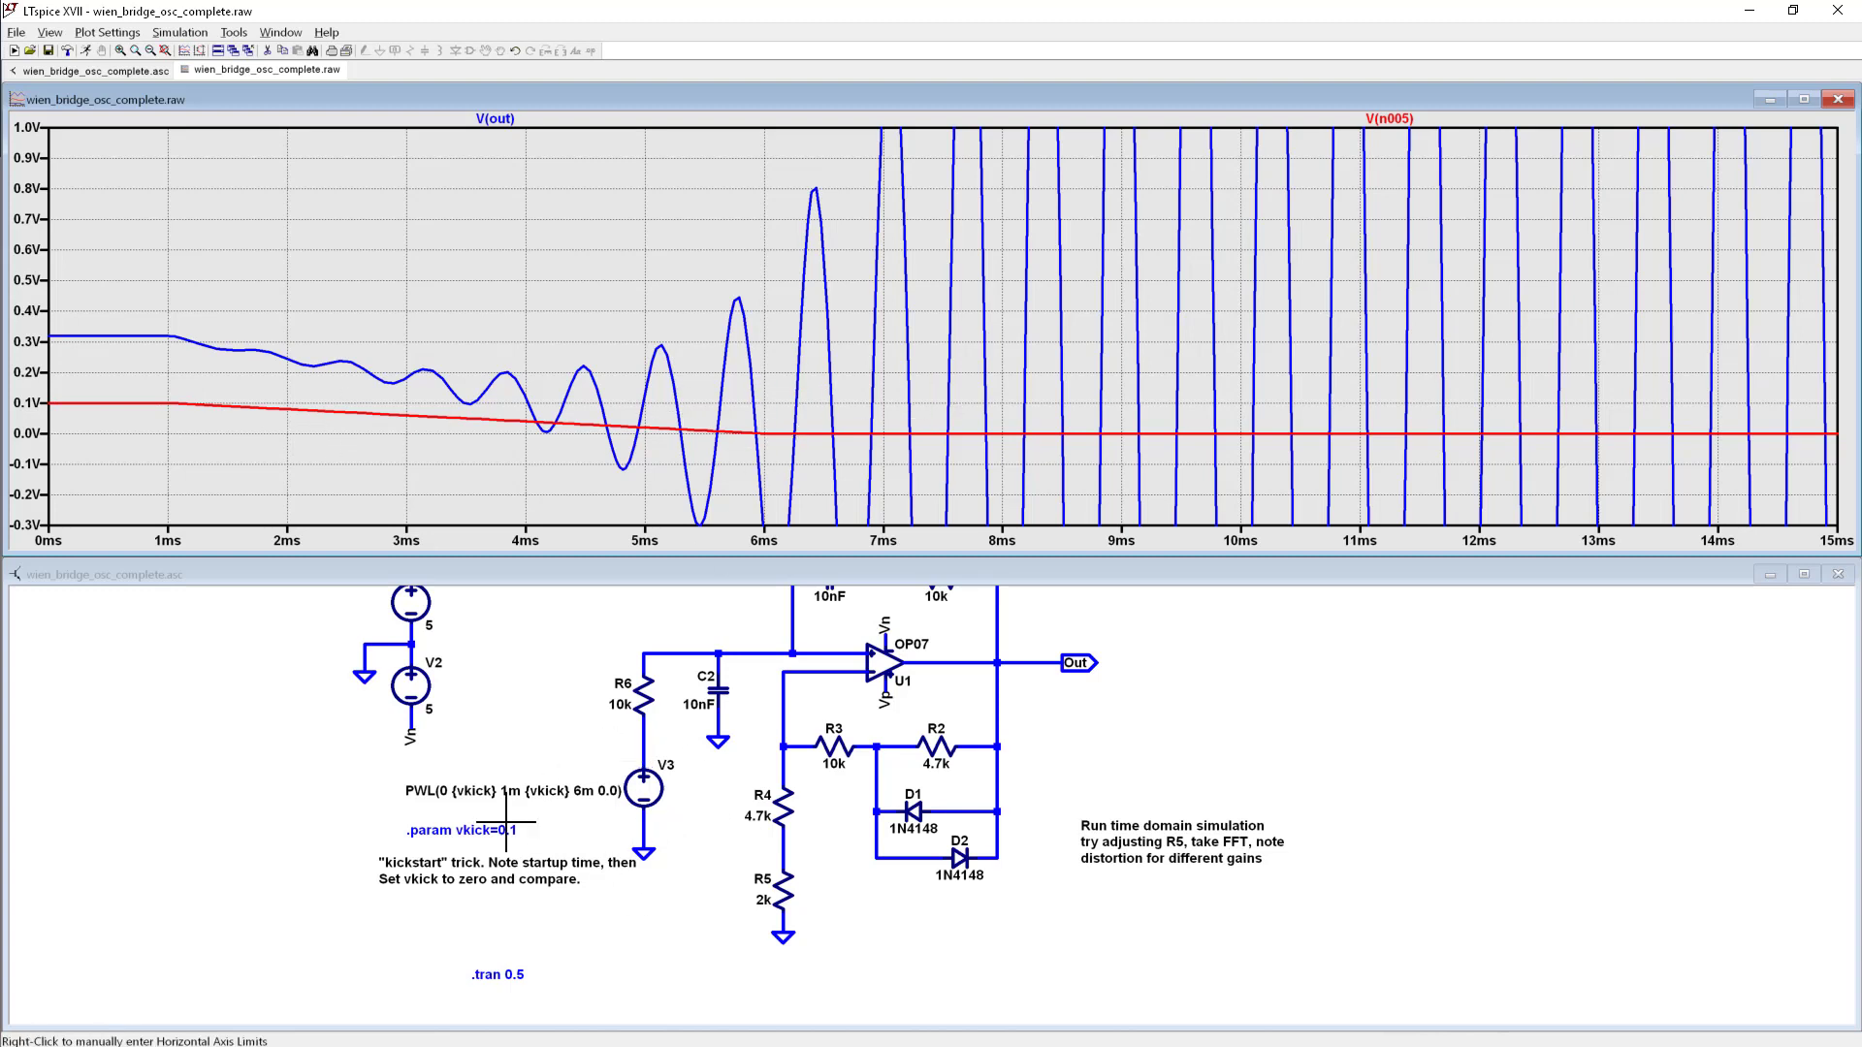
Step: Set the vkick parameter to ?? and try to run the simulation
{"action": "left_click", "coordinate": [475, 830]}
{"action": "right_click", "coordinate": [475, 830]}
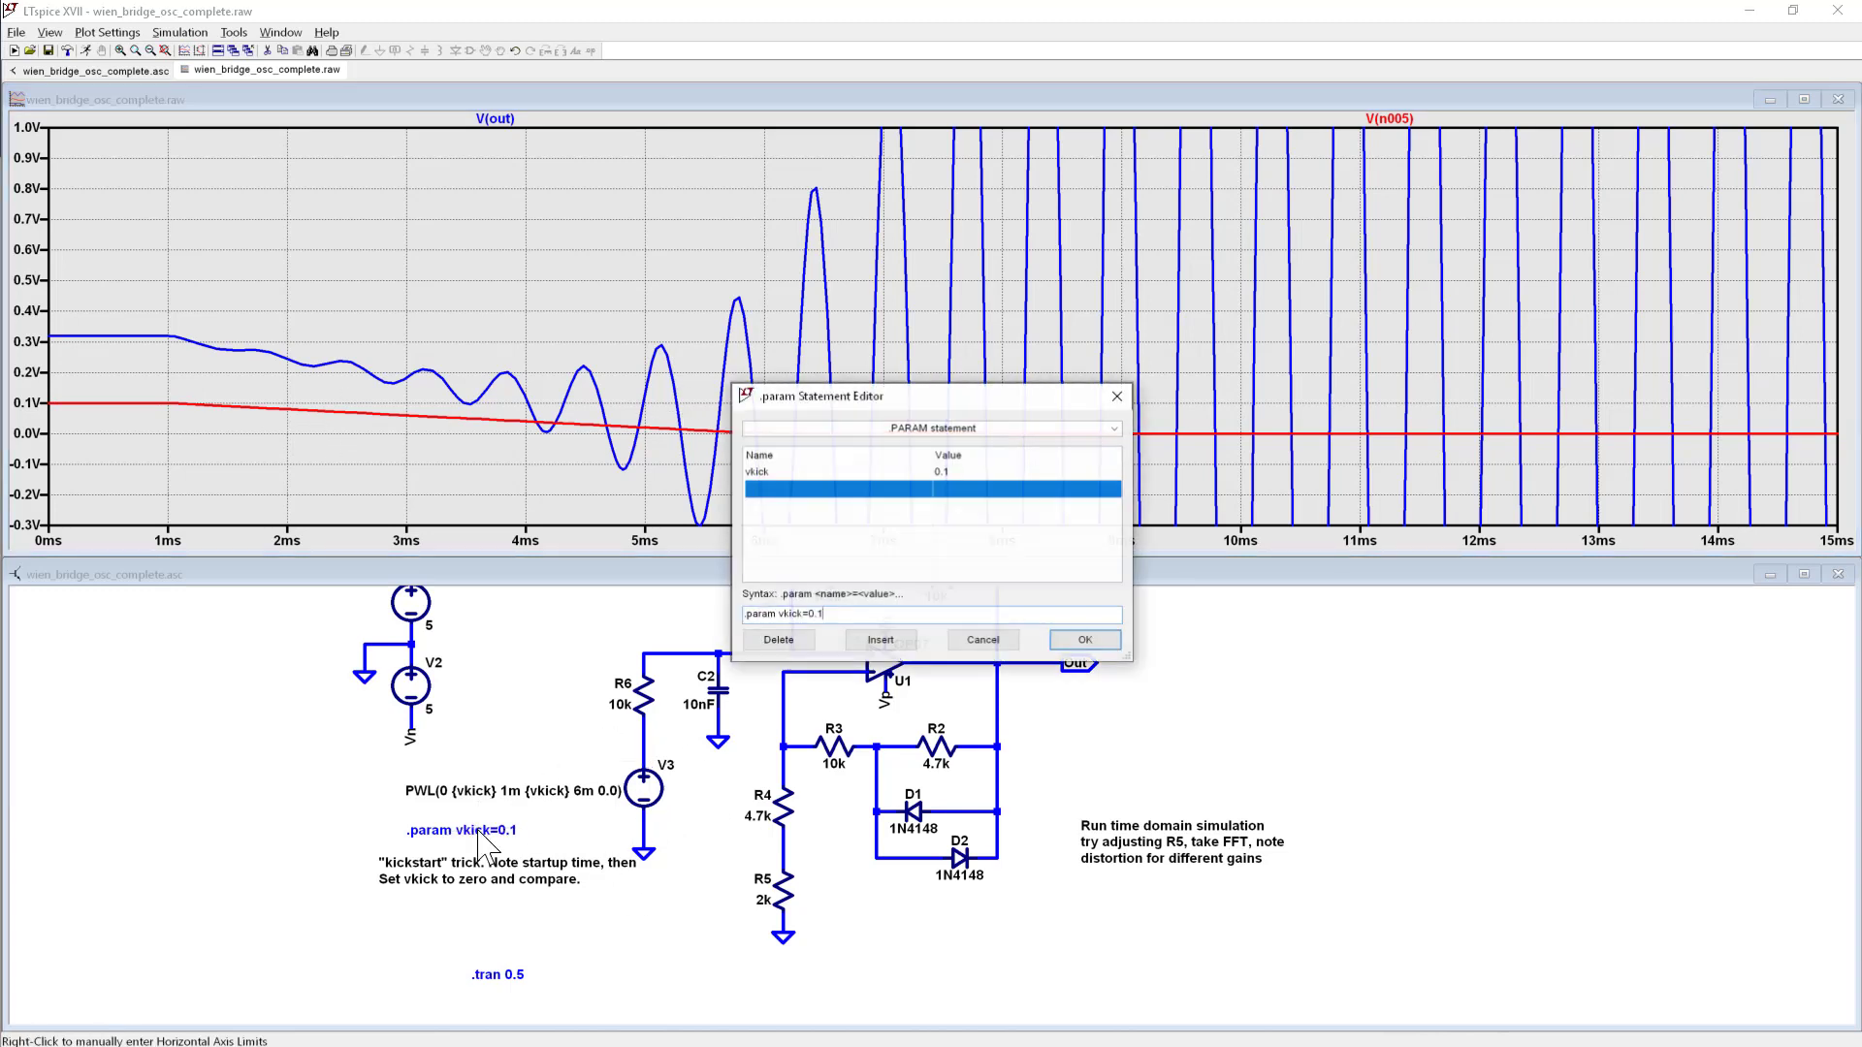
{"action": "left_click", "coordinate": [972, 475]}
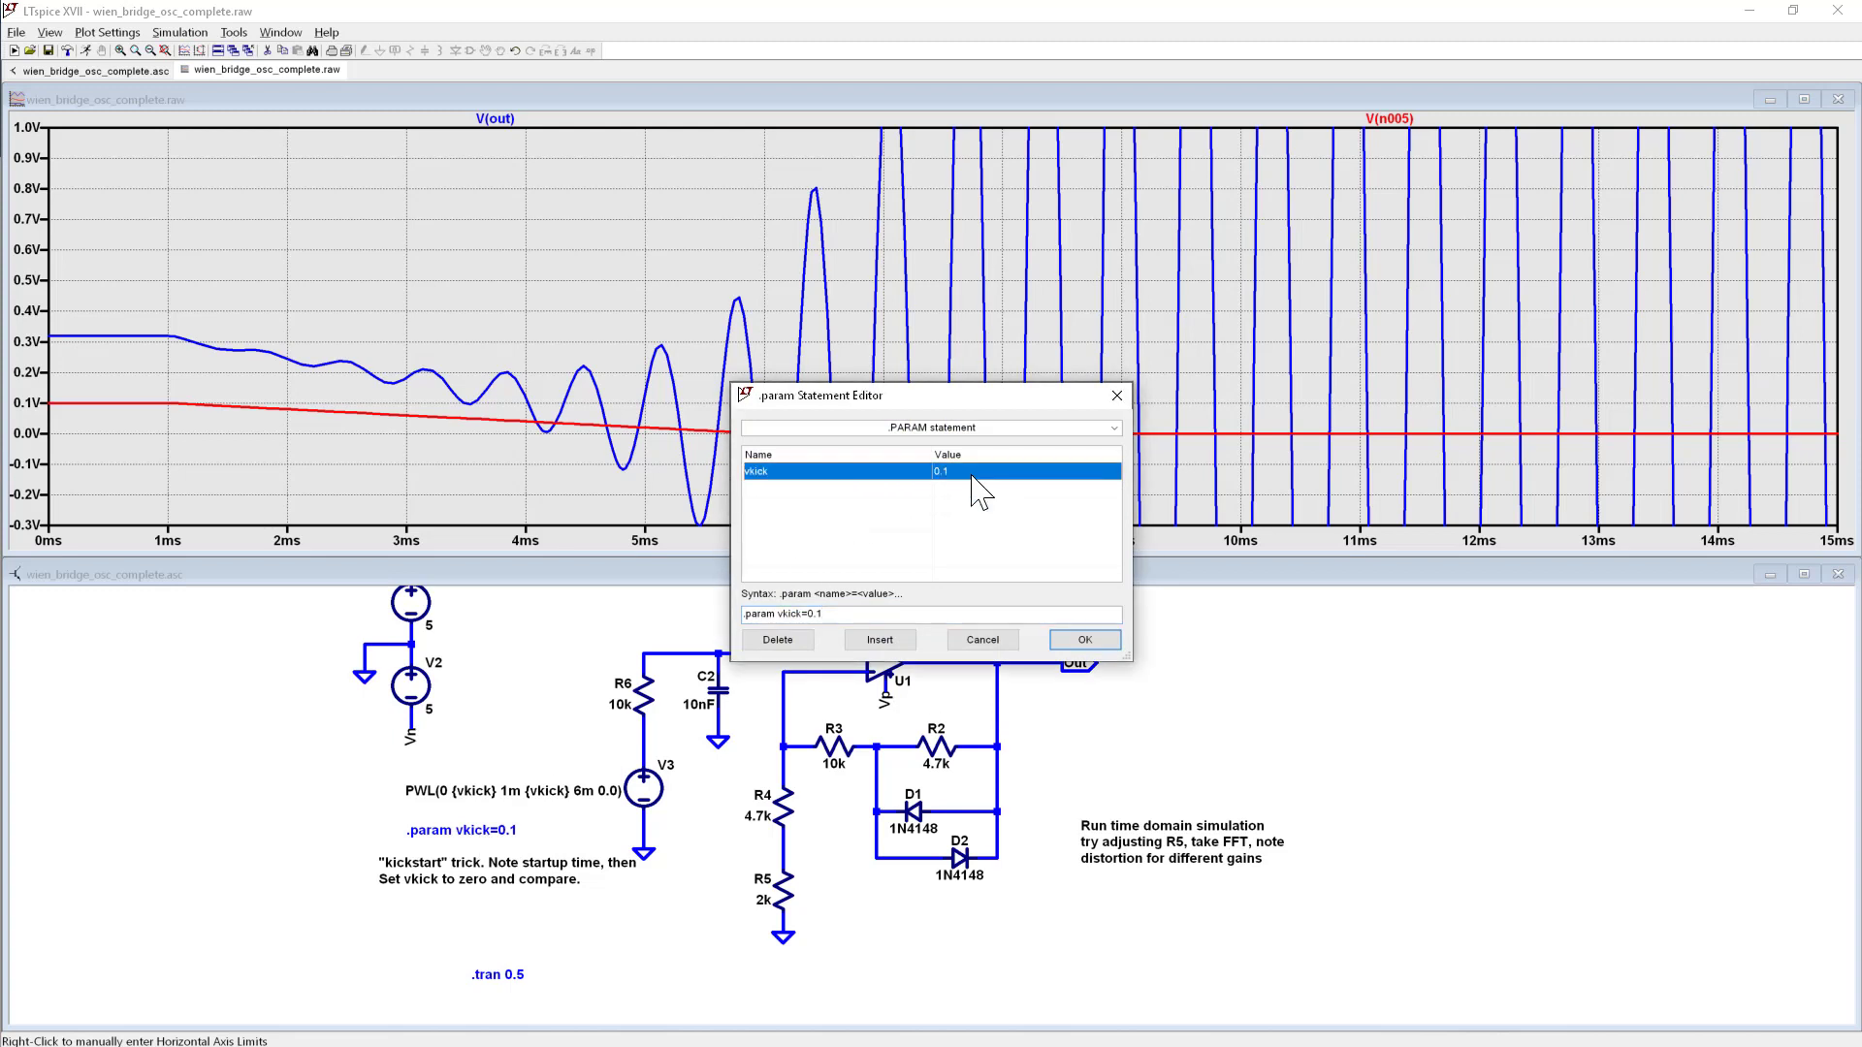
{"action": "left_click", "coordinate": [989, 475]}
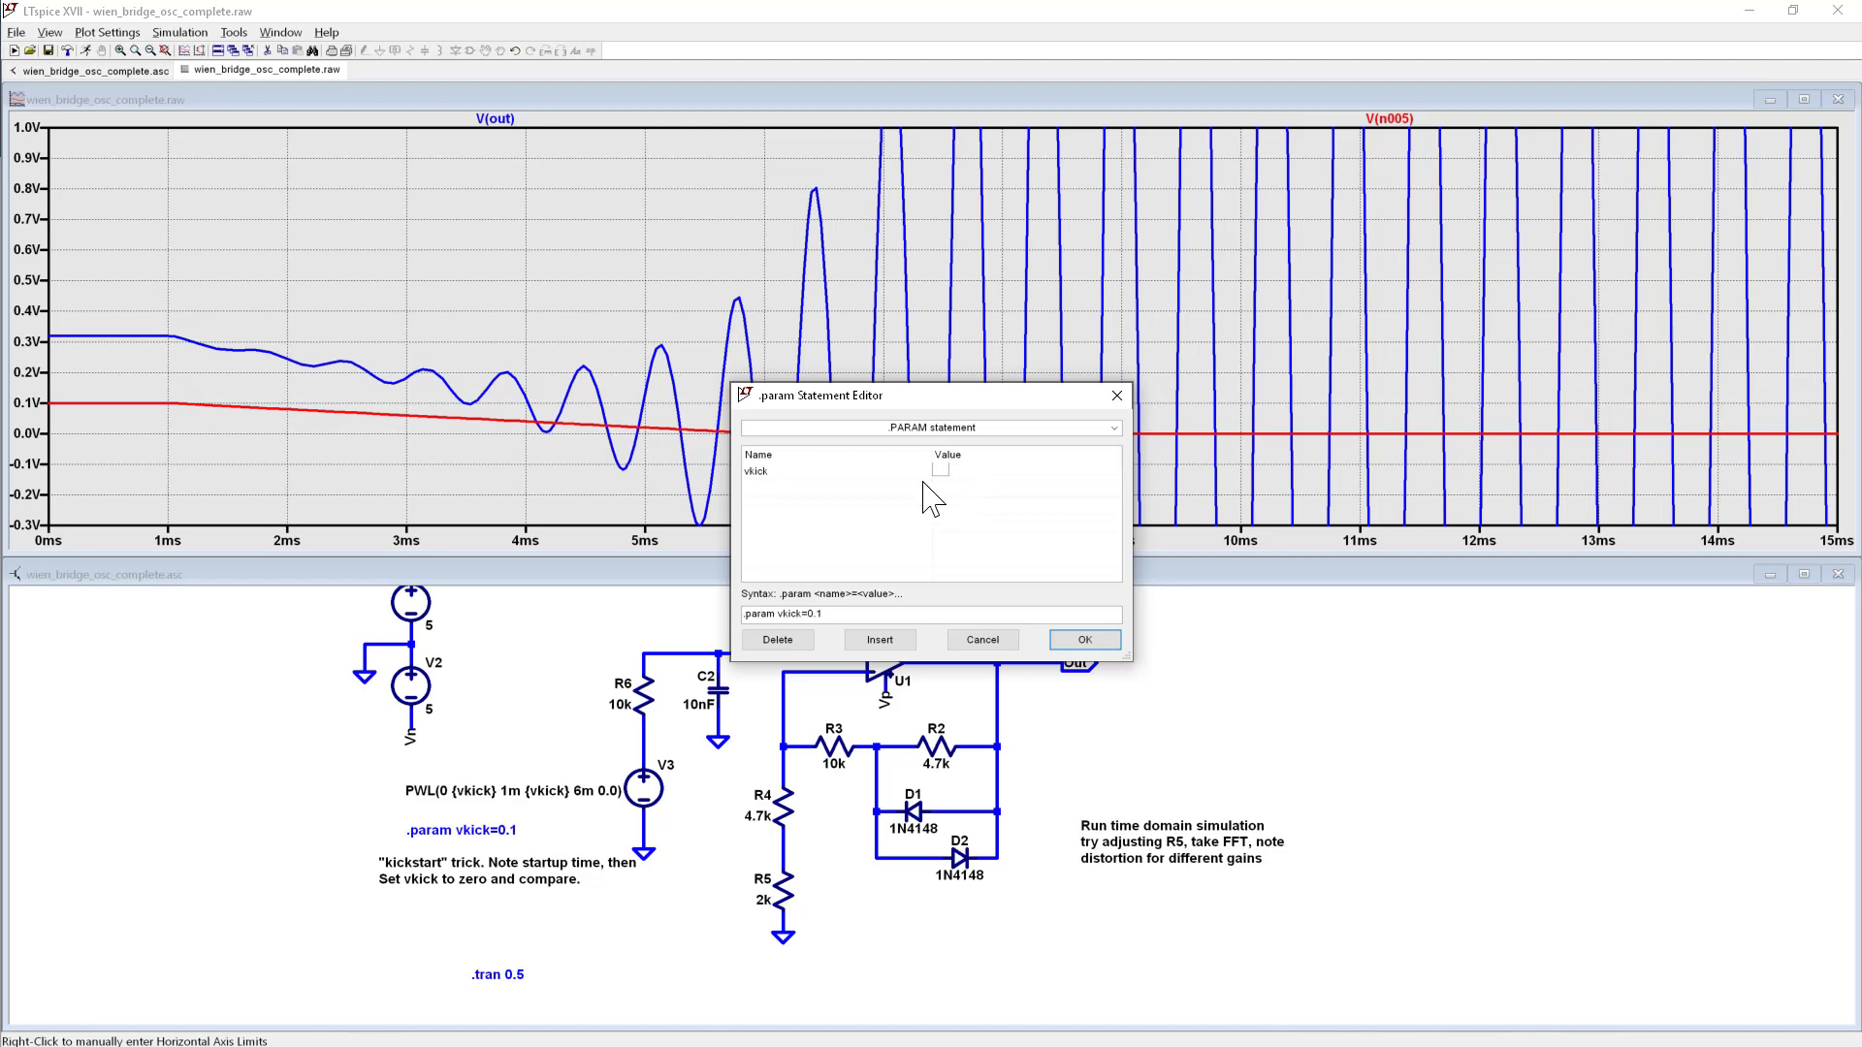
{"action": "type", "text": "??"}
{"action": "left_click", "coordinate": [1084, 639]}
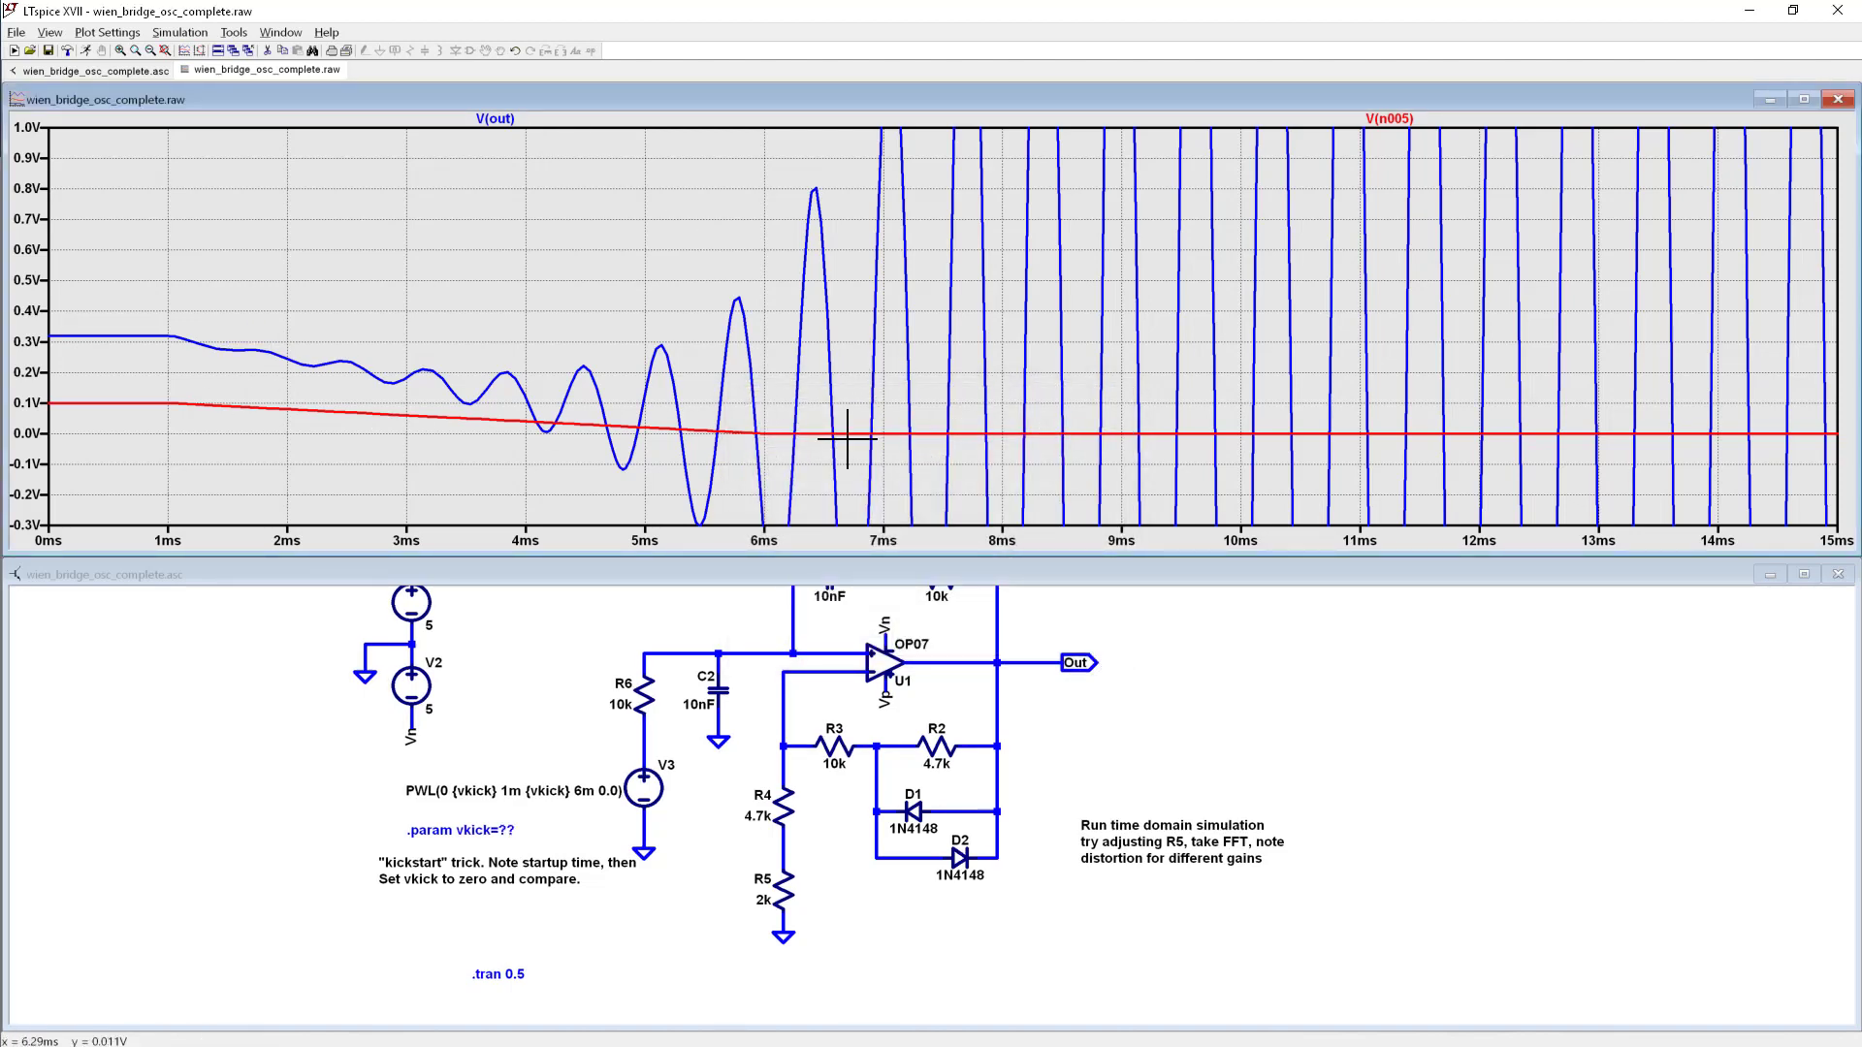
{"action": "left_click", "coordinate": [85, 49]}
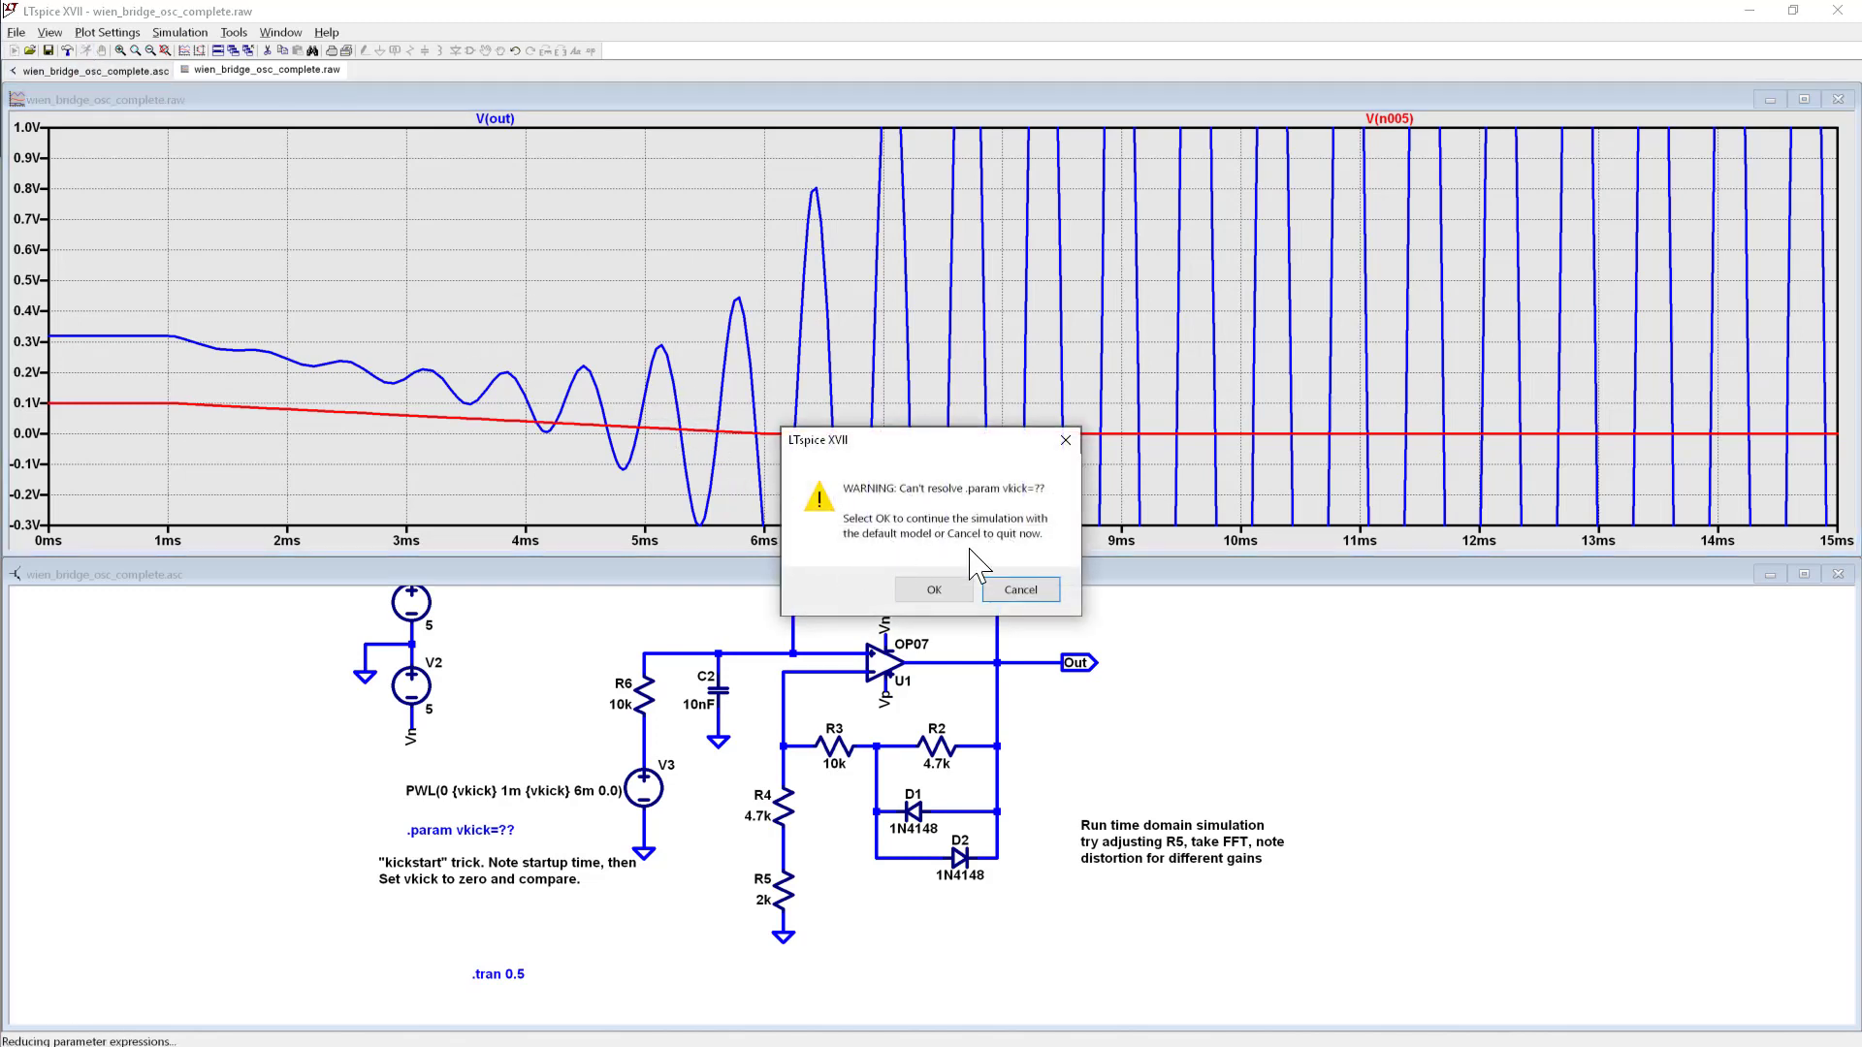
{"action": "left_click", "coordinate": [996, 593]}
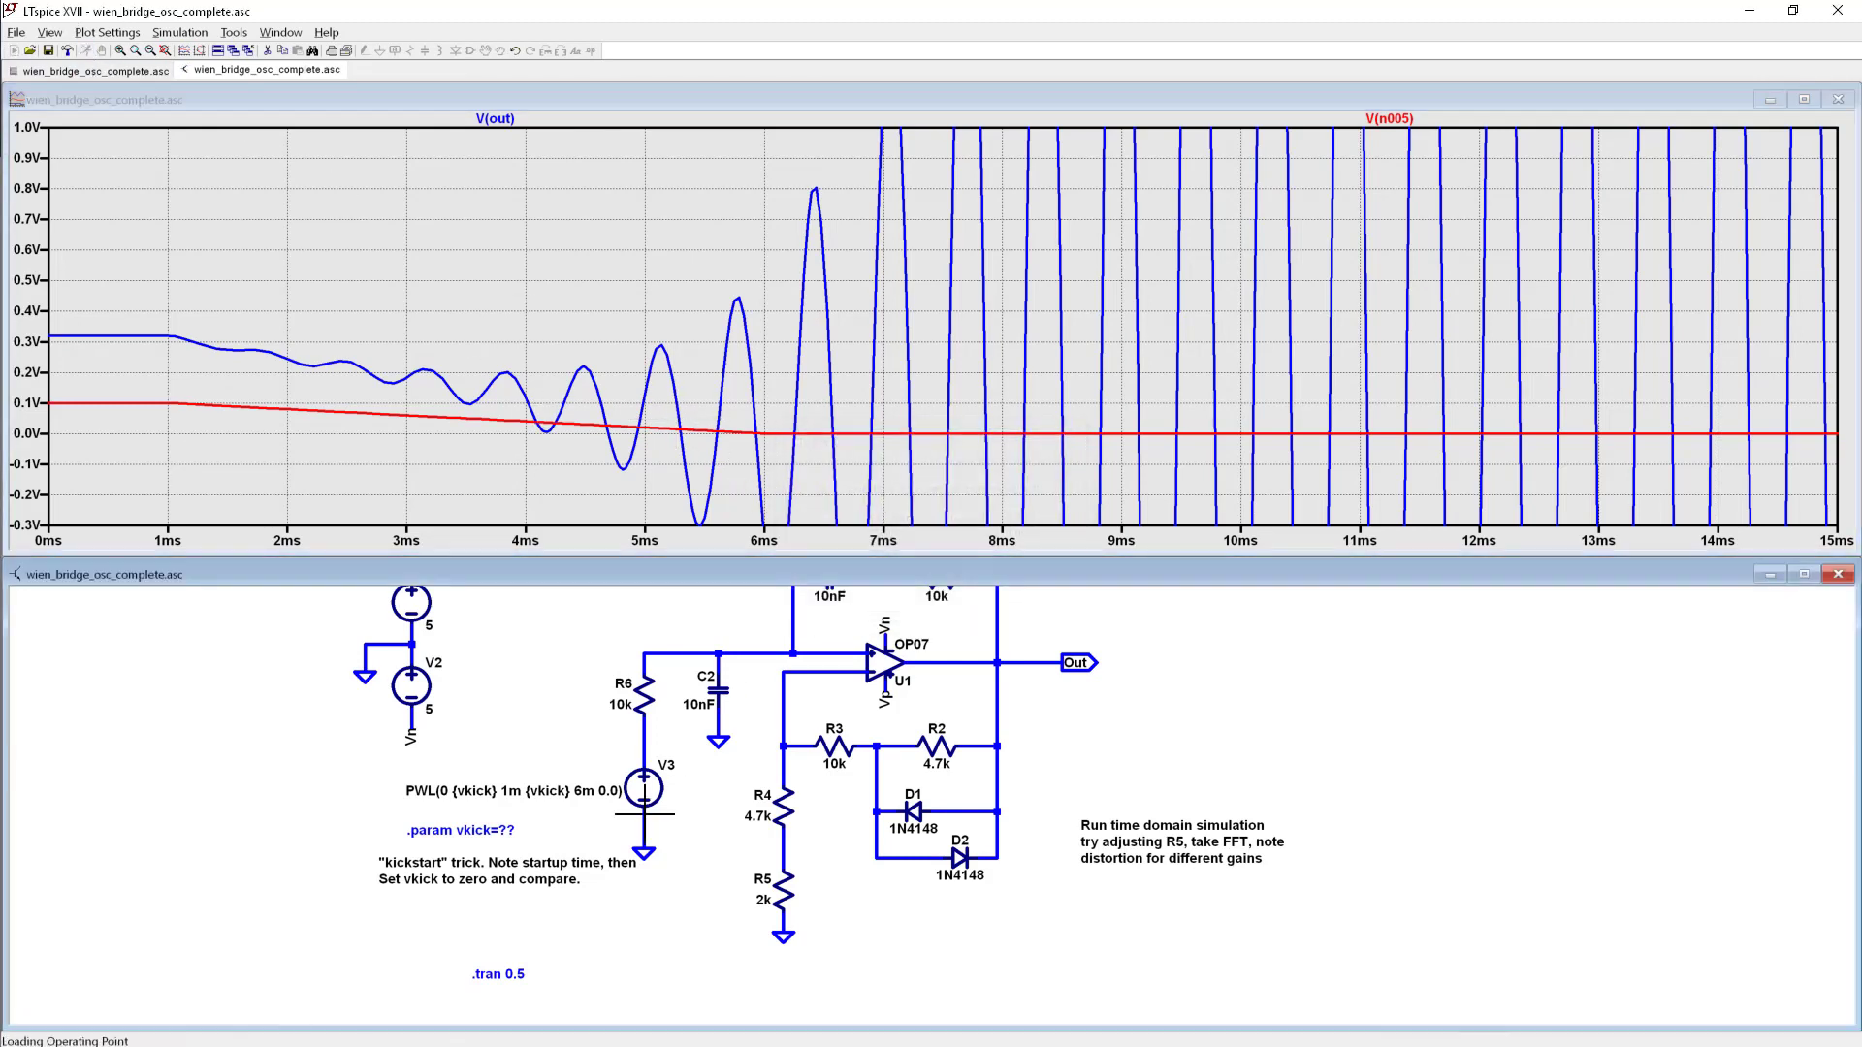
Step: Set the vkick parameter to 0 and rerun the transient simulation without the startup kick
{"action": "right_click", "coordinate": [470, 830]}
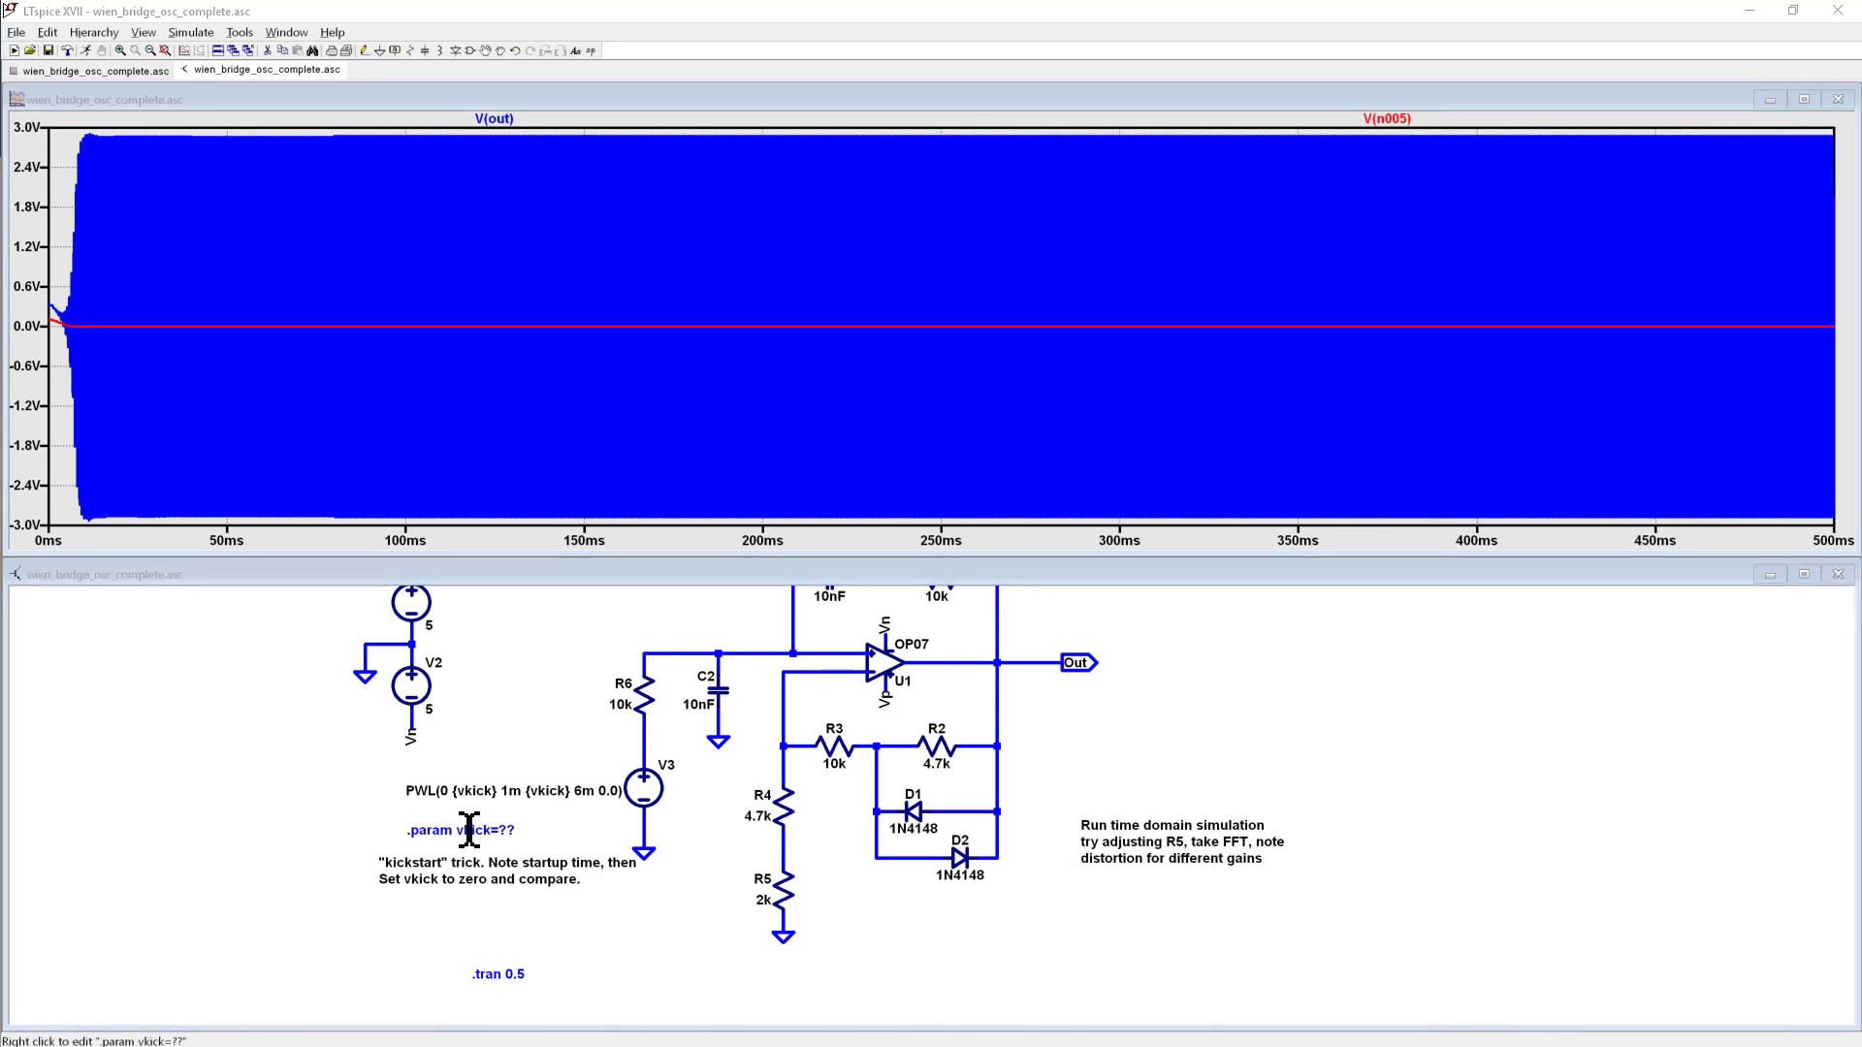
{"action": "left_click", "coordinate": [960, 472]}
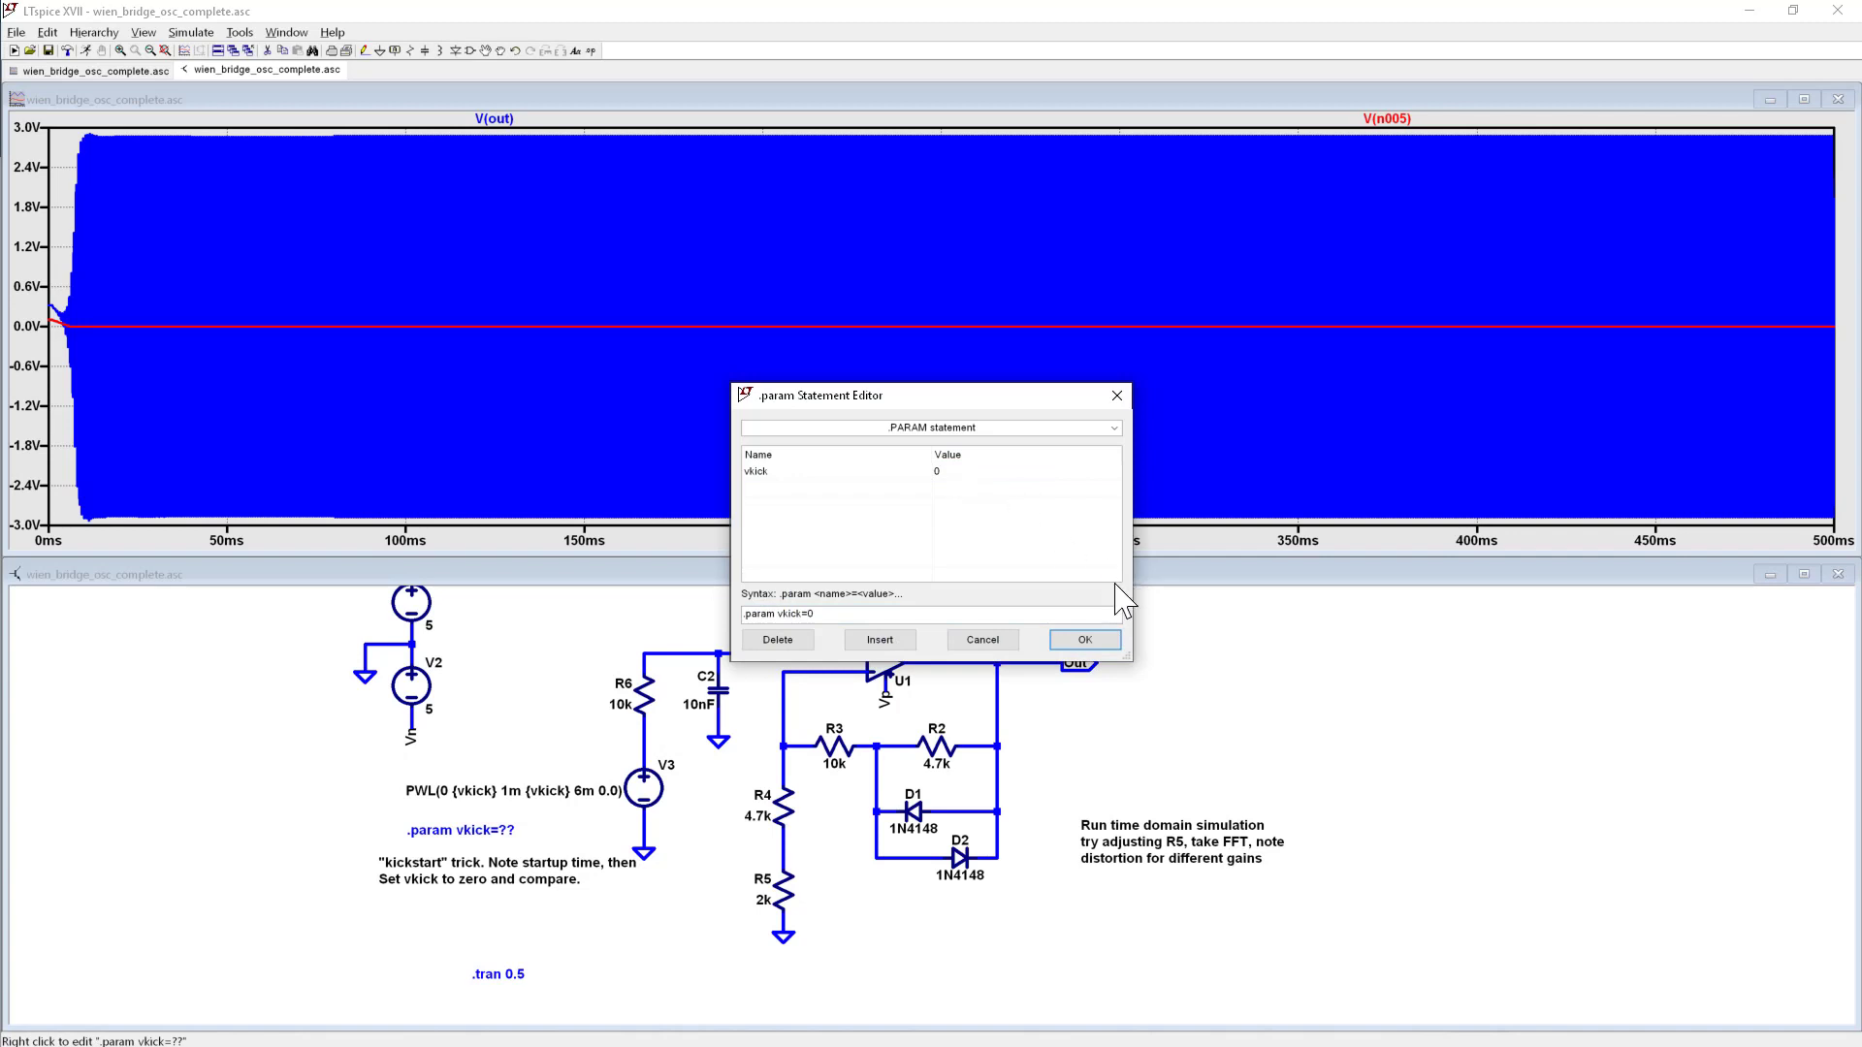
{"action": "left_click", "coordinate": [1085, 640]}
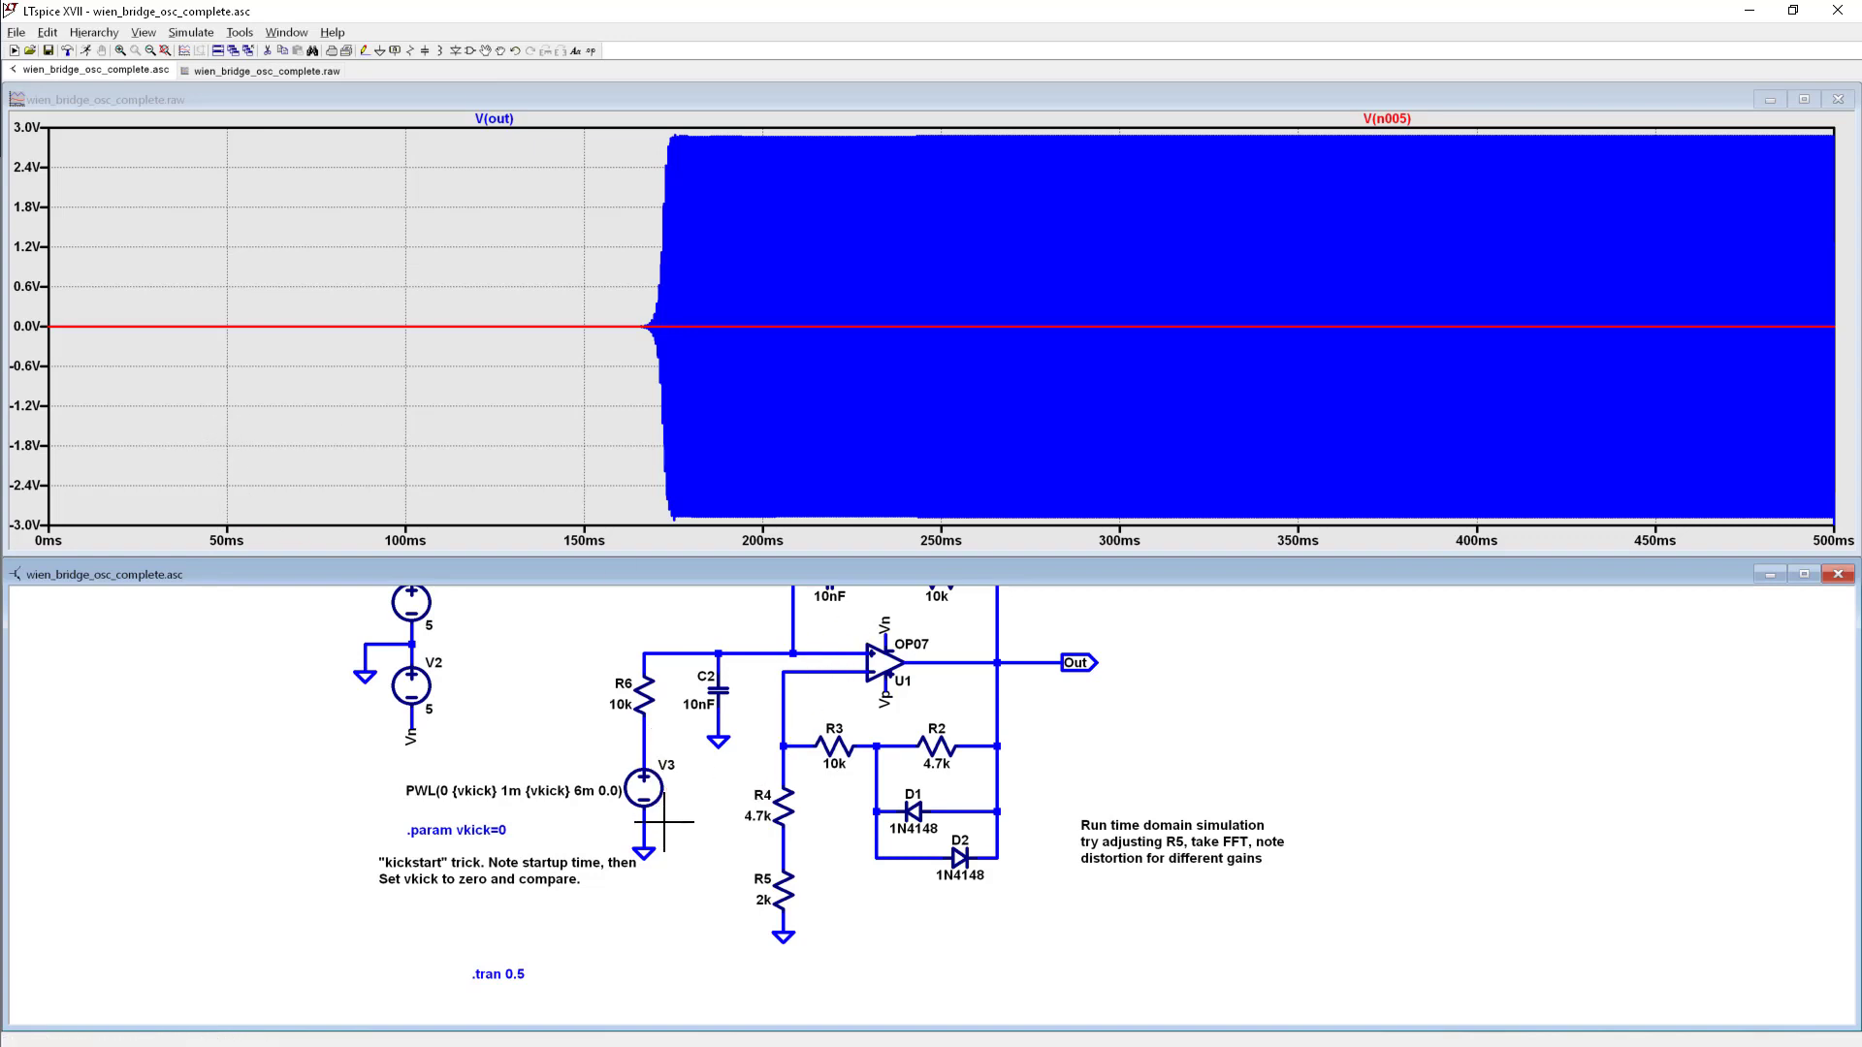
Step: Set the vkick parameter to 0.1 and rerun the transient simulation
{"action": "right_click", "coordinate": [484, 829]}
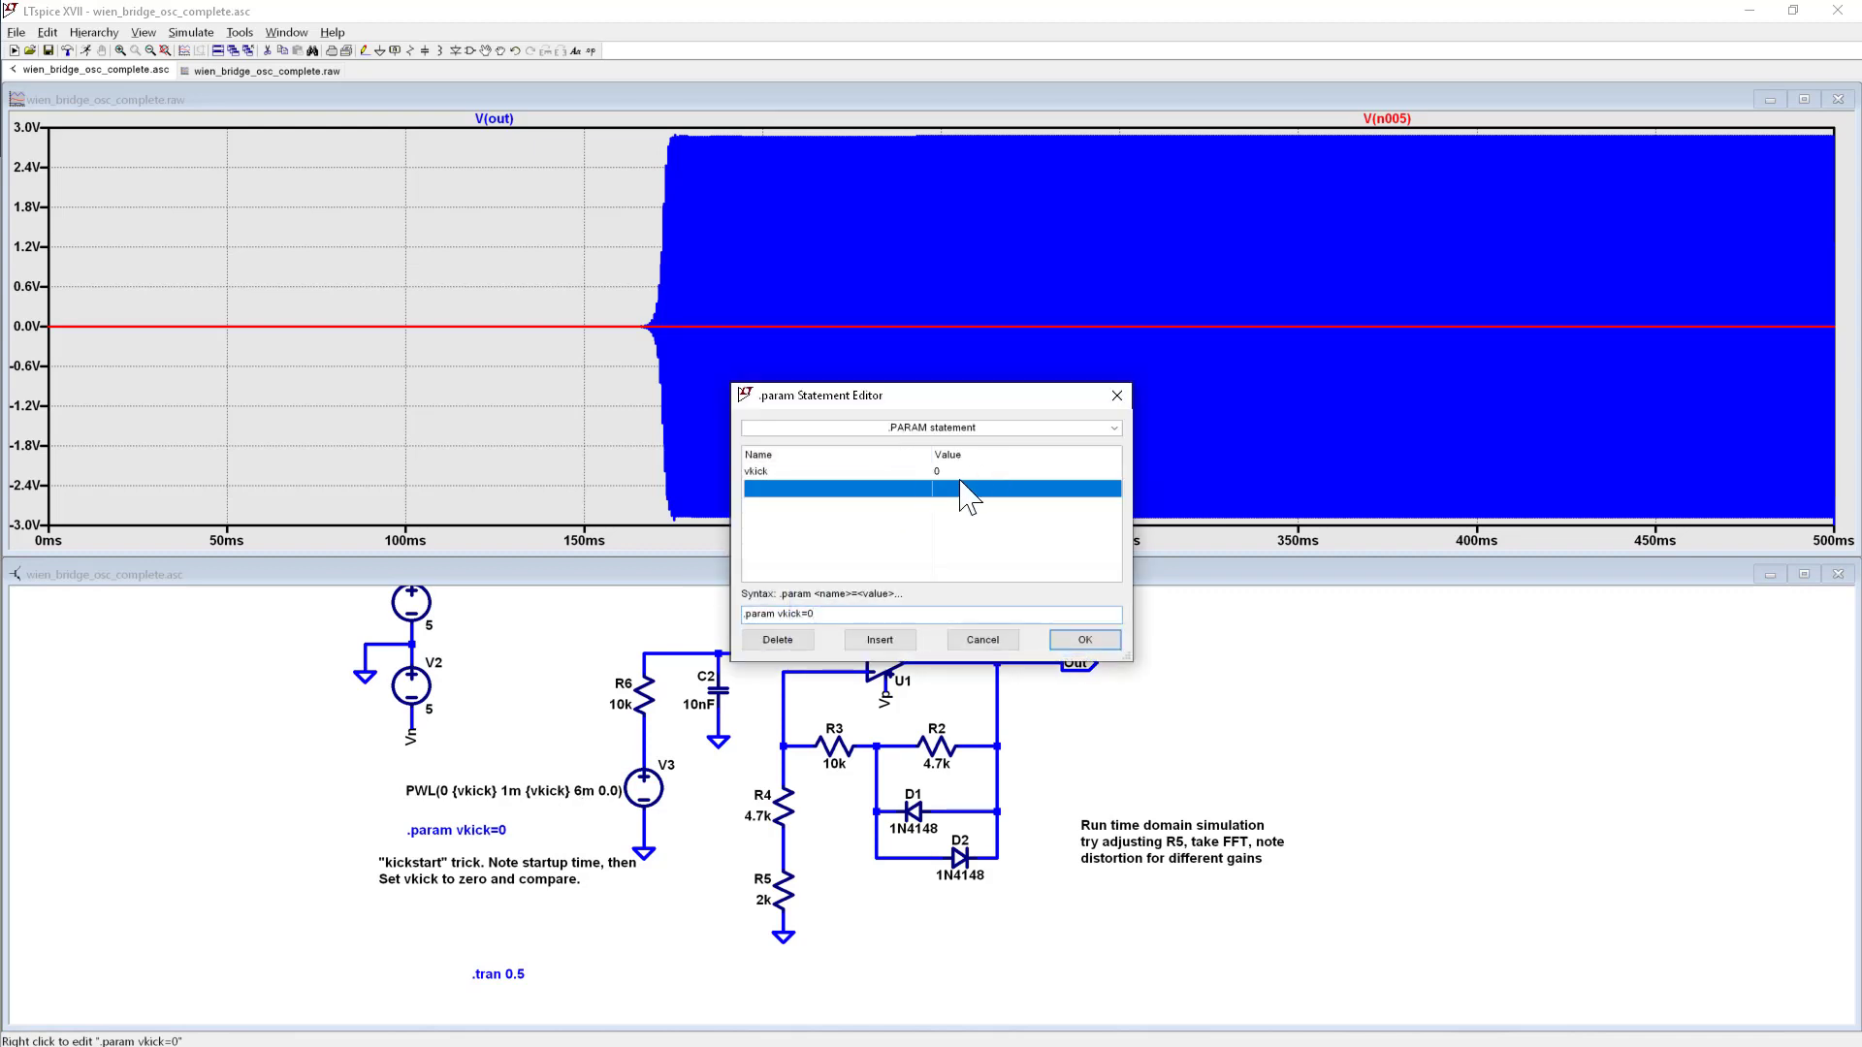
{"action": "double_click", "coordinate": [959, 472]}
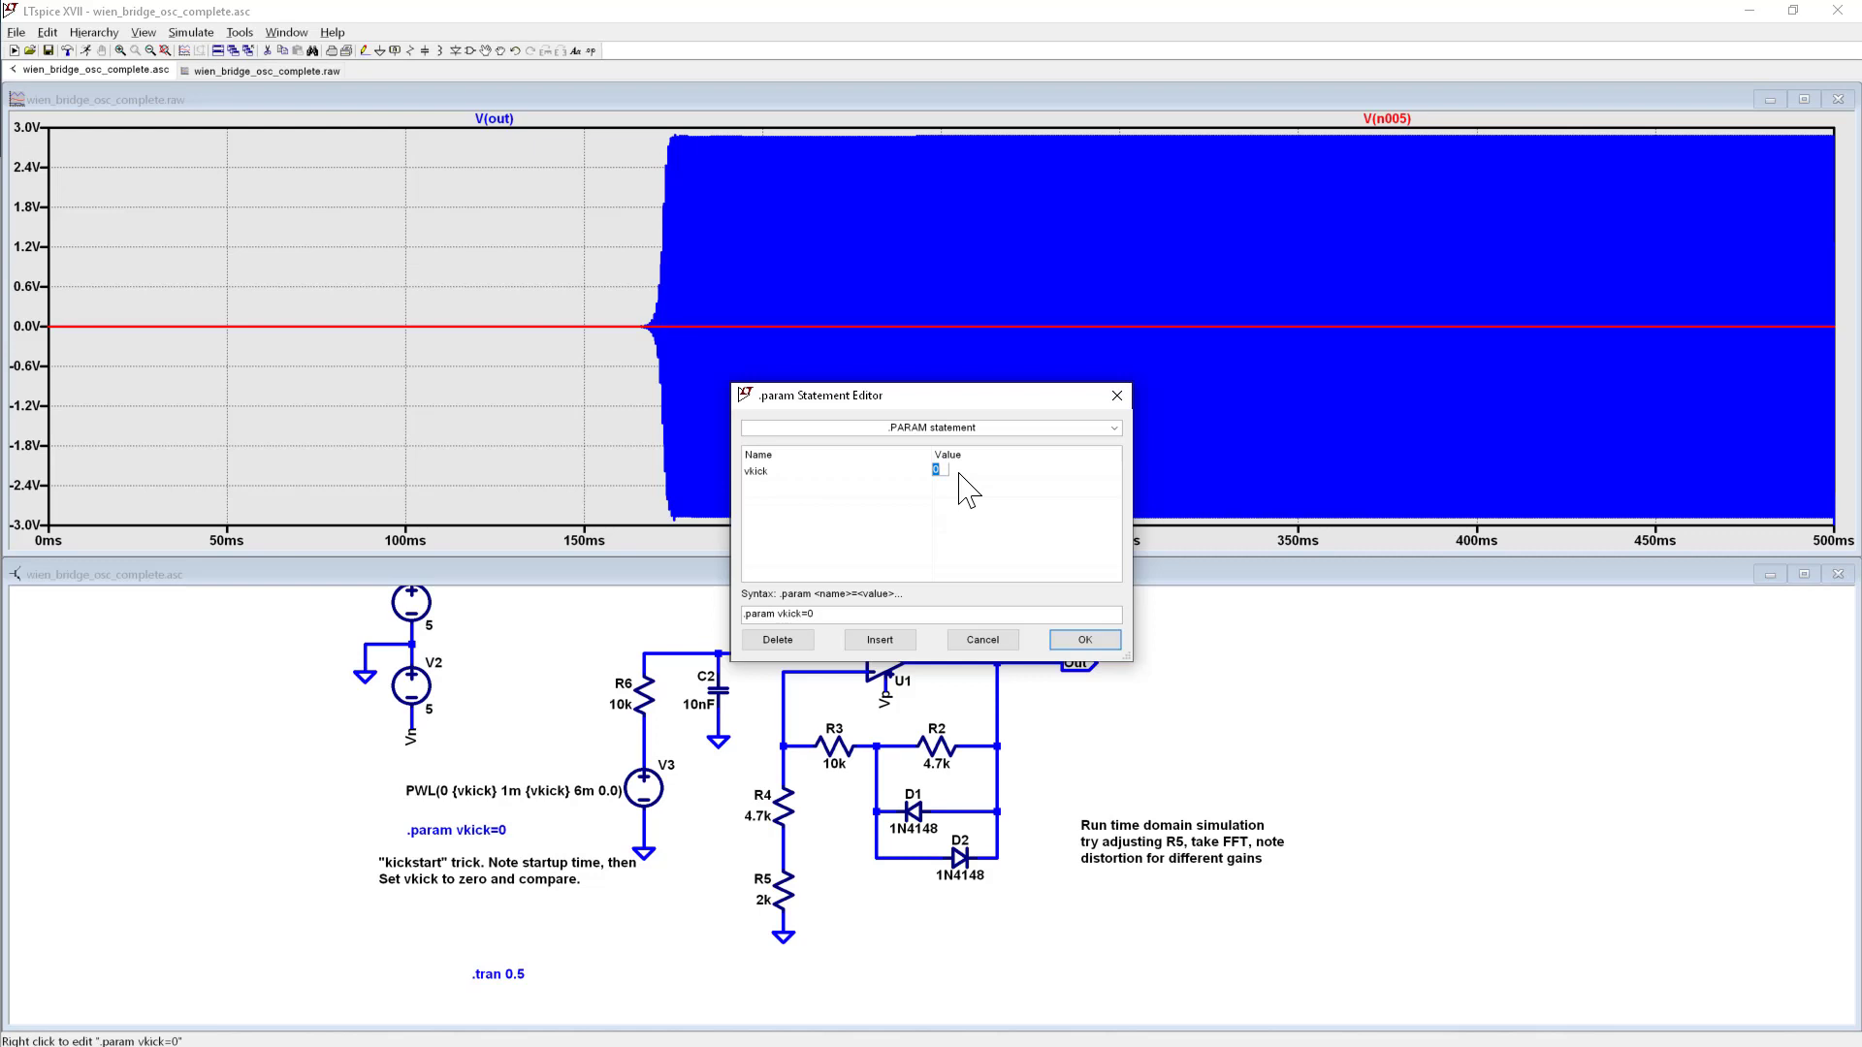
{"action": "left_click", "coordinate": [1085, 640]}
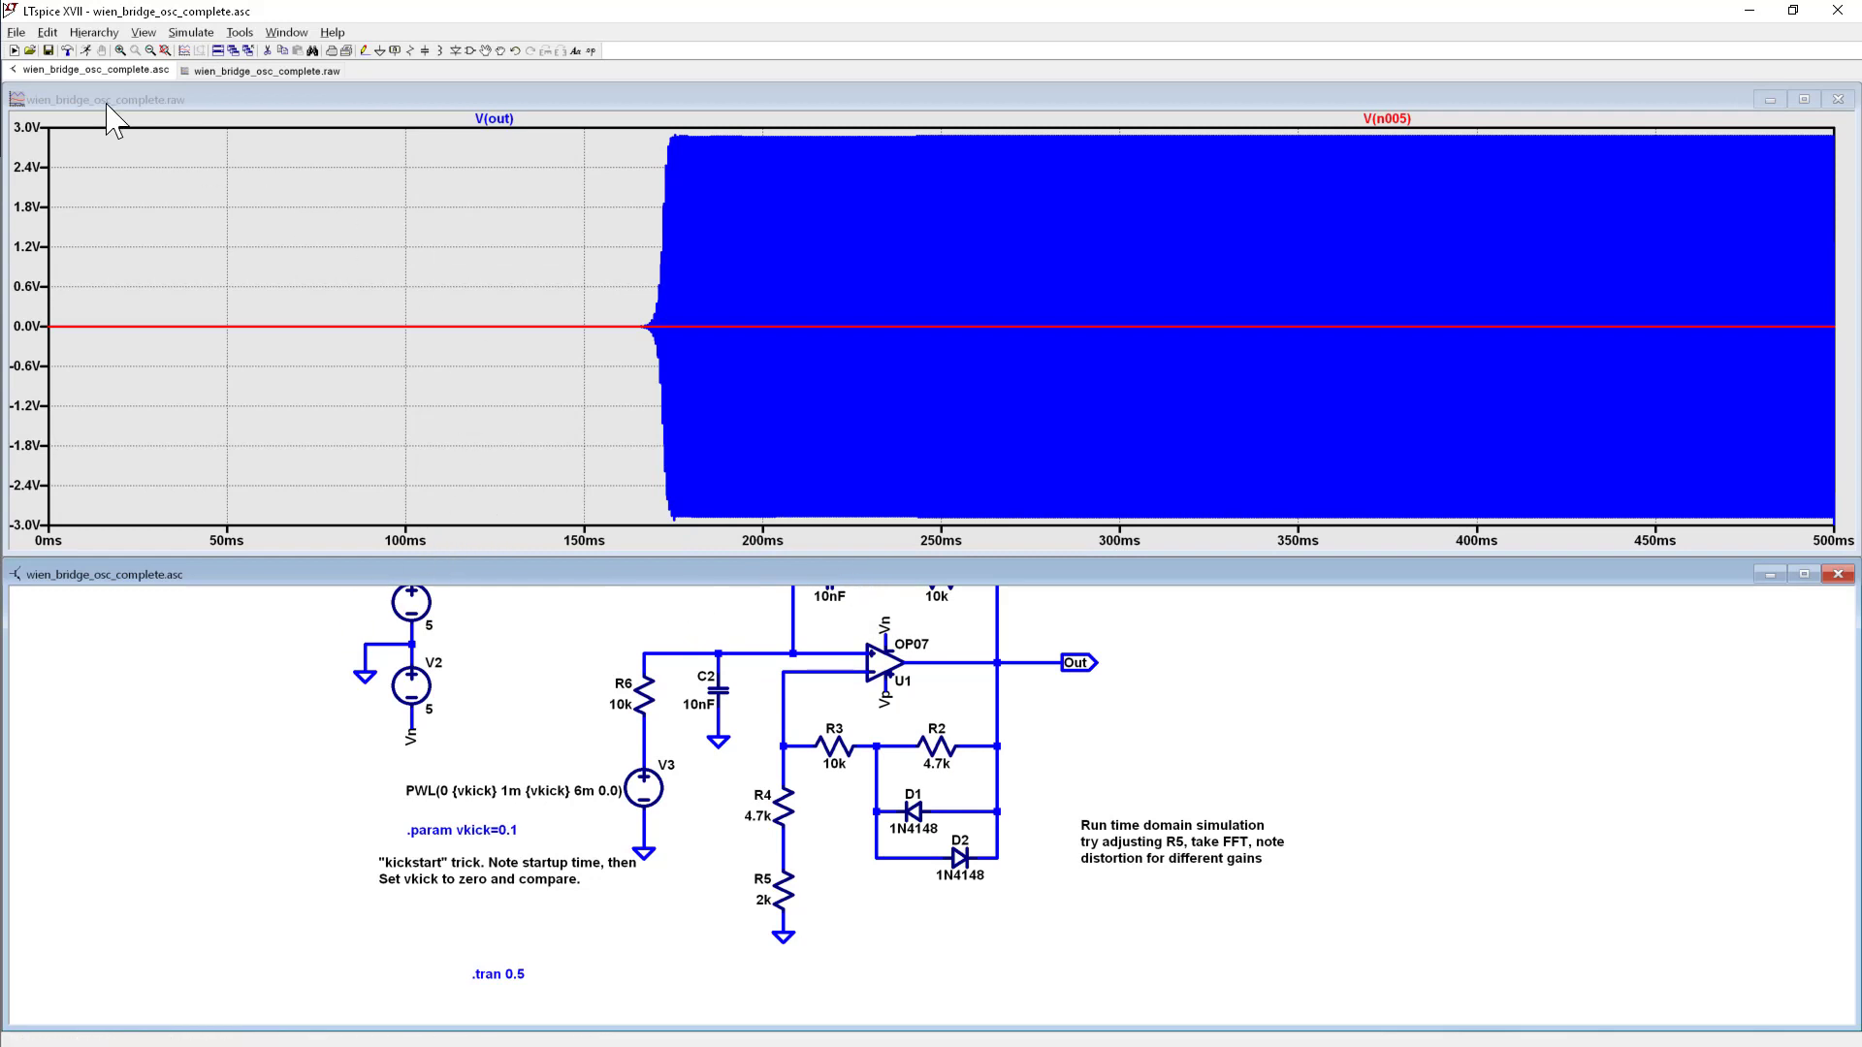
{"action": "left_click", "coordinate": [86, 49]}
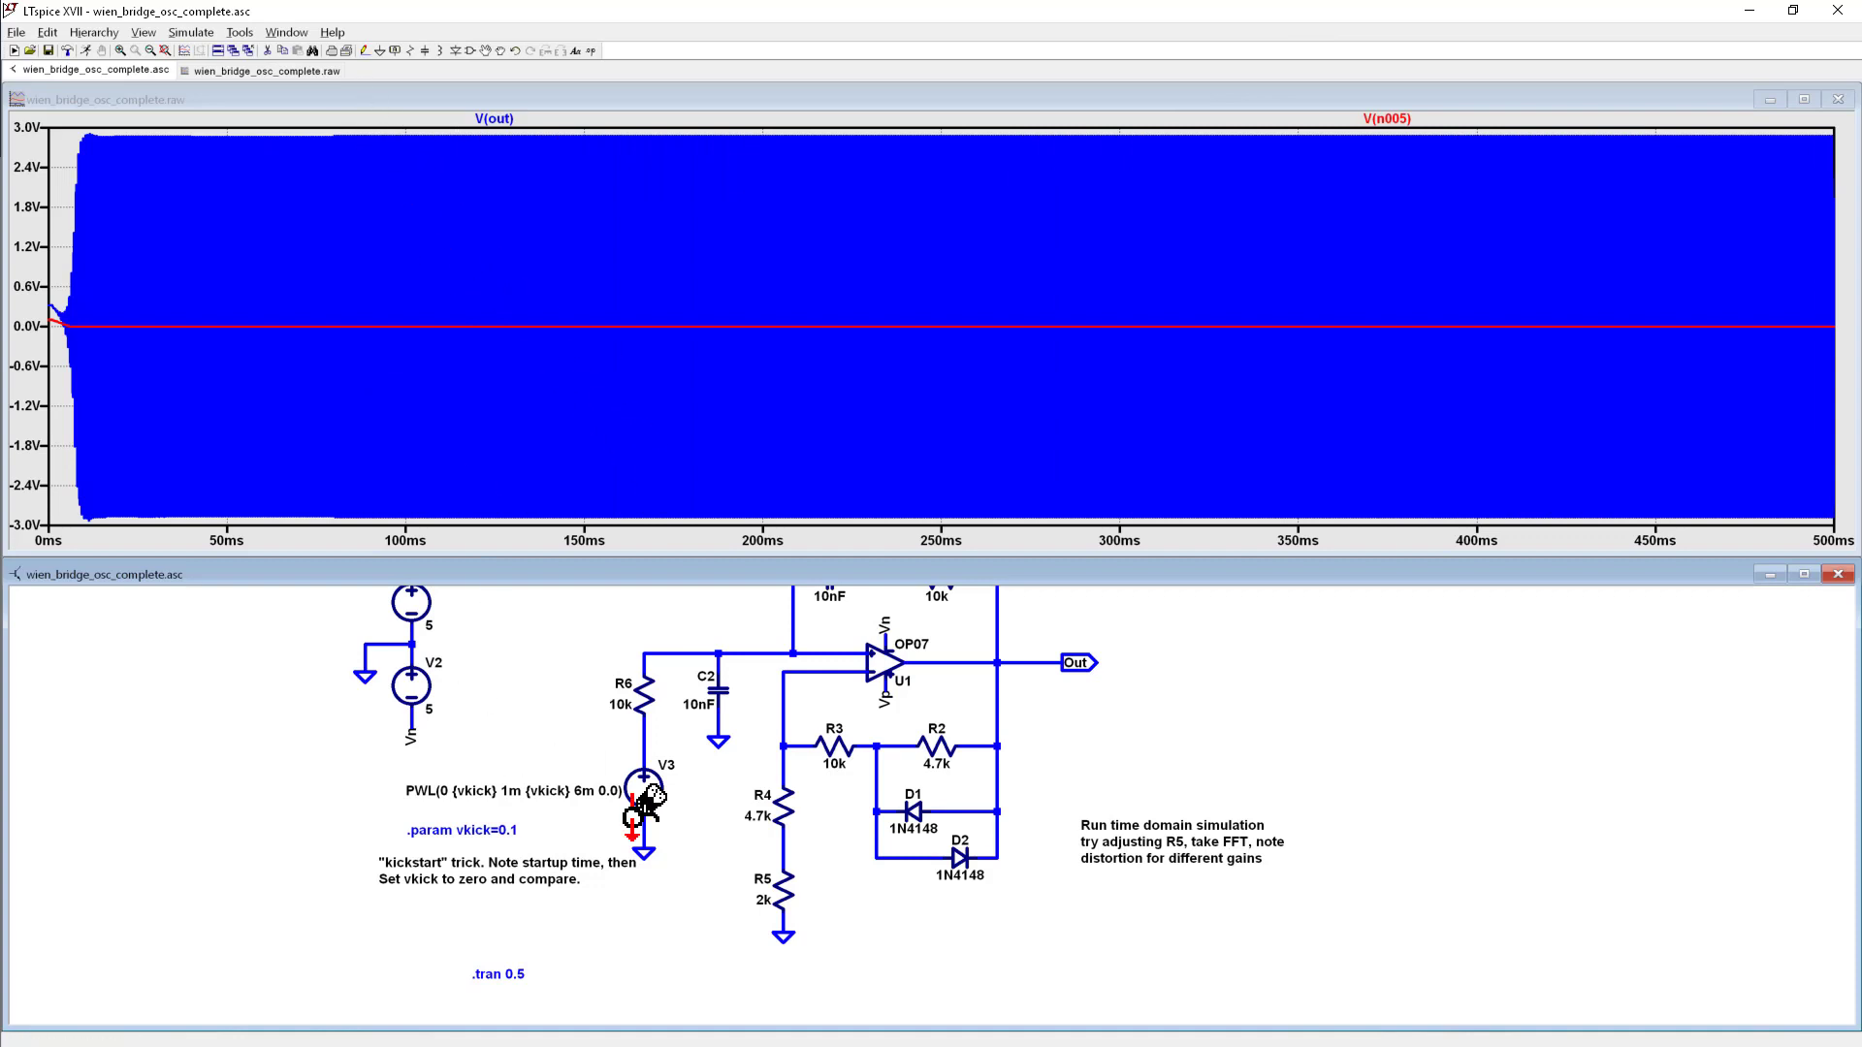
Step: Set the transient analysis to start saving data at .1 s, keeping the 0.5 s stop time, and rerun it
{"action": "right_click", "coordinate": [492, 973]}
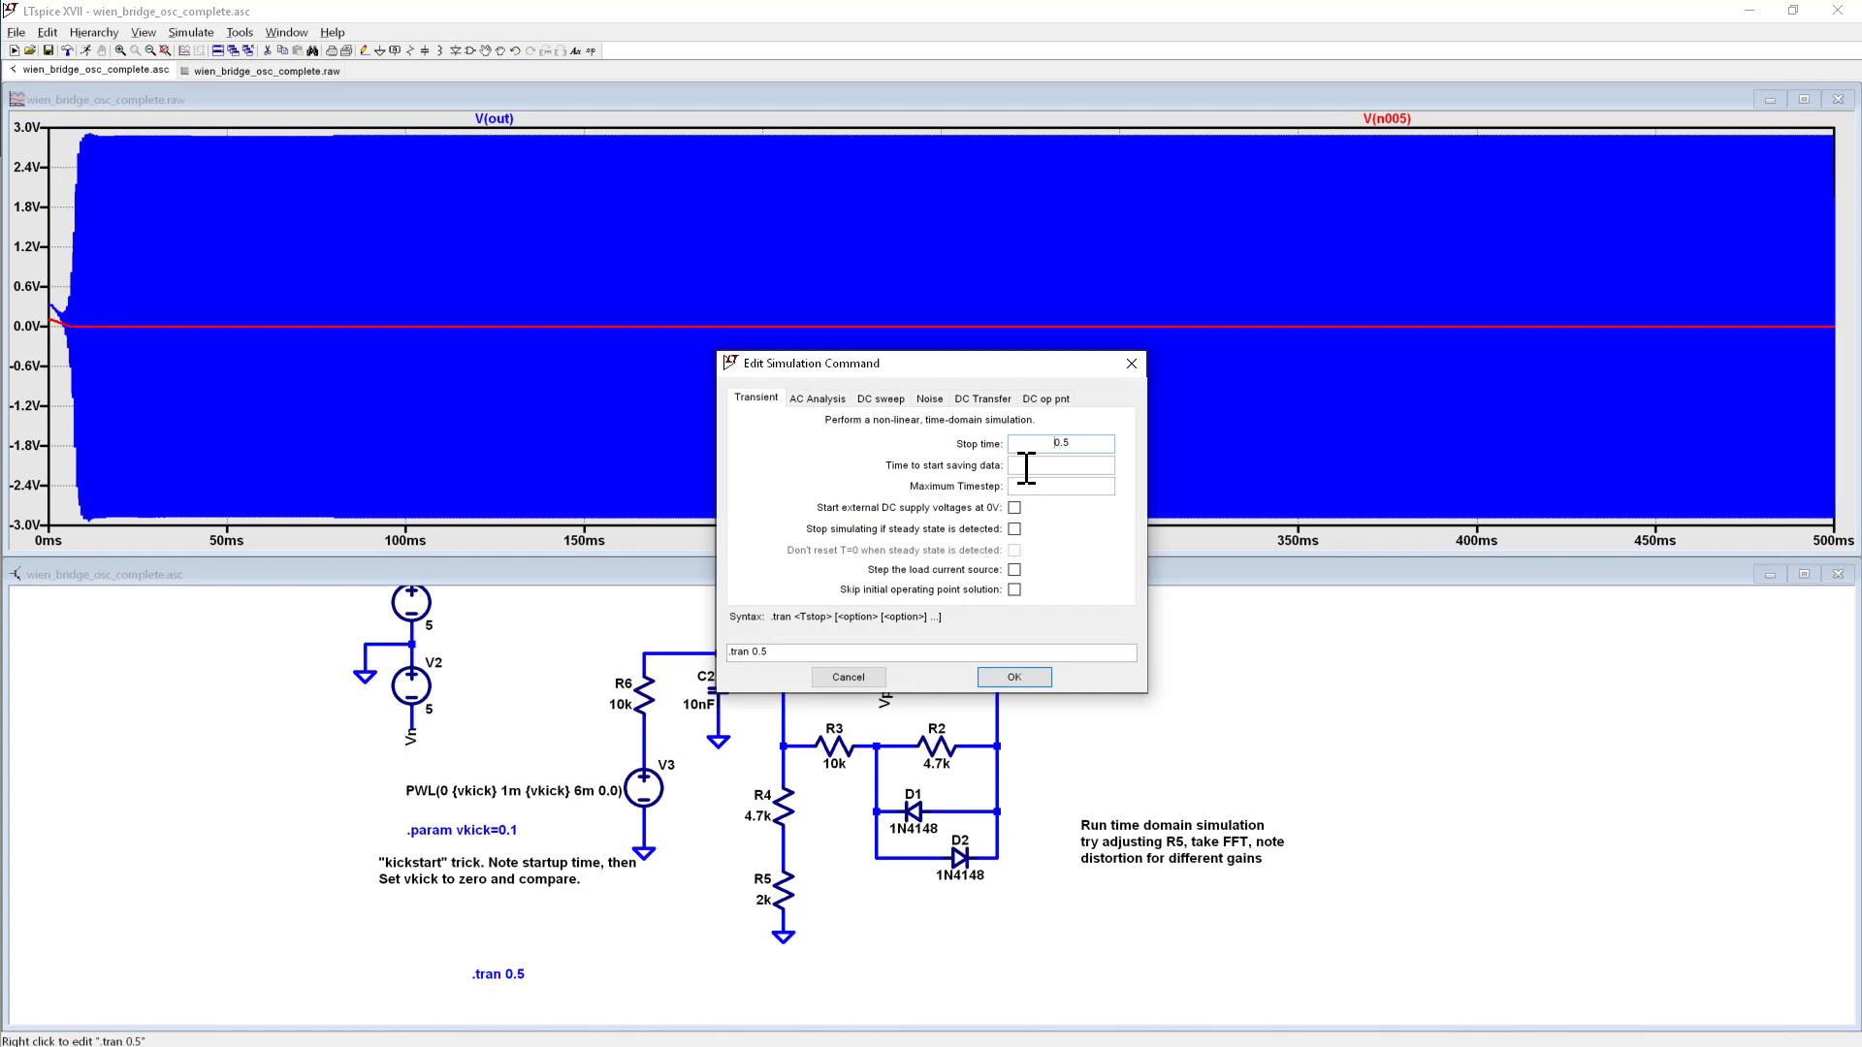
{"action": "left_click", "coordinate": [1047, 466]}
{"action": "type", "text": ".1"}
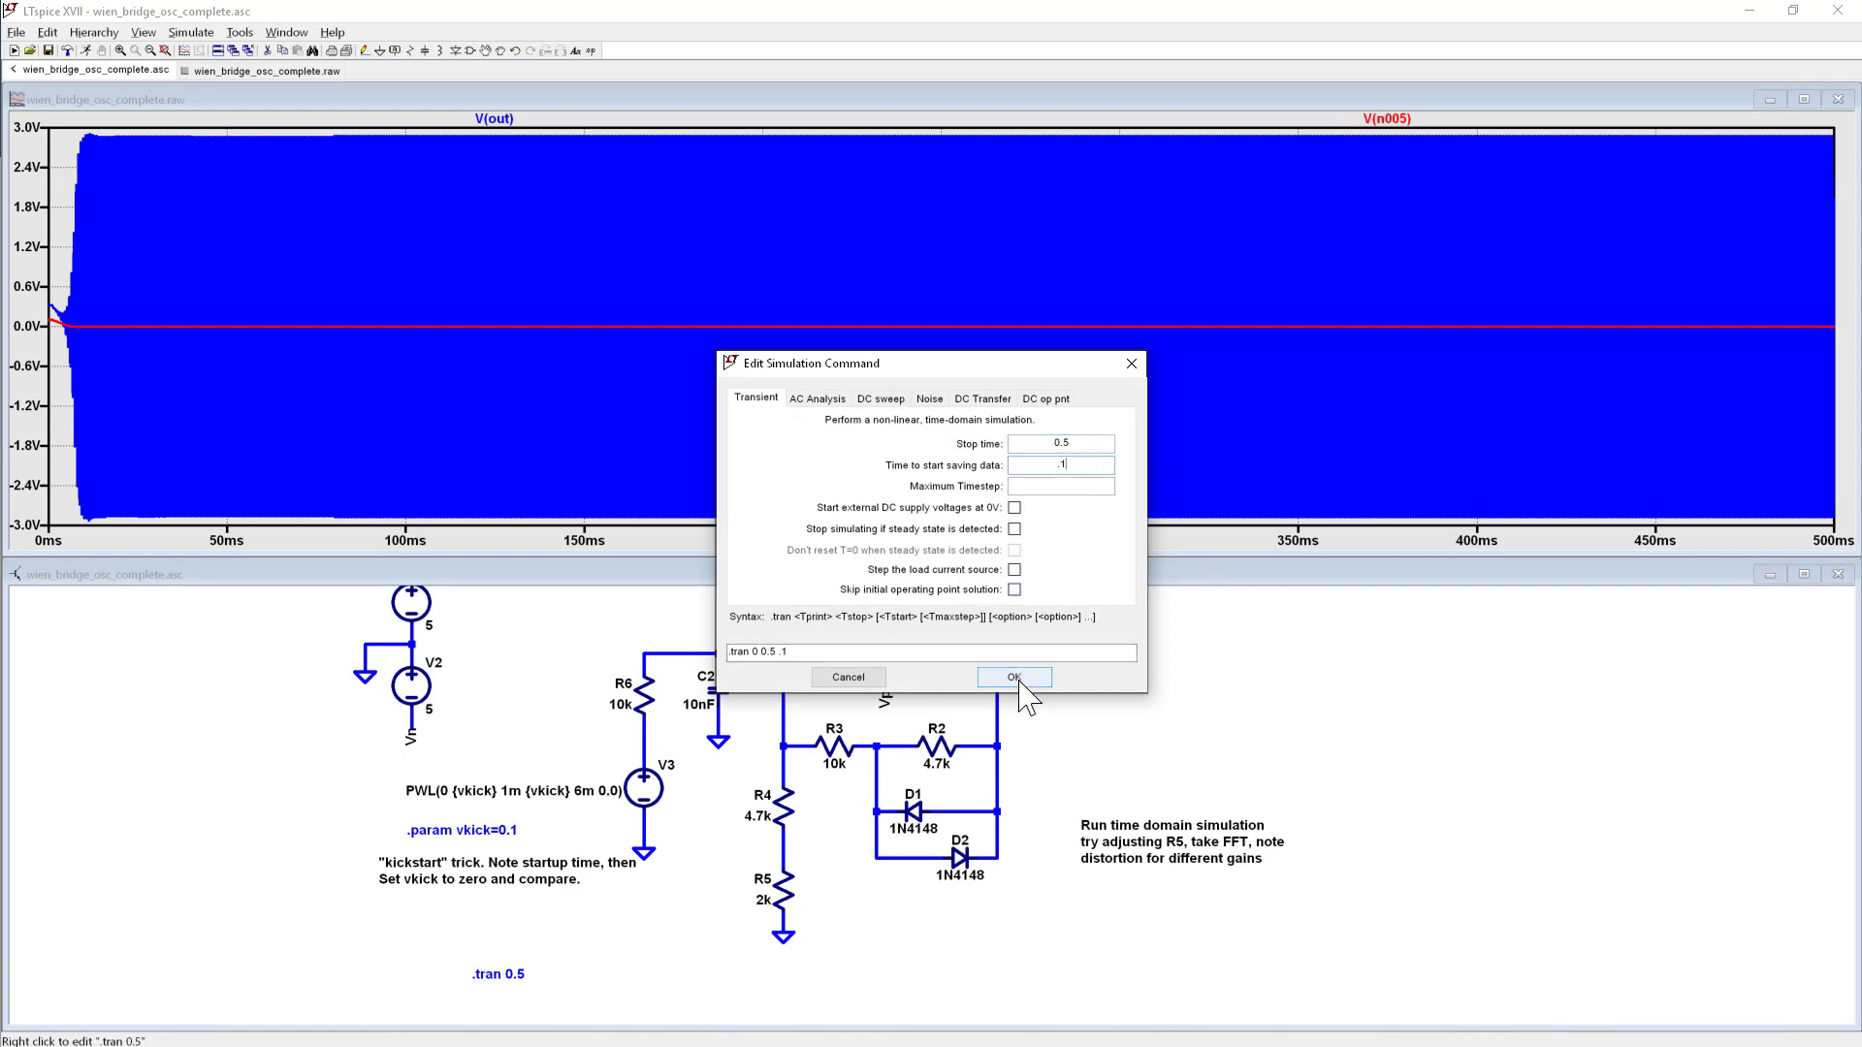
{"action": "left_click", "coordinate": [1017, 679]}
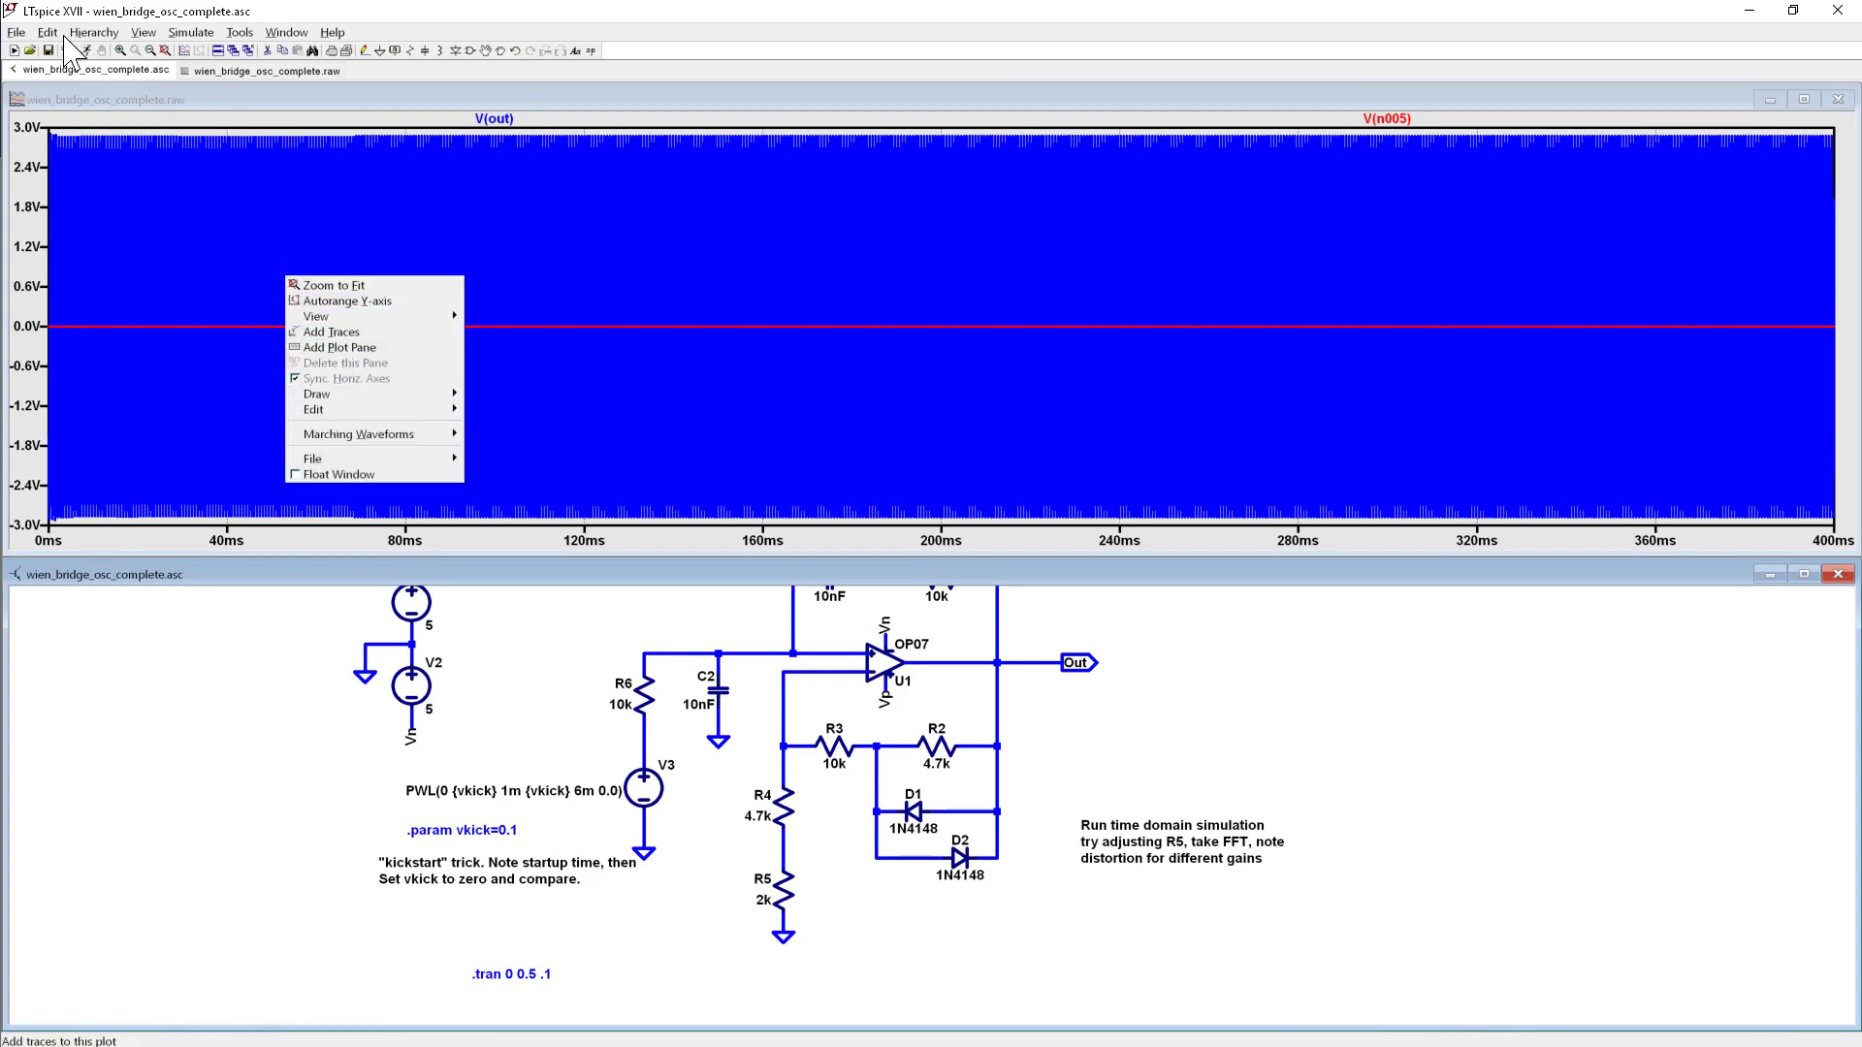
Step: Generate an FFT of V(out) only, over the full extent of the simulation data, using the Blackman-Harris windowing function
{"action": "left_click", "coordinate": [87, 114]}
{"action": "left_click", "coordinate": [51, 32]}
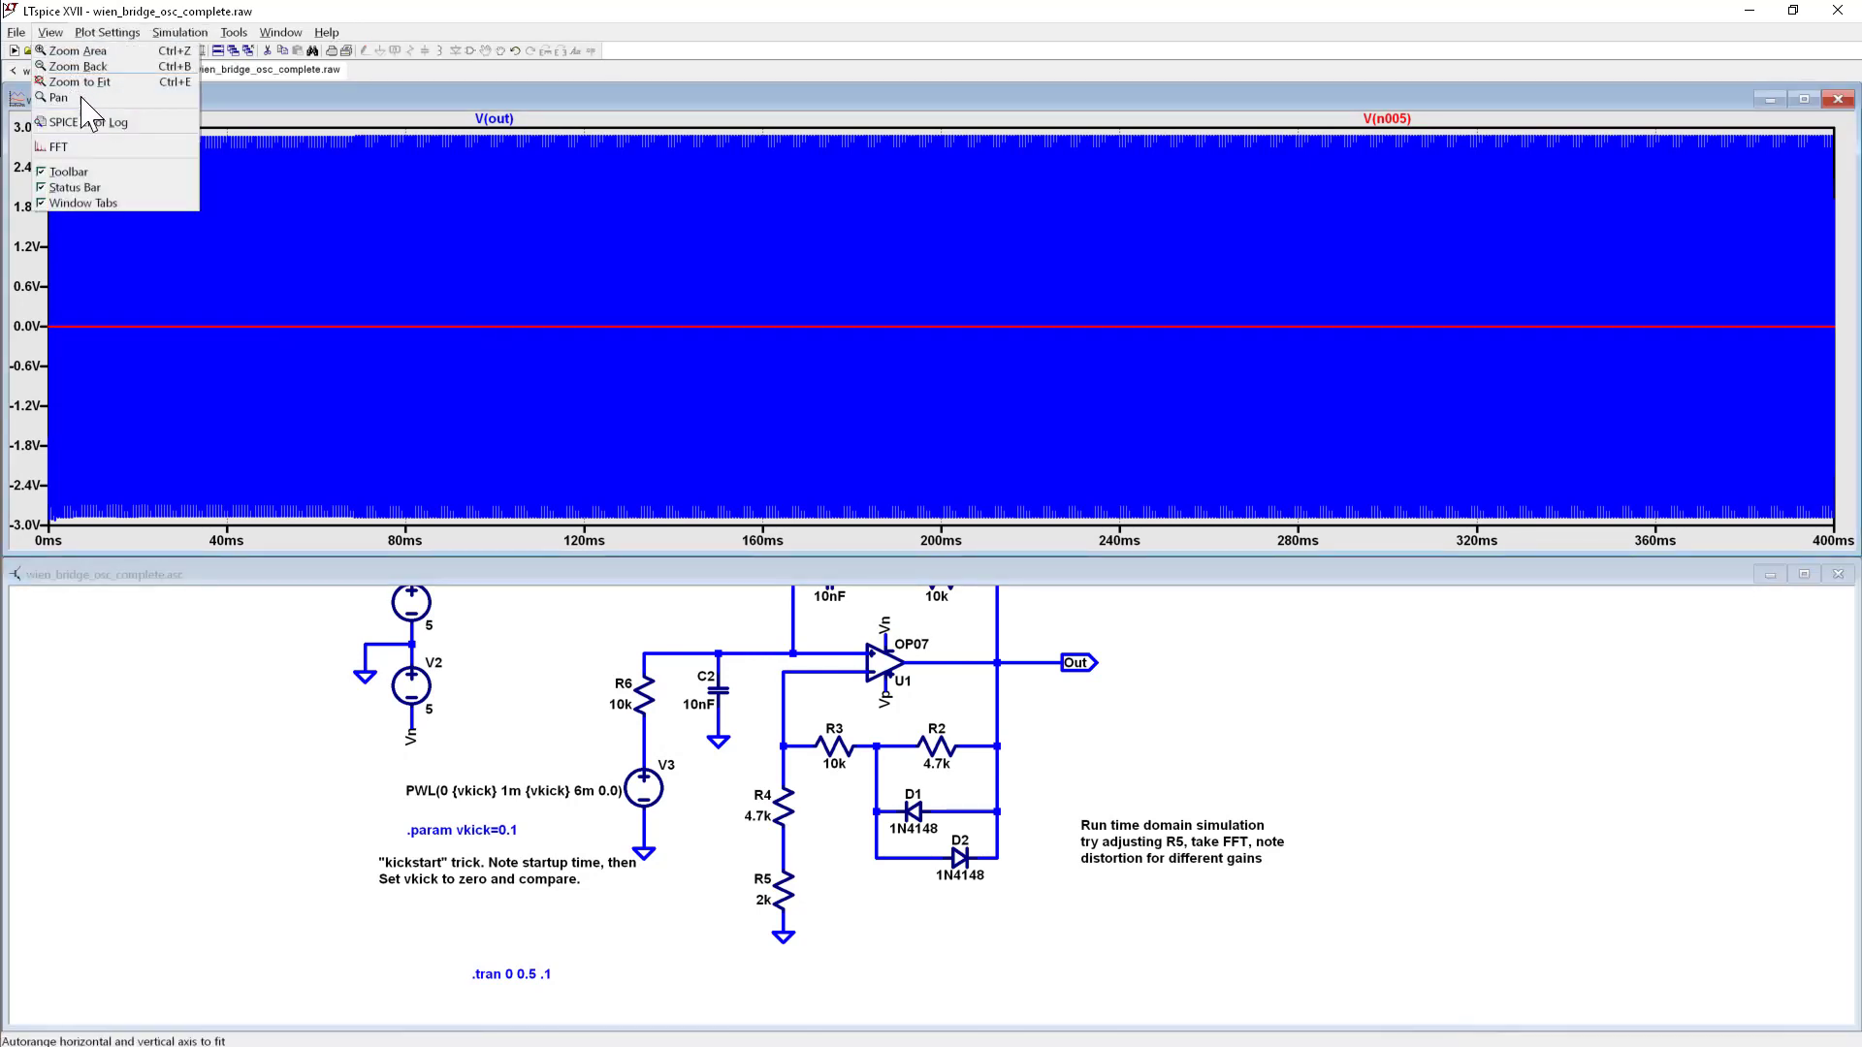
{"action": "left_click", "coordinate": [94, 145]}
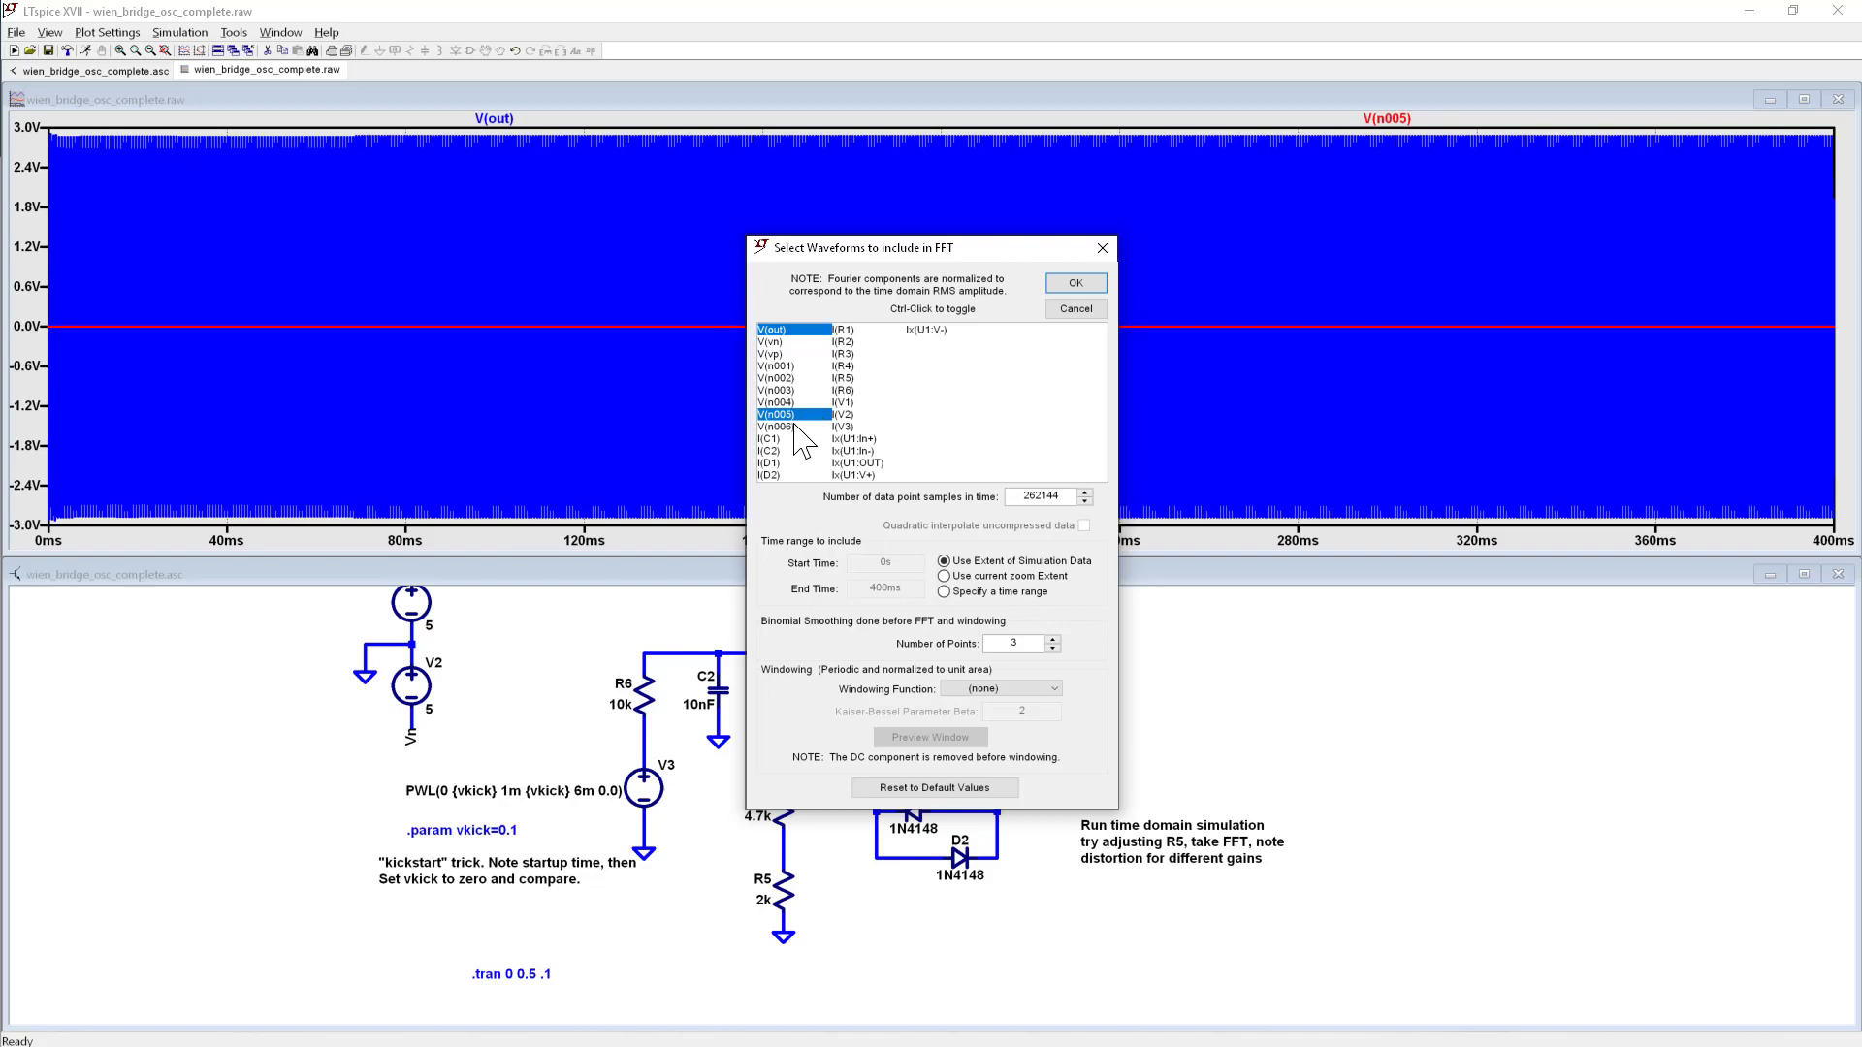
{"action": "left_click", "coordinate": [788, 416]}
{"action": "left_click", "coordinate": [776, 333]}
{"action": "left_click", "coordinate": [960, 690]}
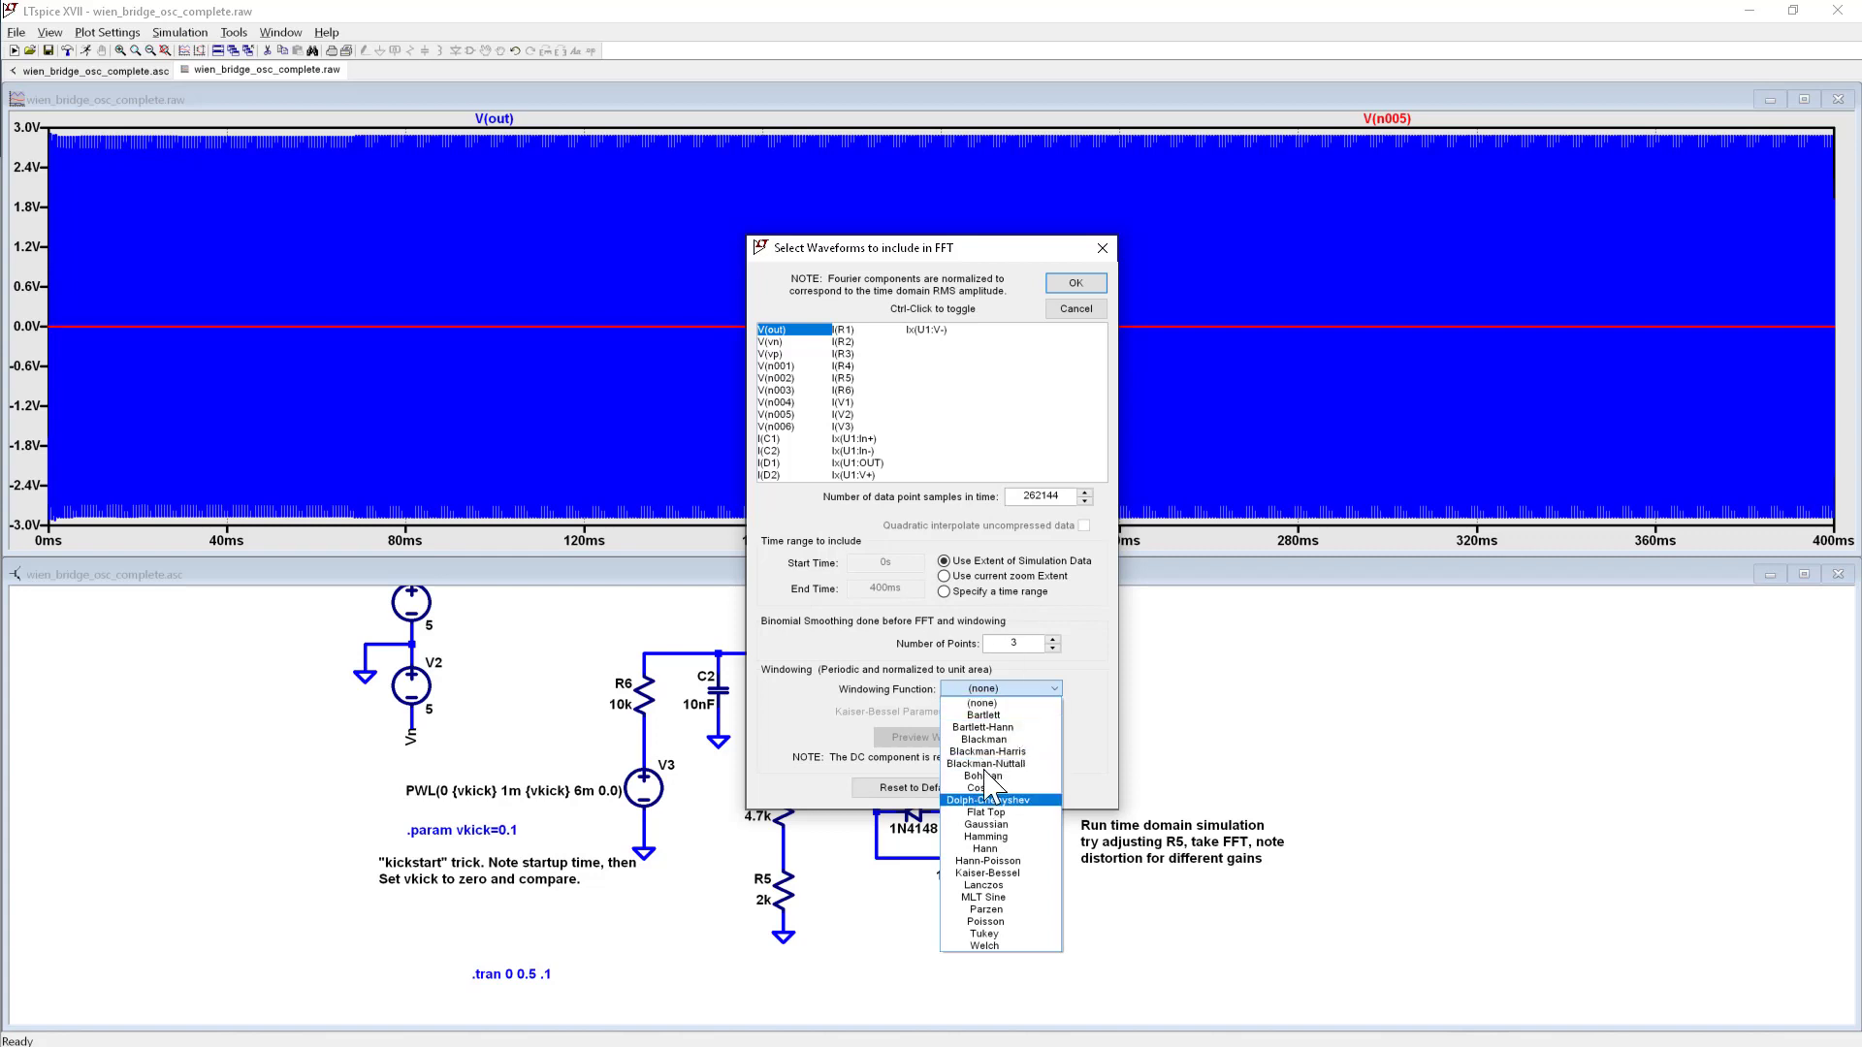
{"action": "left_click", "coordinate": [1004, 753]}
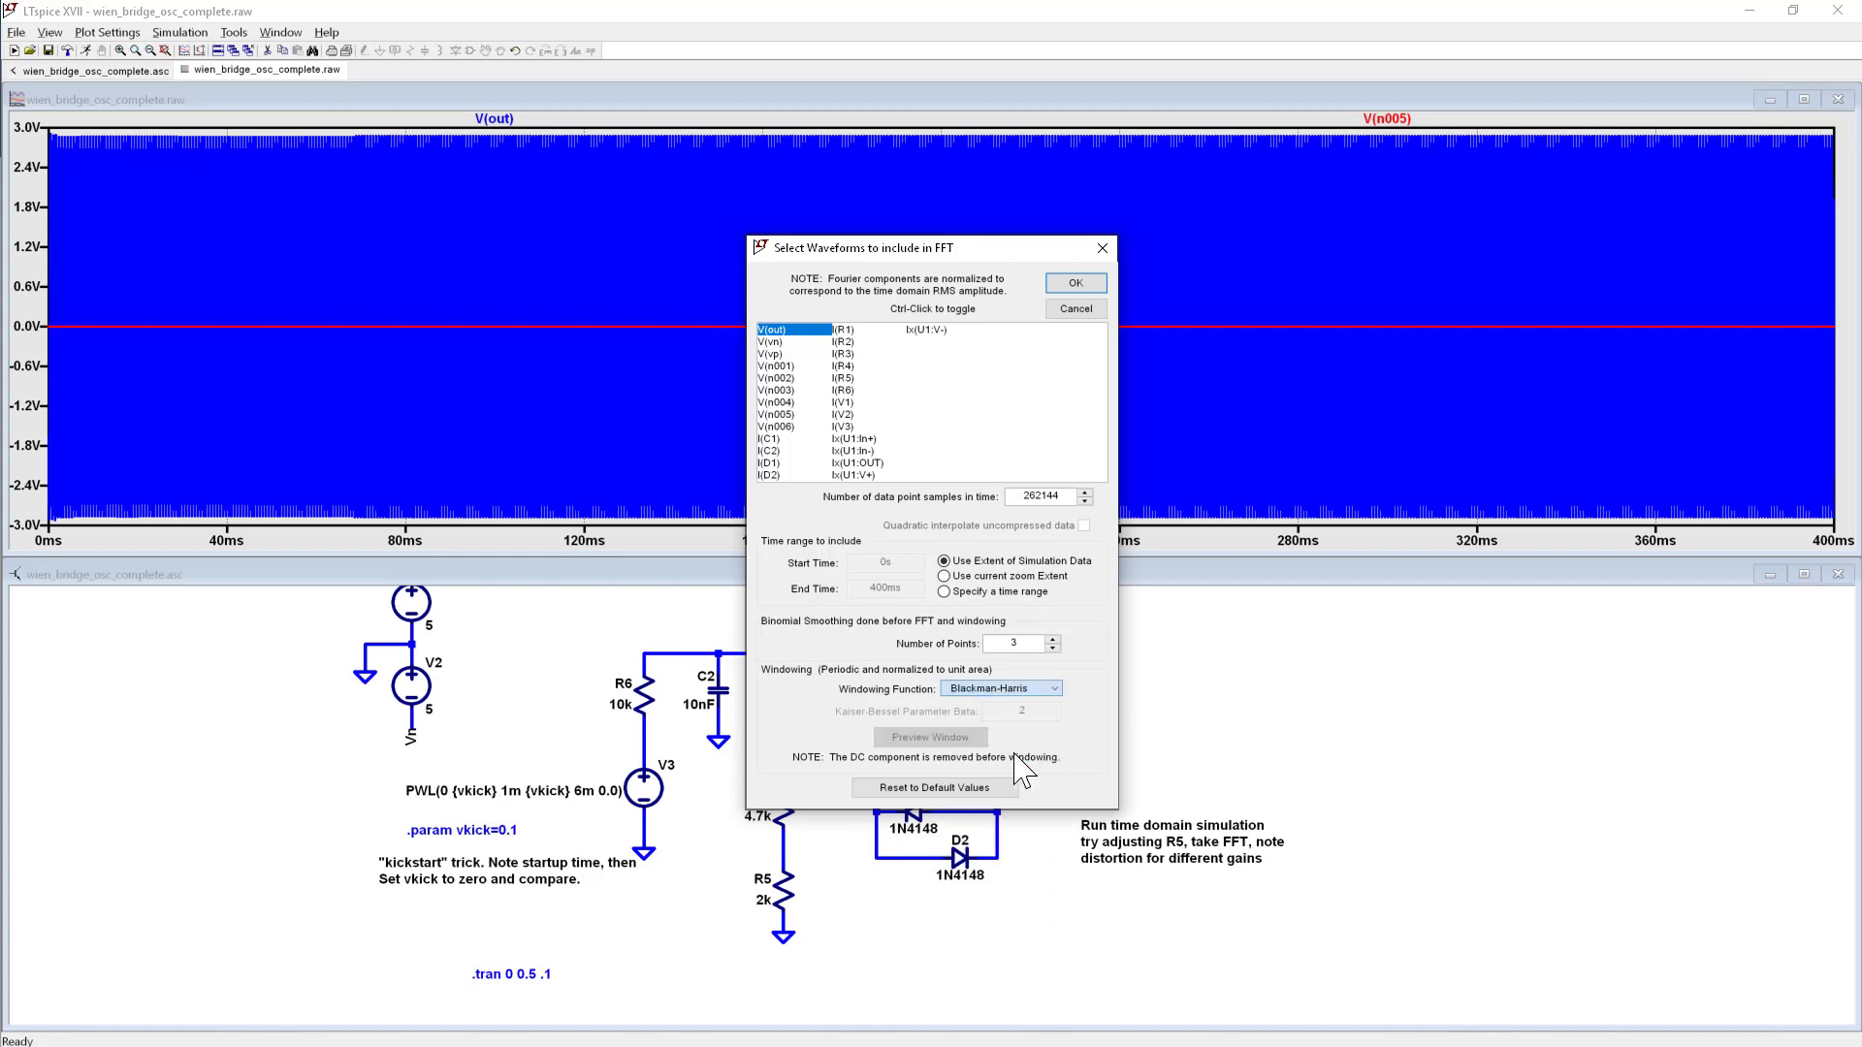
{"action": "left_click", "coordinate": [1076, 284]}
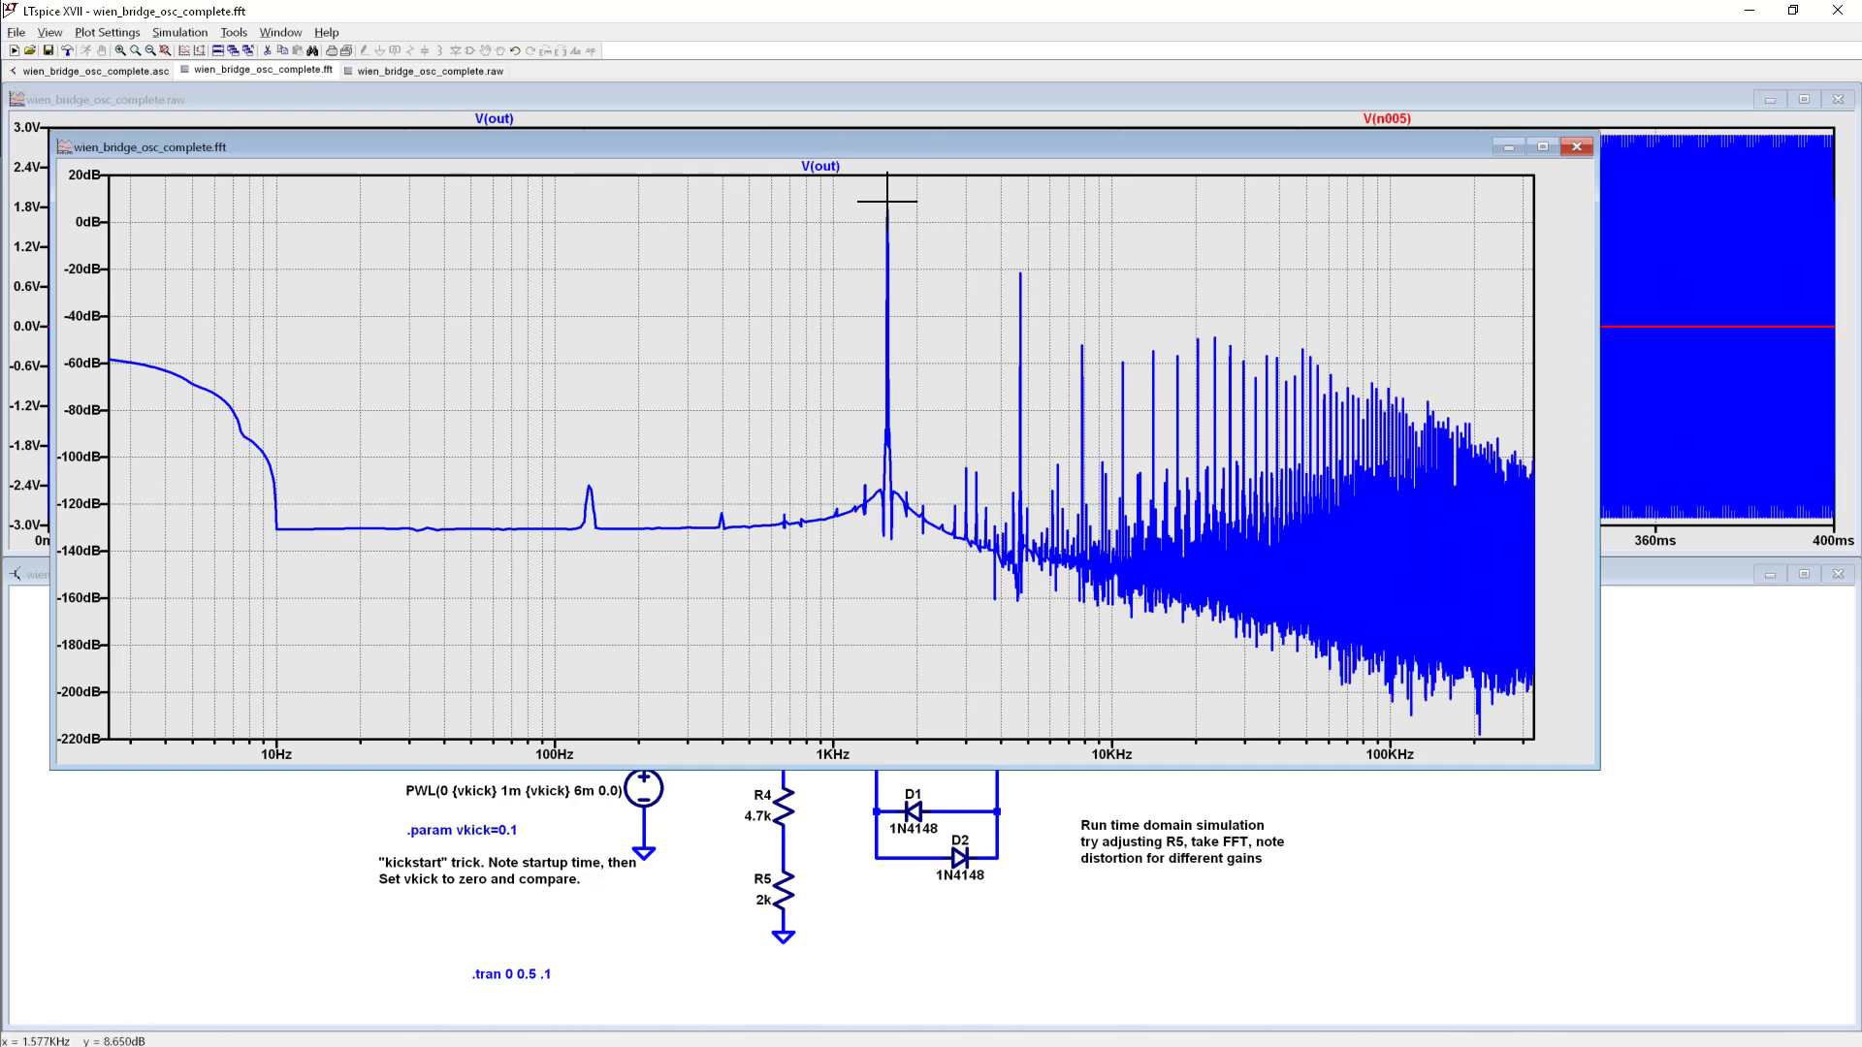
Step: Measure the level differences from the fundamental to the third and fifth harmonics in the V(out) FFT
{"action": "left_click_drag", "start_coordinate": [878, 200], "coordinate": [1110, 365]}
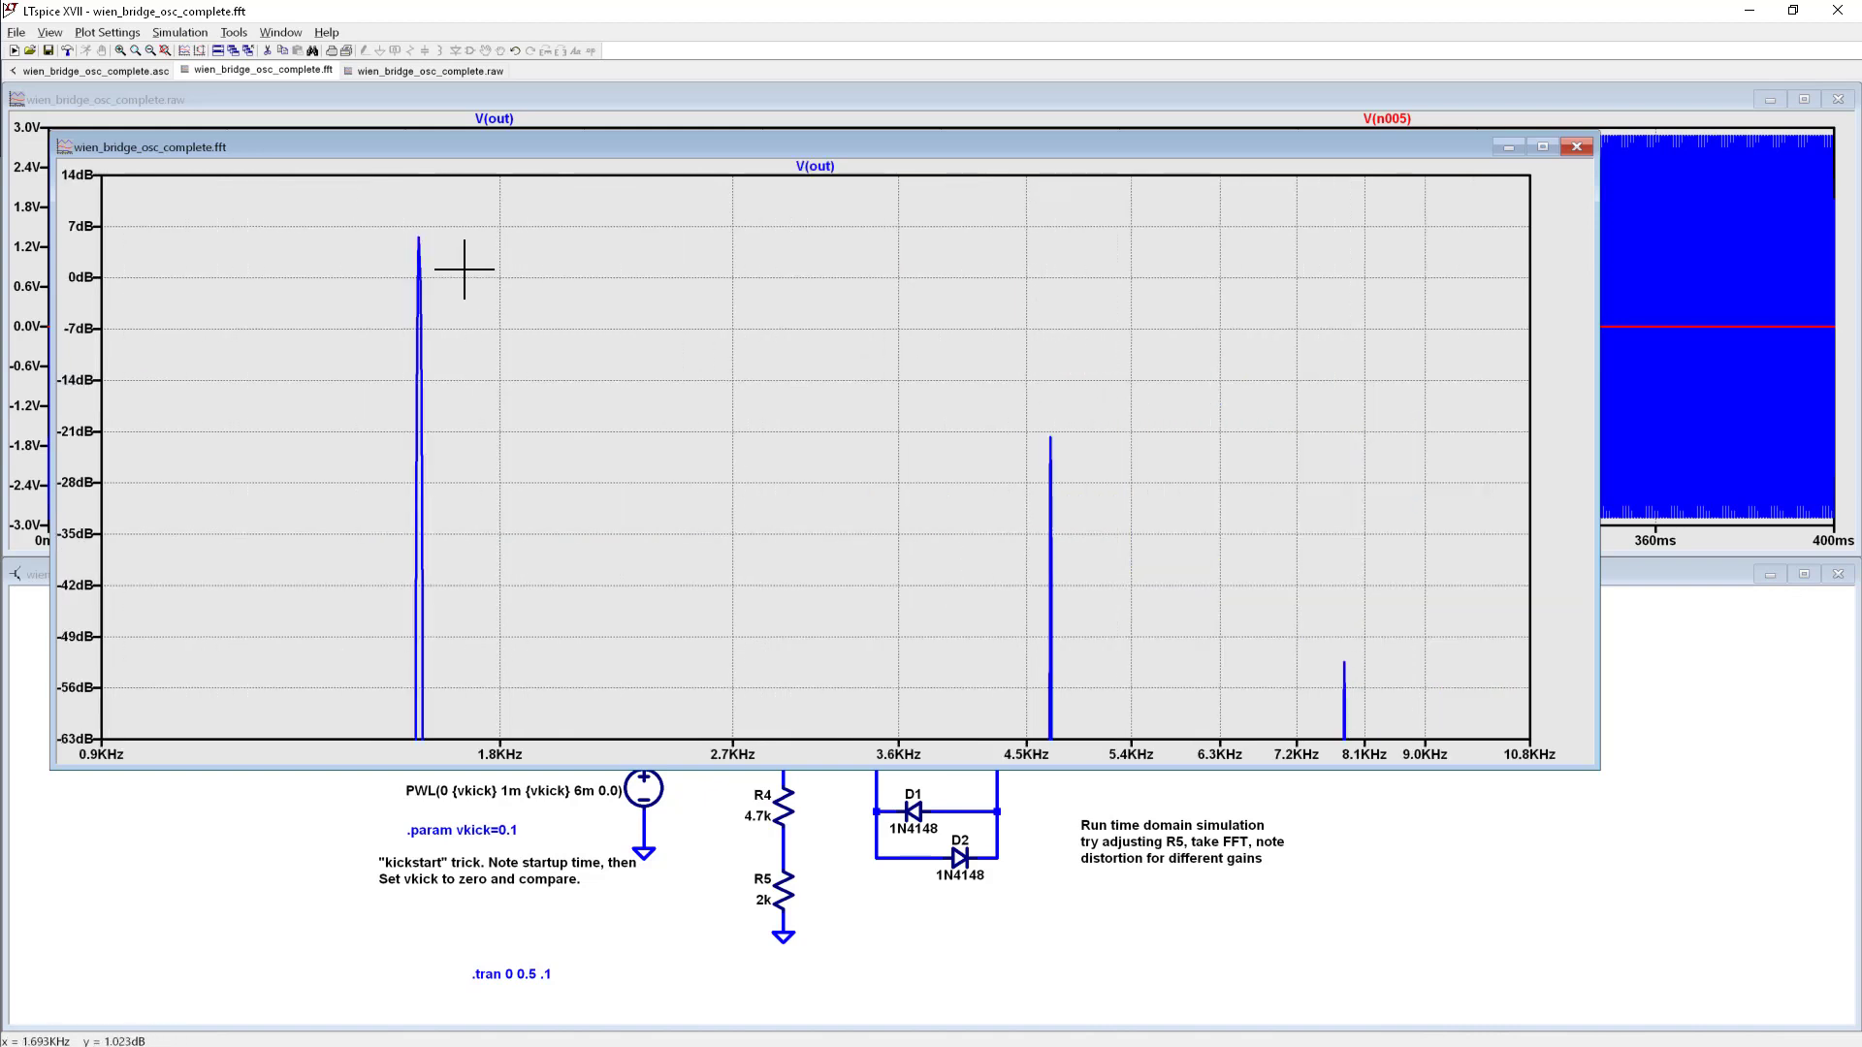
{"action": "left_click_drag", "start_coordinate": [420, 236], "coordinate": [1071, 436]}
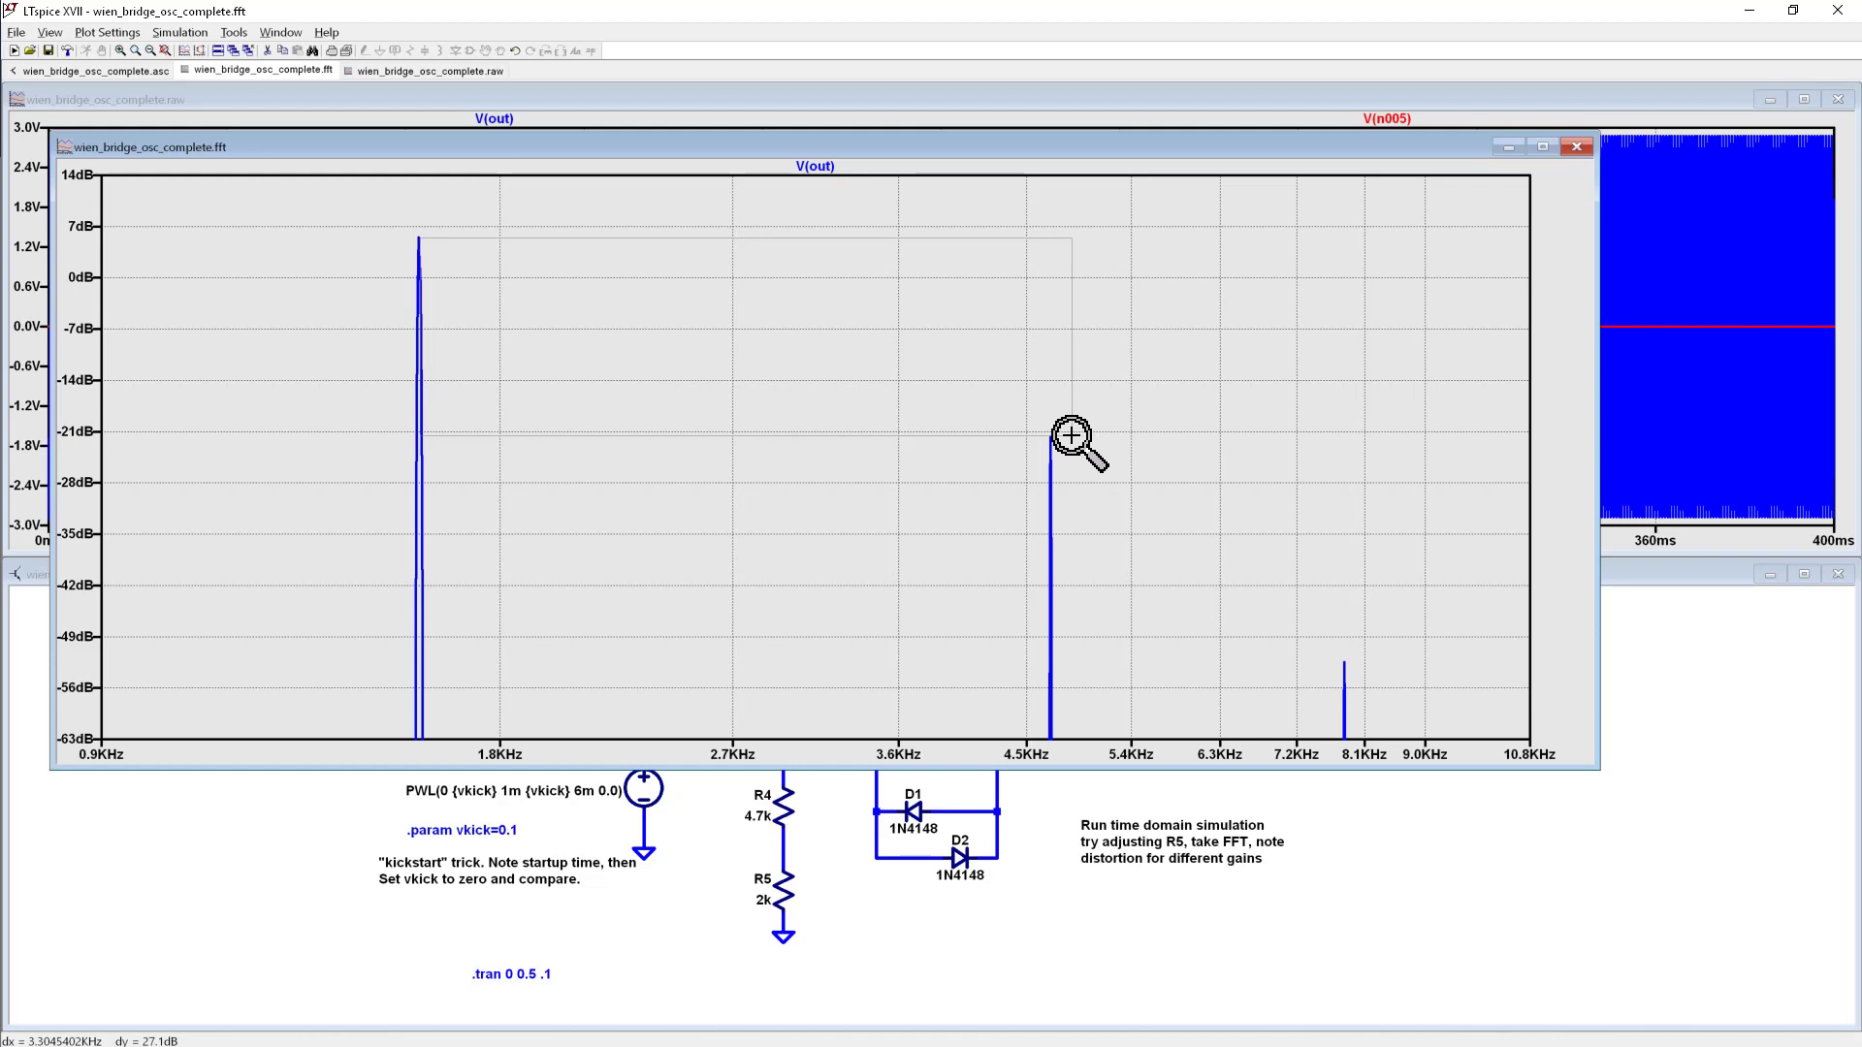
{"action": "left_click_drag", "start_coordinate": [1072, 437], "coordinate": [1395, 662]}
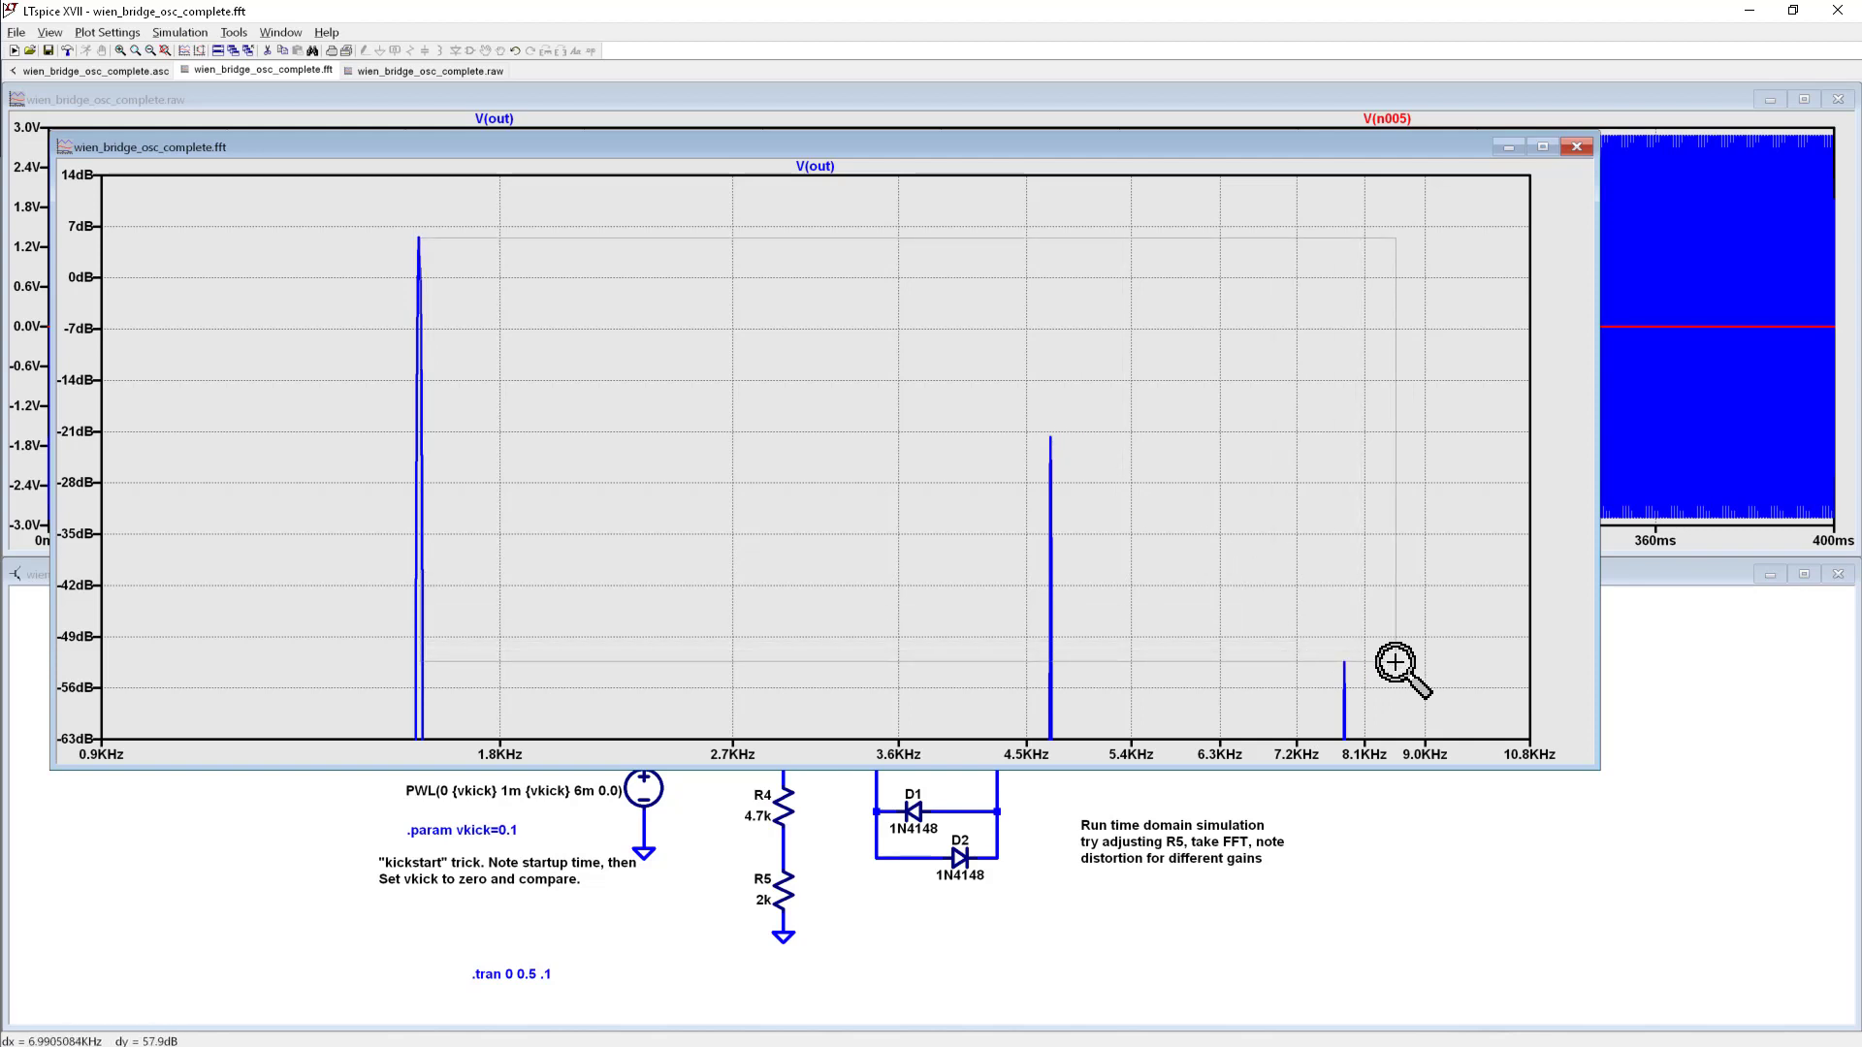
{"action": "left_click_drag", "start_coordinate": [1396, 662], "coordinate": [1395, 662]}
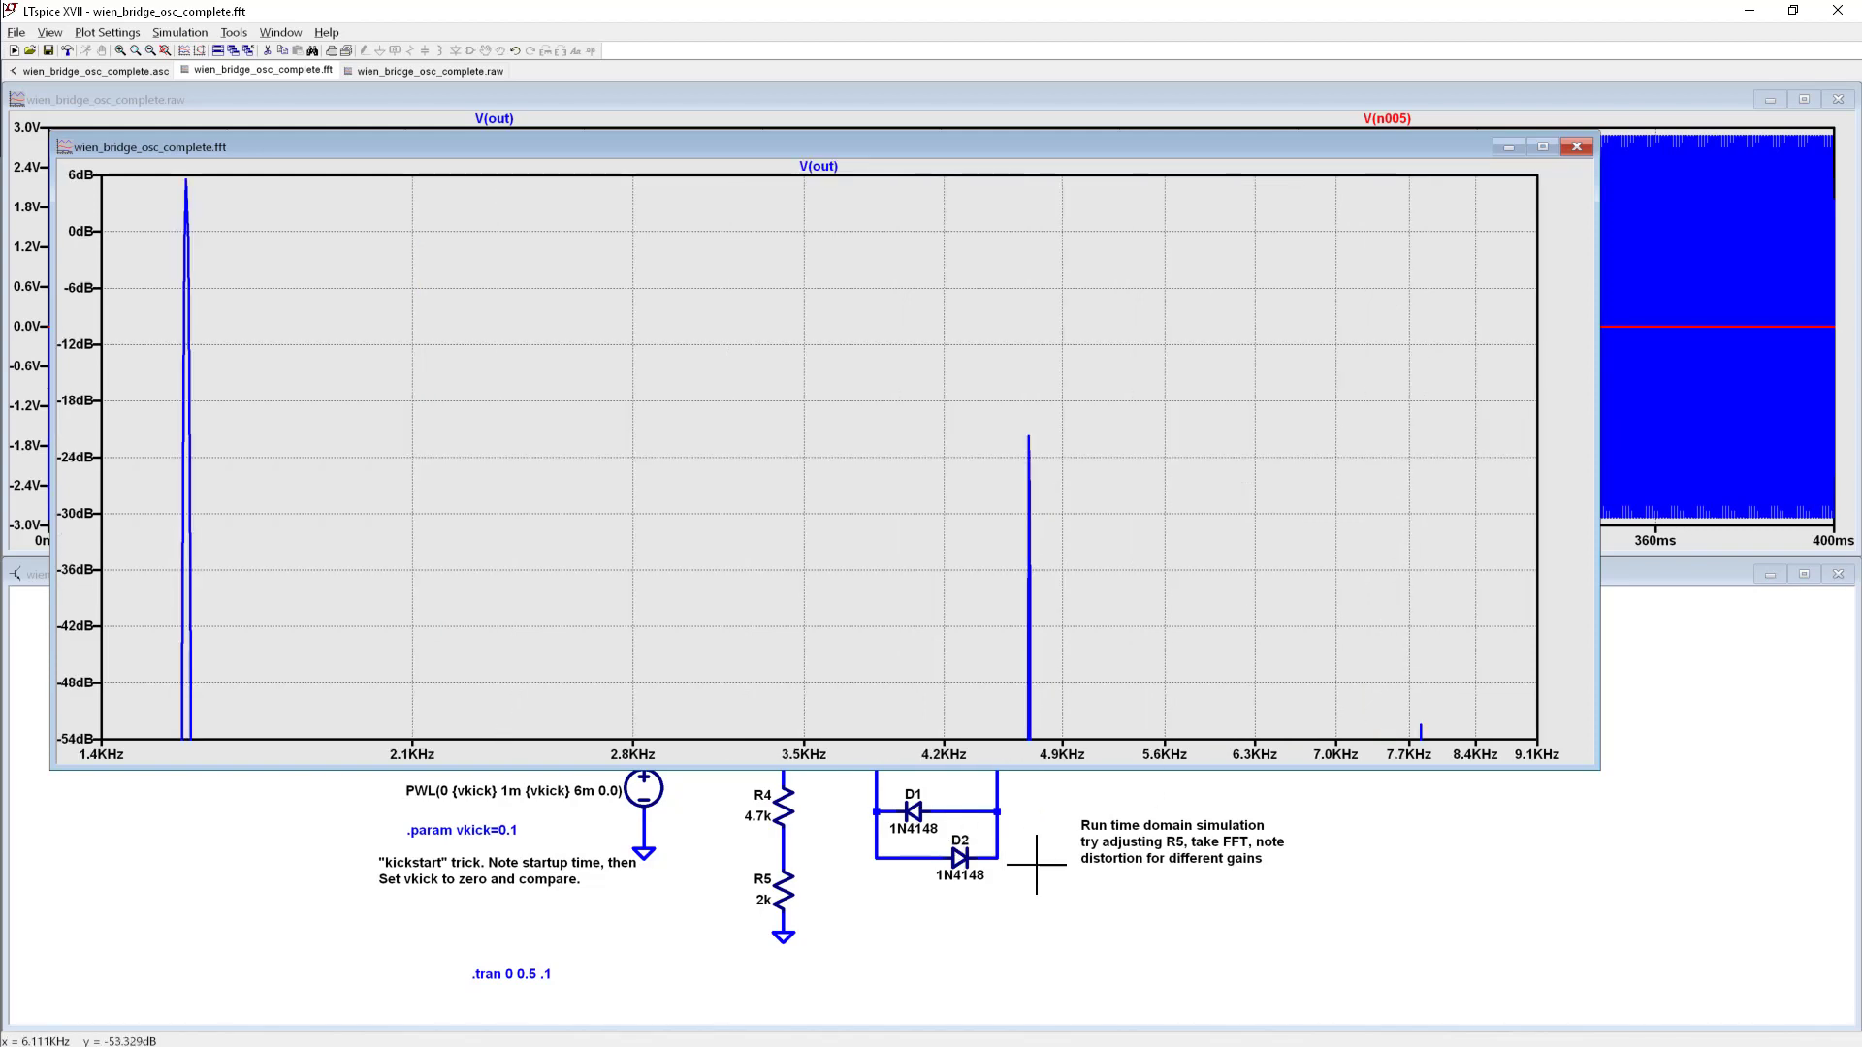
Step: Set resistor R2 to 3k and rerun the transient simulation
{"action": "left_click", "coordinate": [1257, 826]}
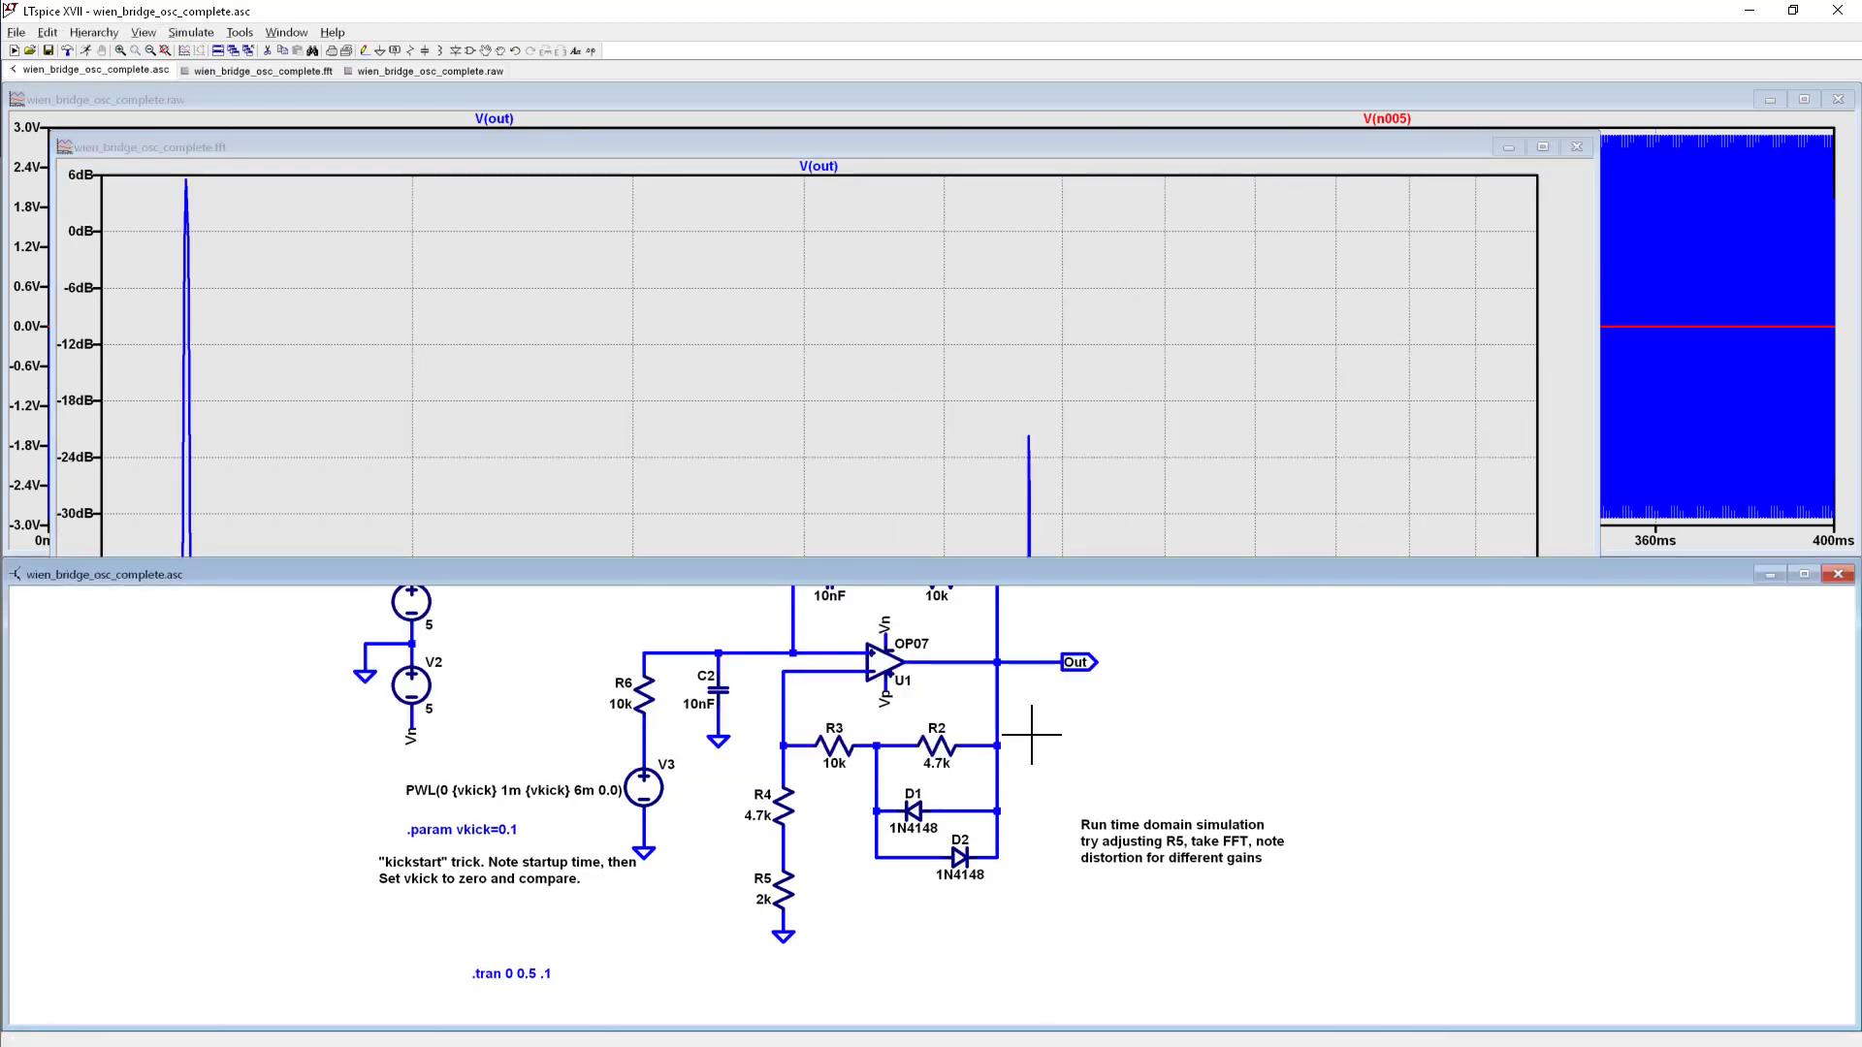
{"action": "right_click", "coordinate": [937, 745]}
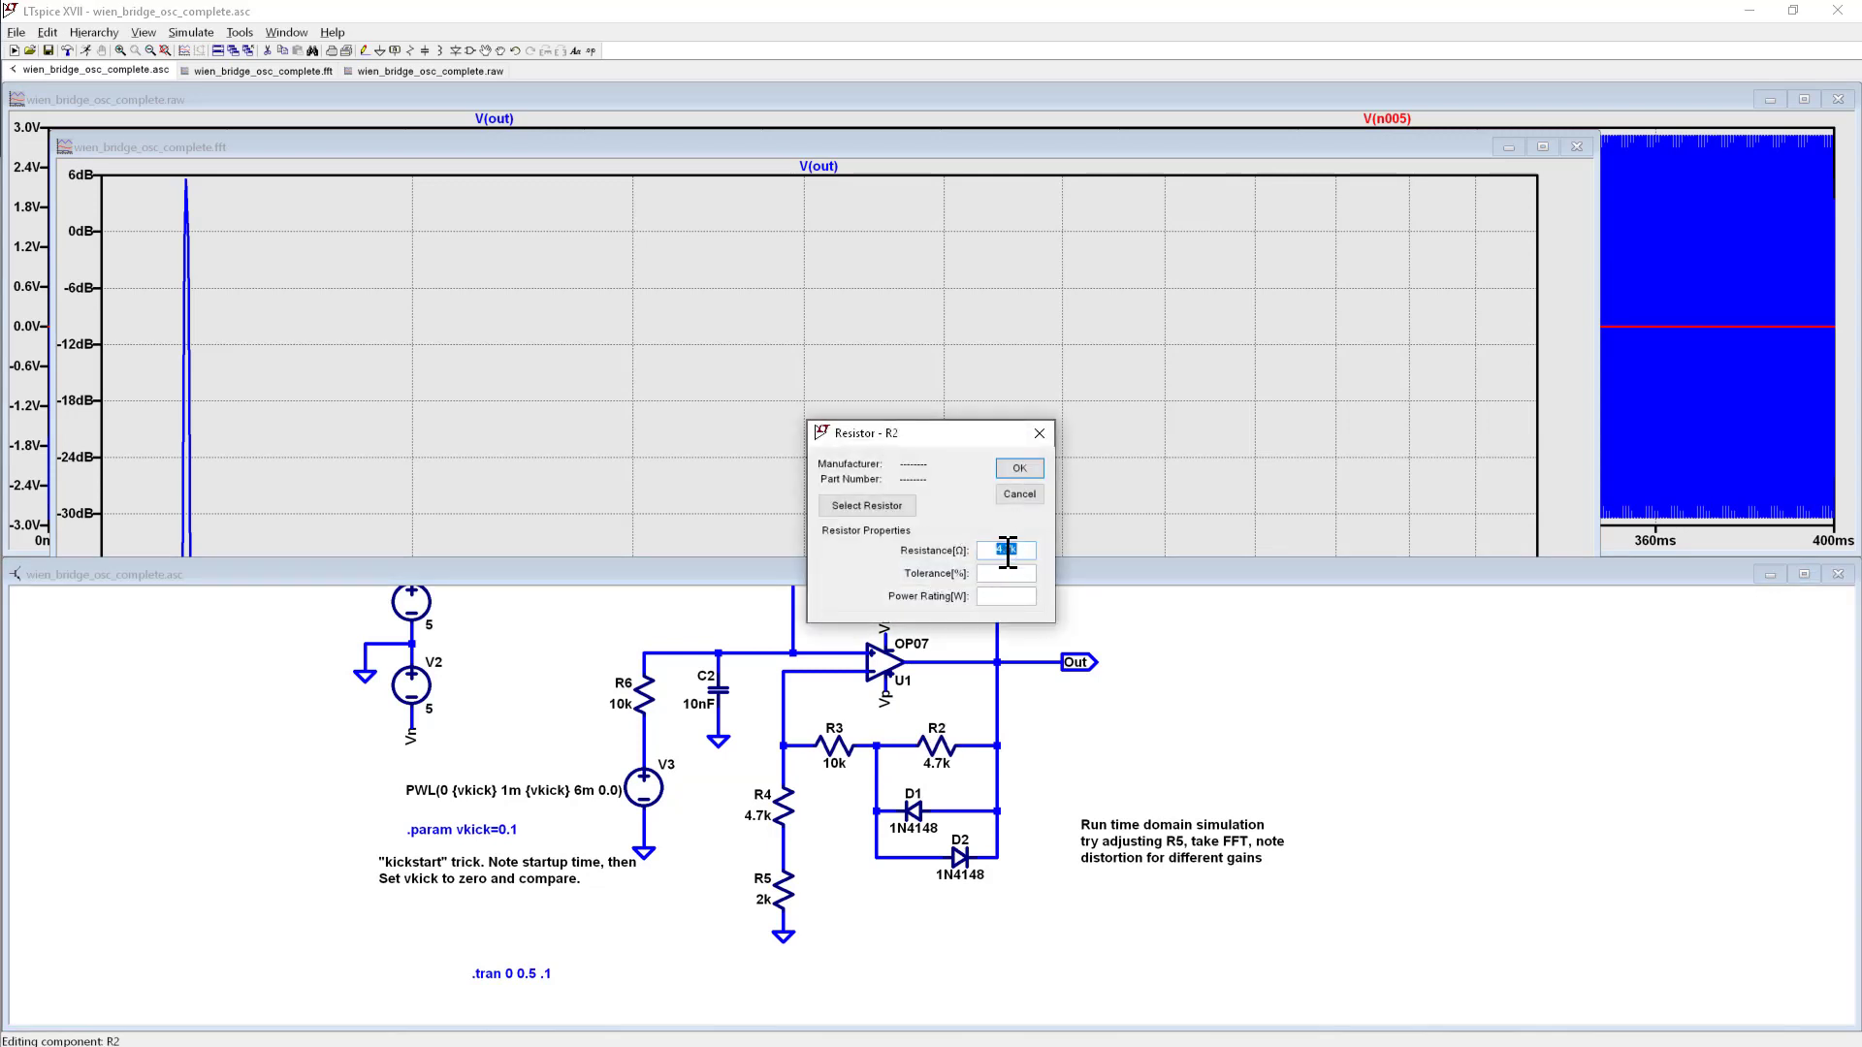
{"action": "left_click", "coordinate": [1005, 550]}
{"action": "type", "text": "3k"}
{"action": "left_click", "coordinate": [1019, 468]}
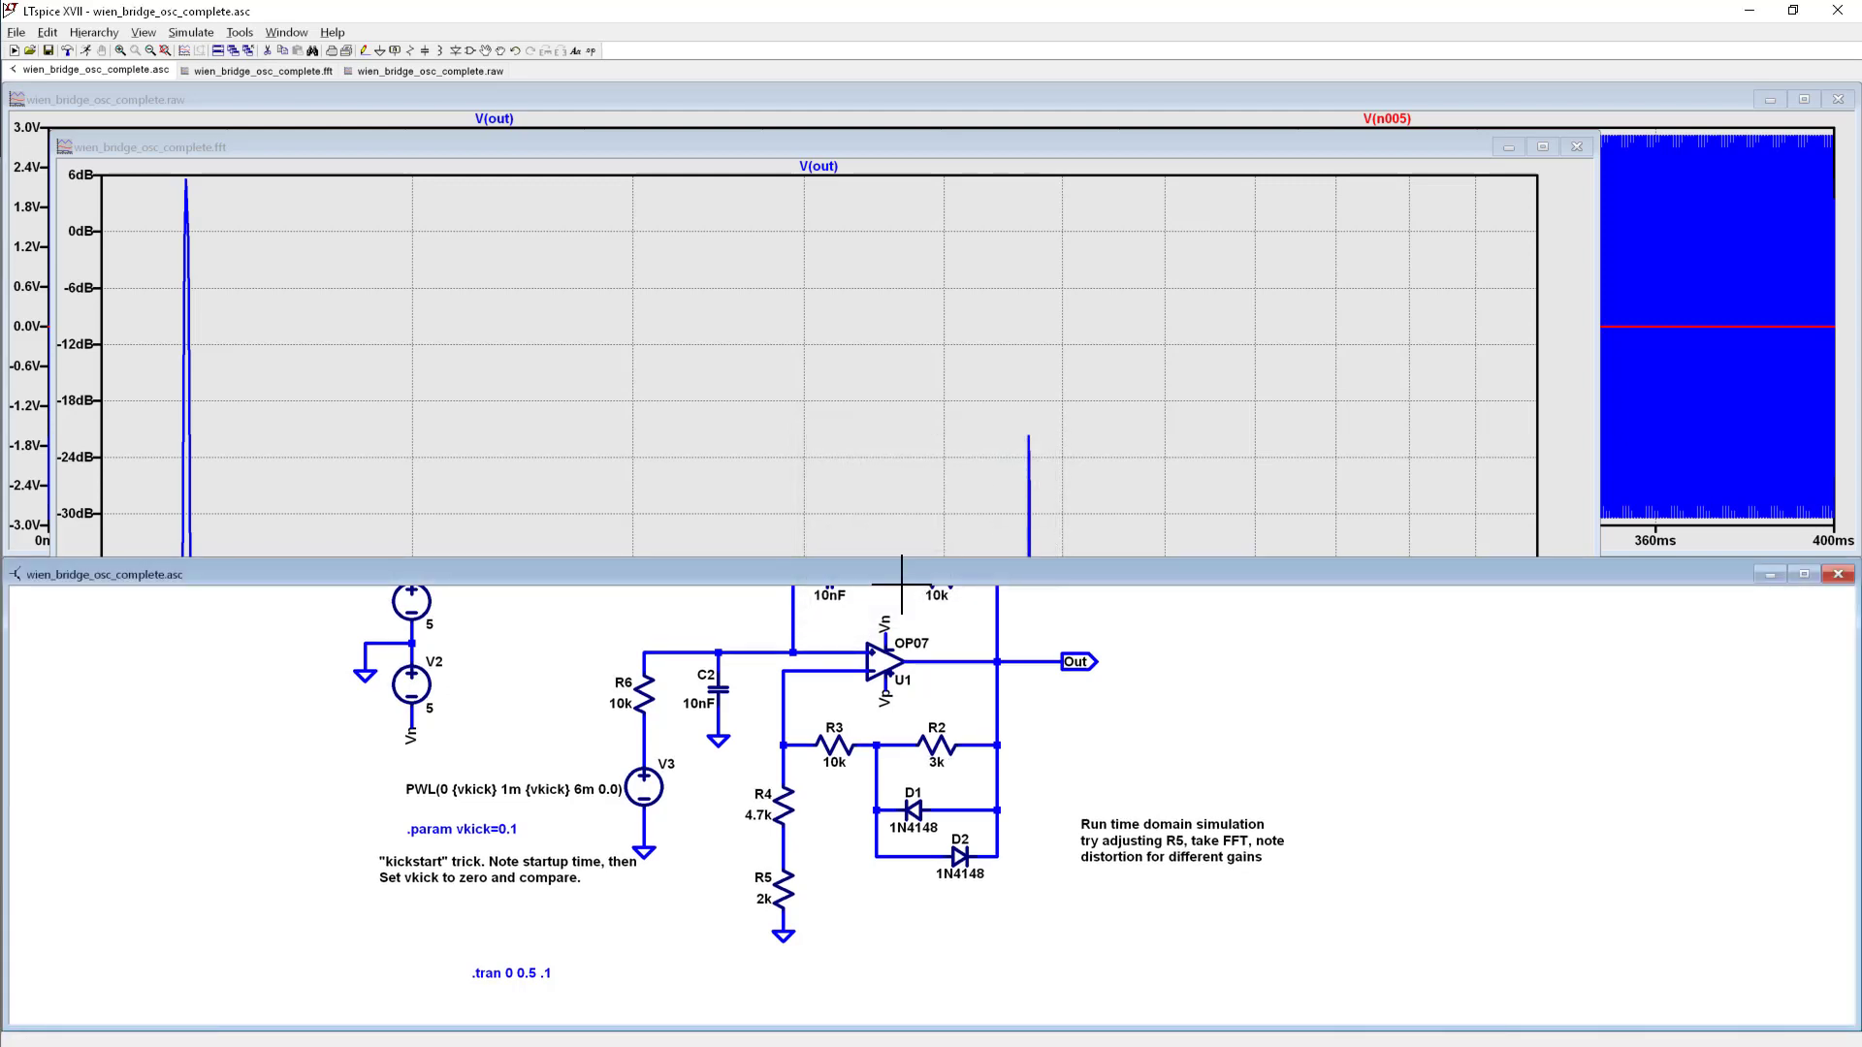
{"action": "left_click", "coordinate": [1508, 148]}
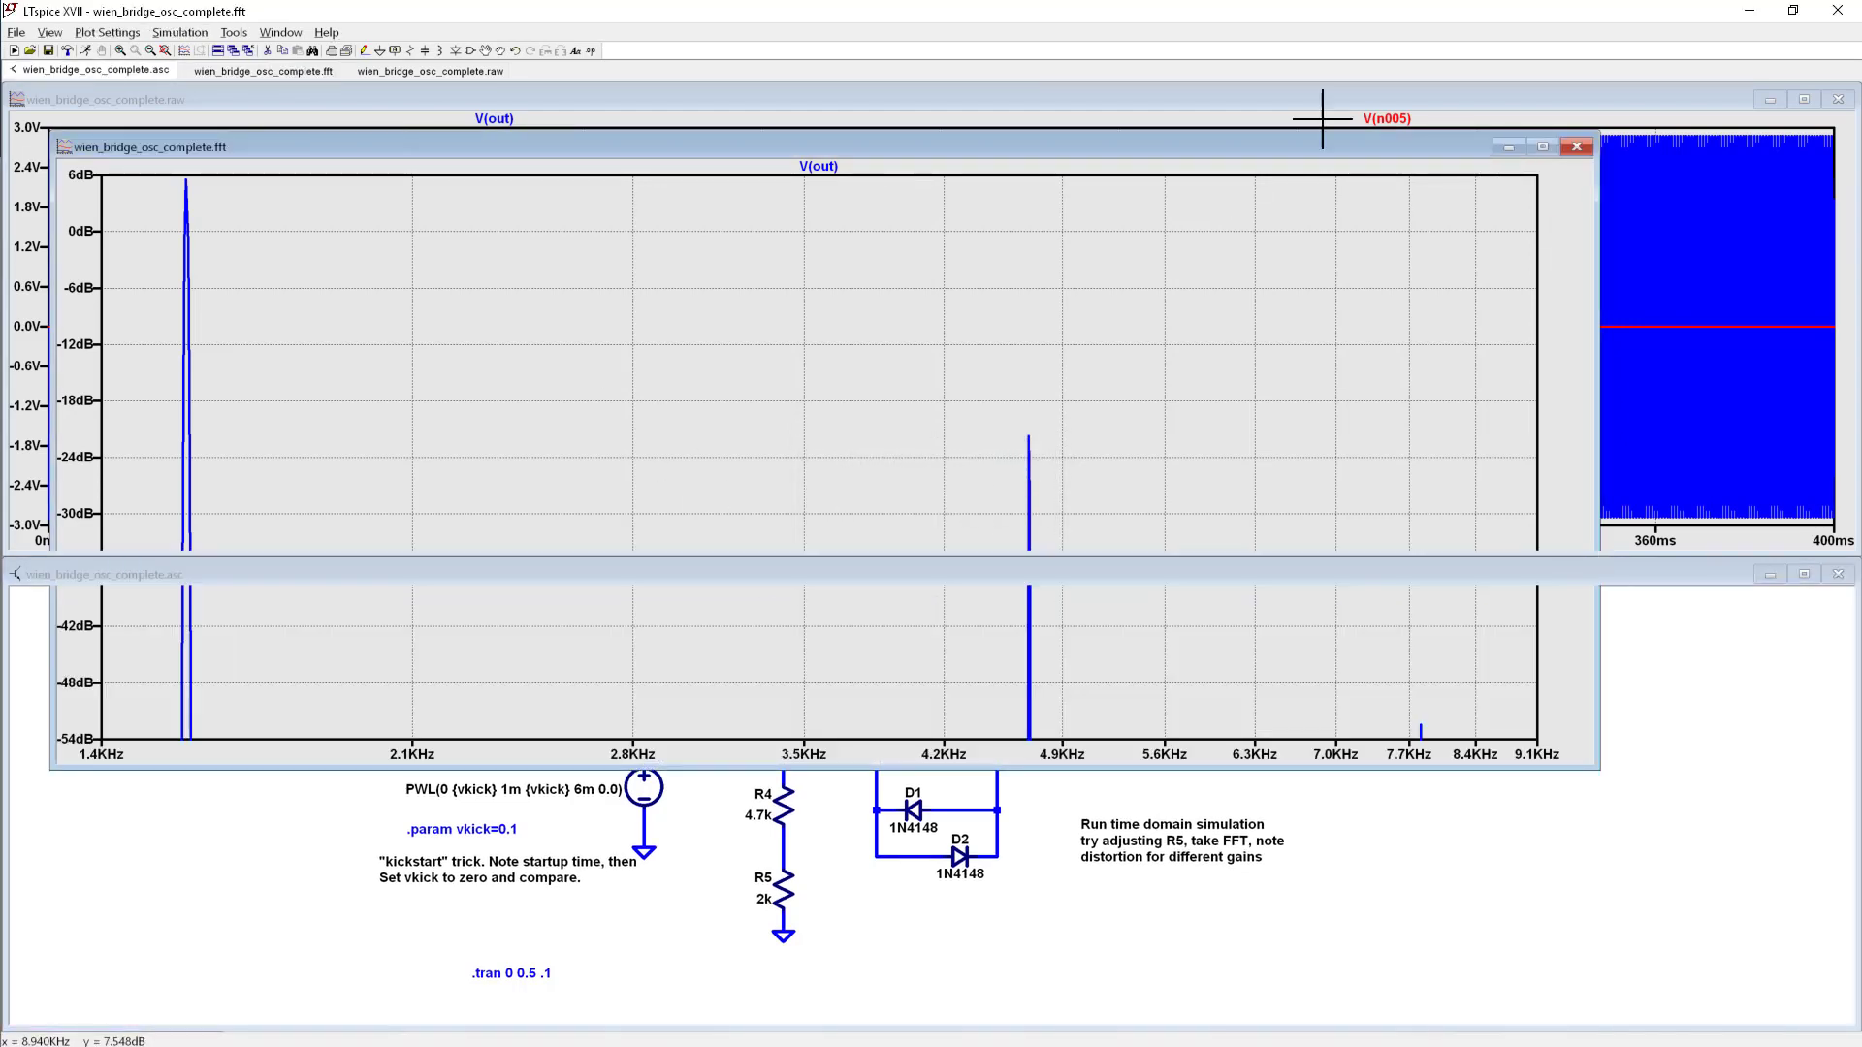
{"action": "left_click", "coordinate": [86, 51]}
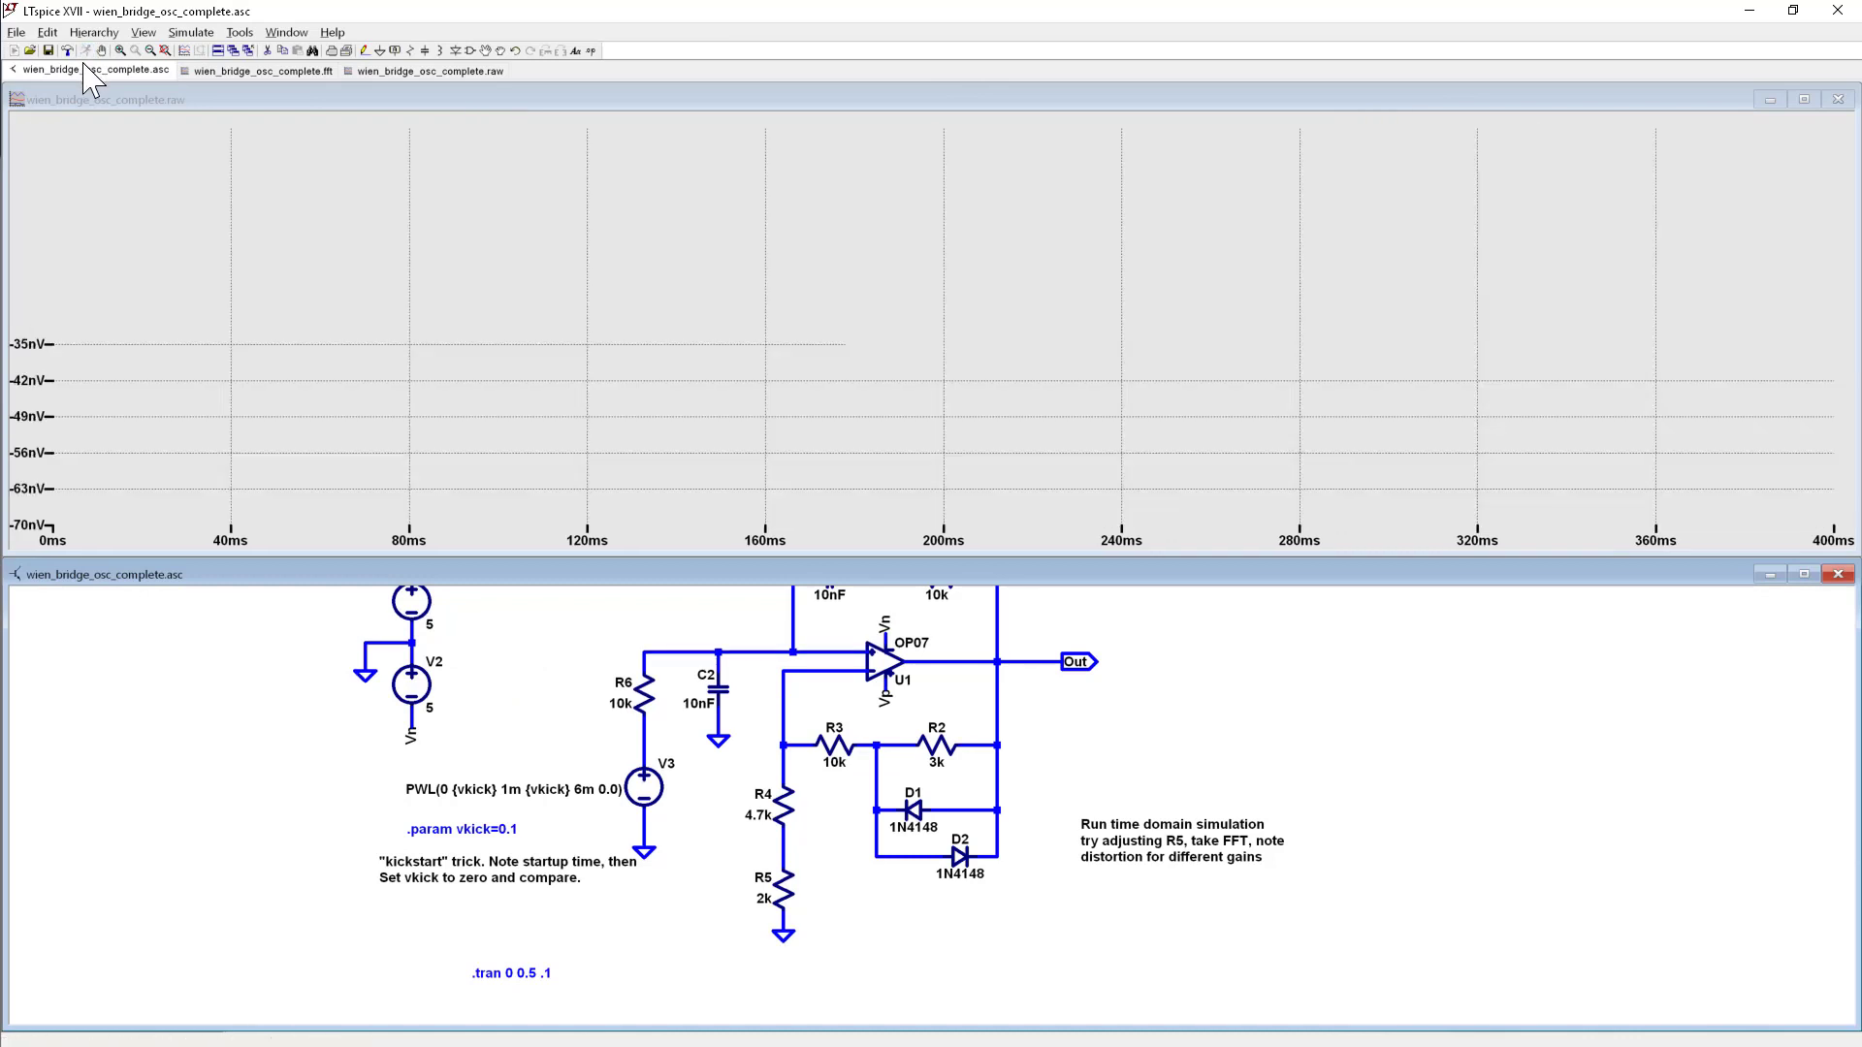
Step: Set resistor R2 to 10k, rerun the transient simulation, and inspect the individual cycles of V(out) between about 155 ms and 210 ms
{"action": "right_click", "coordinate": [945, 737]}
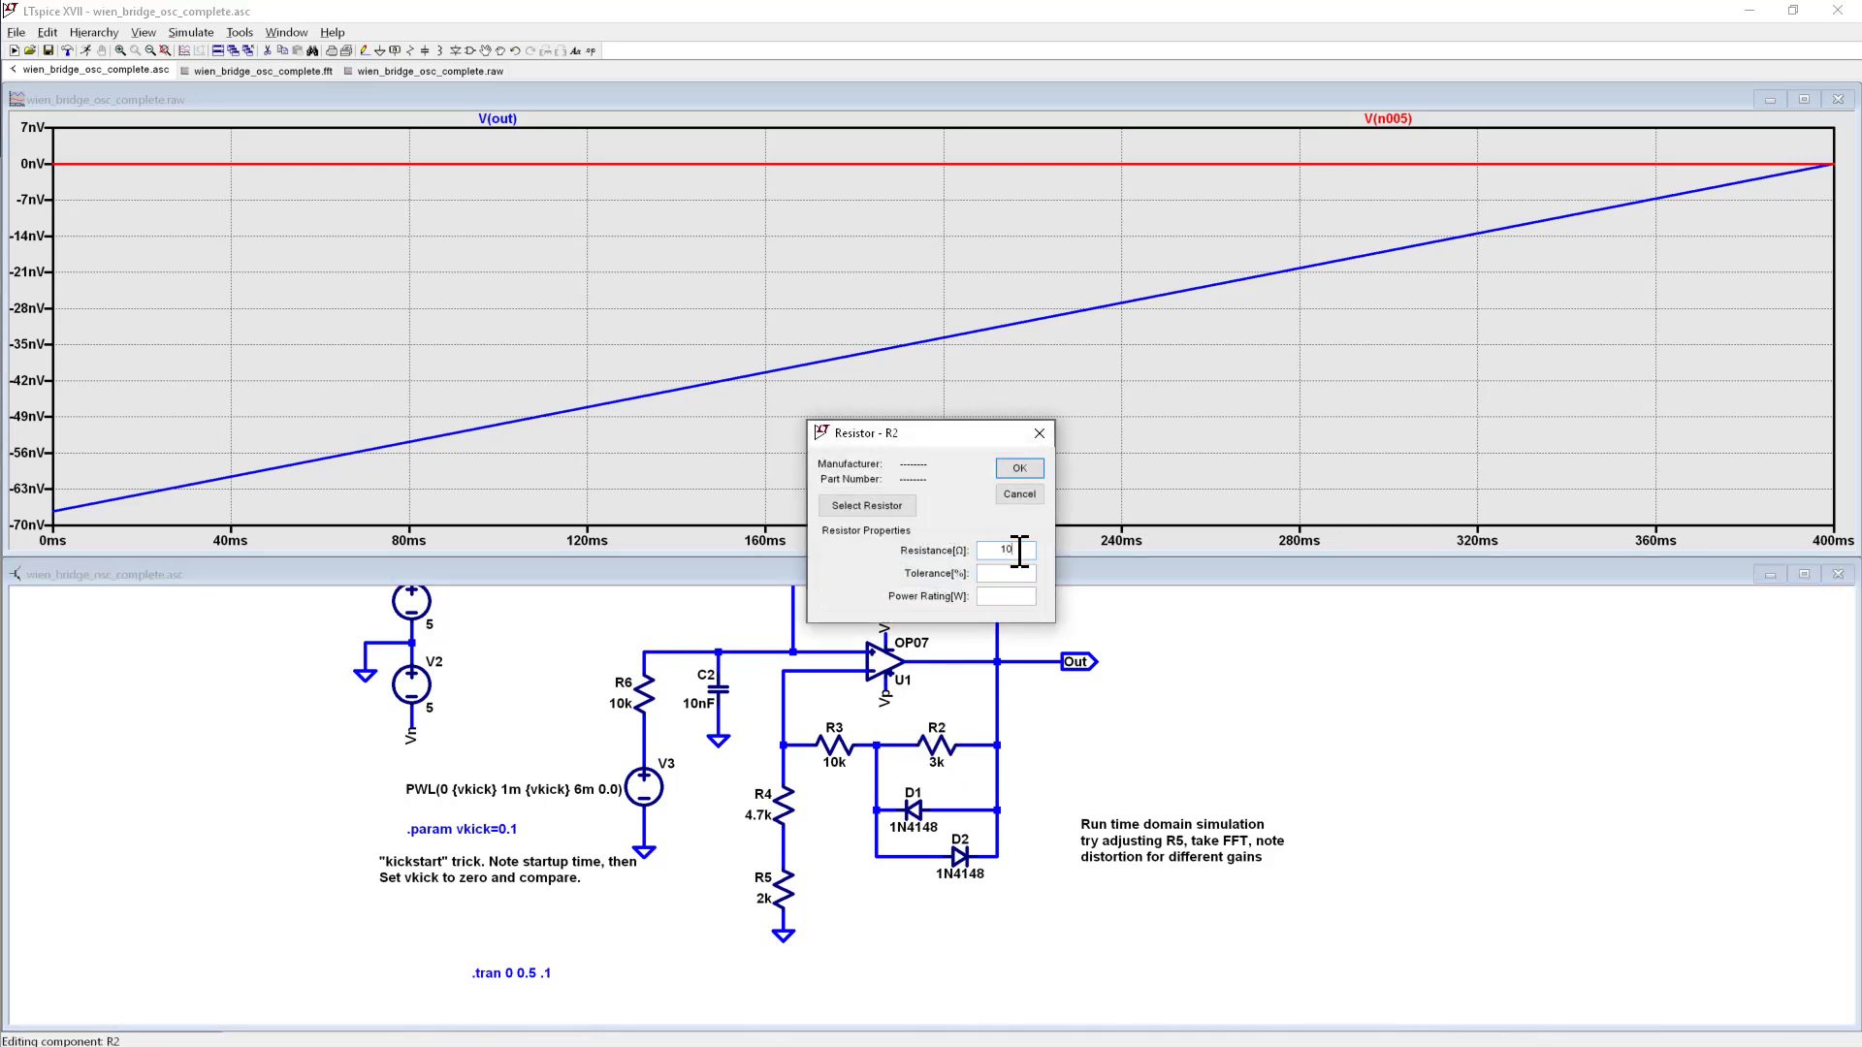
{"action": "key", "text": "Return"}
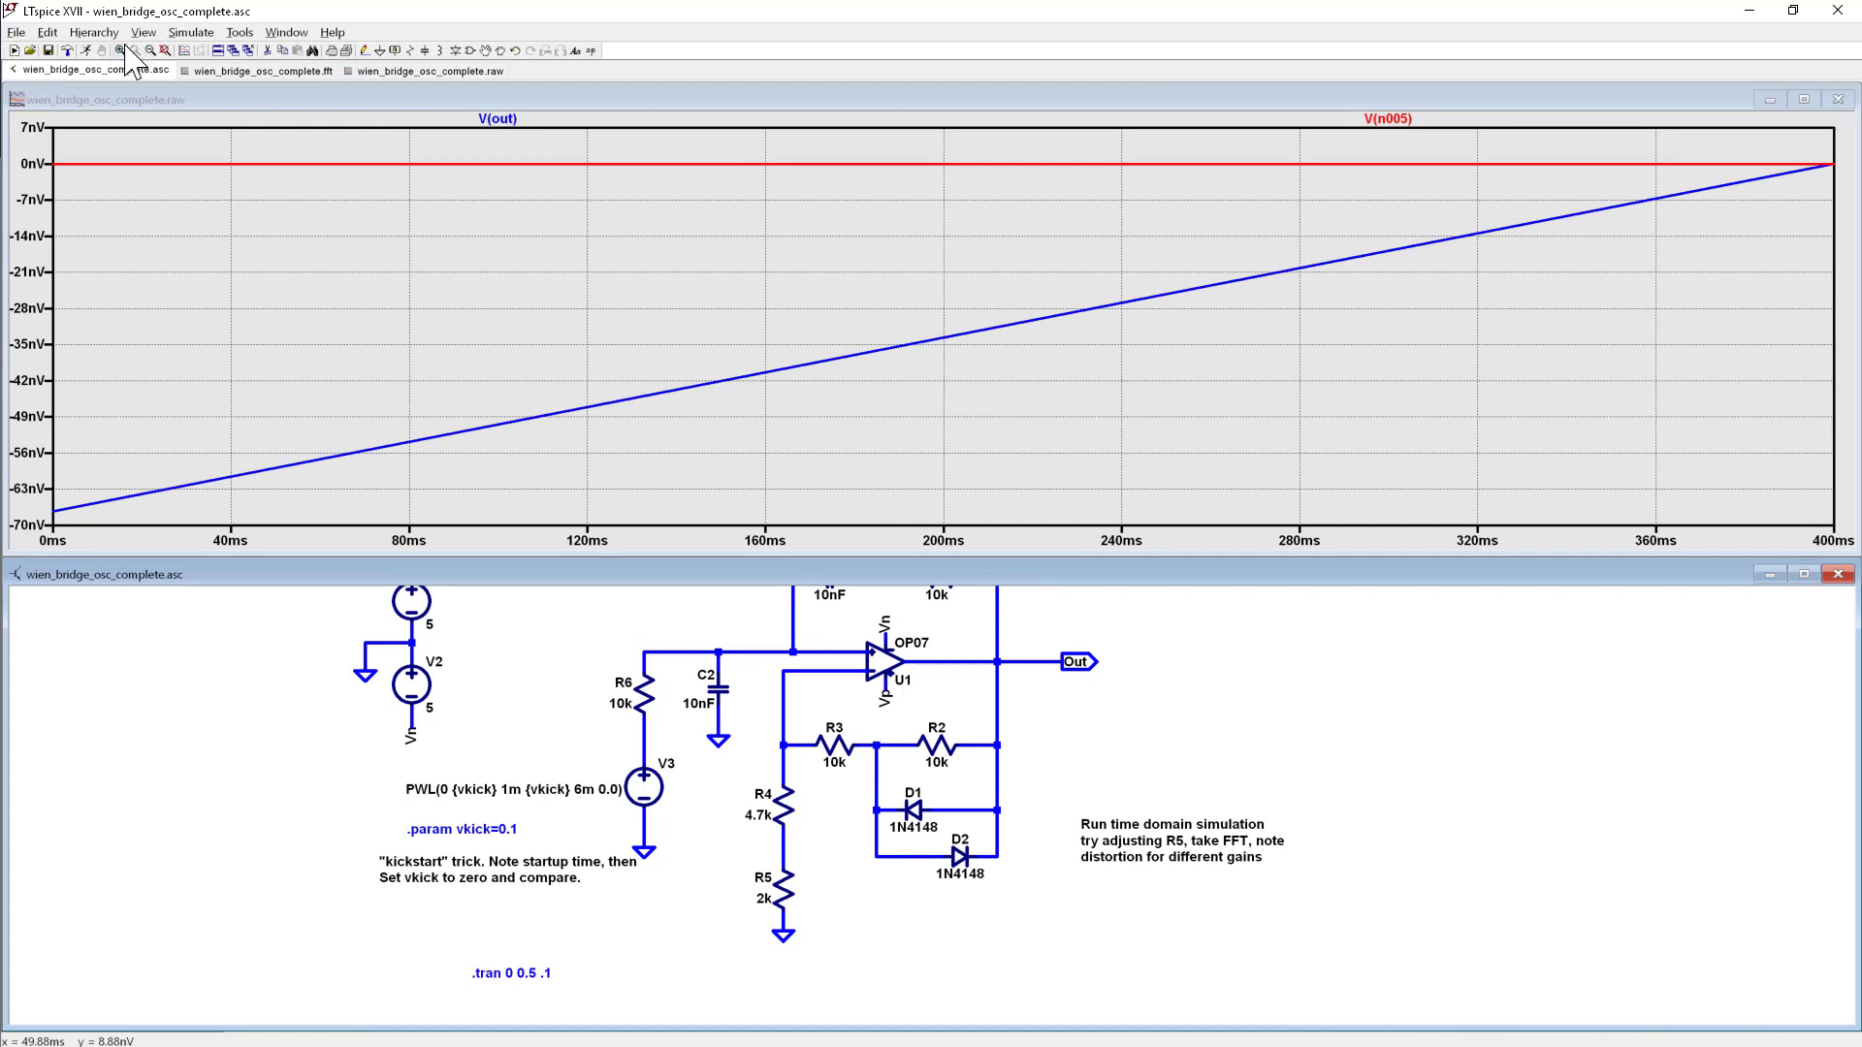
{"action": "left_click", "coordinate": [86, 50]}
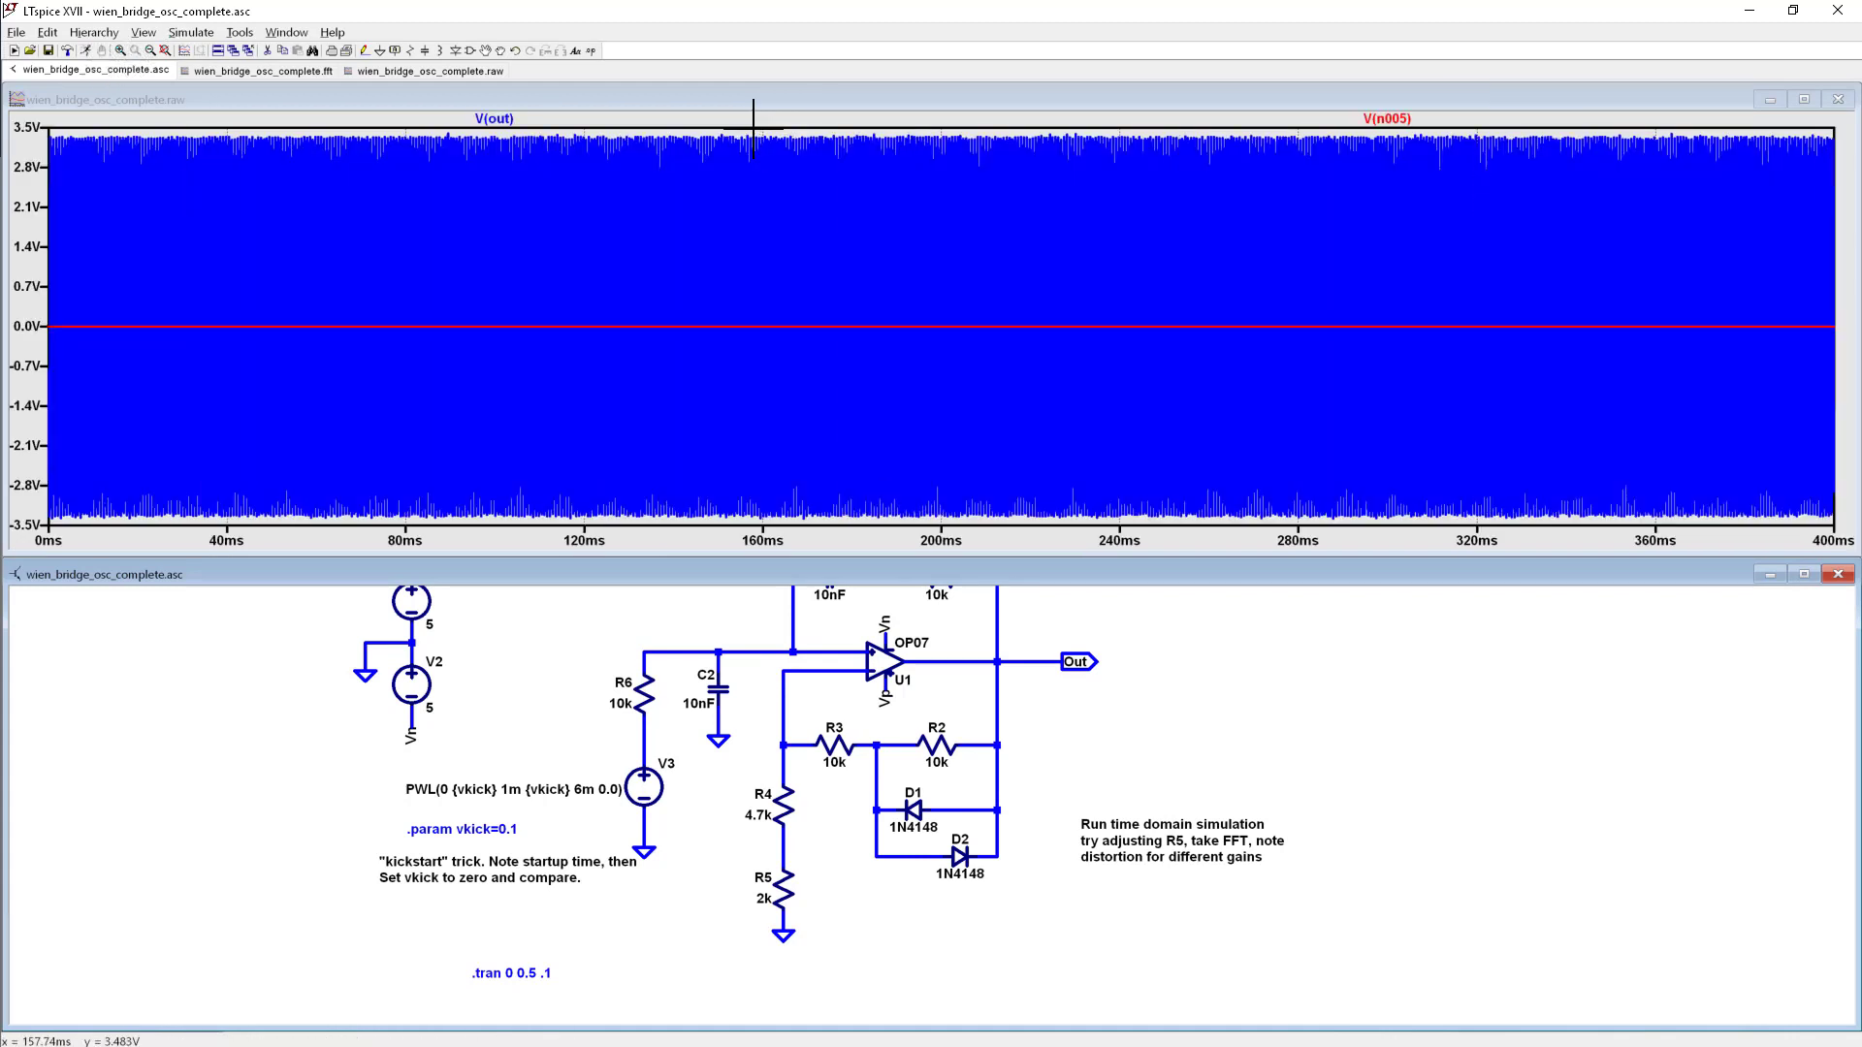
{"action": "left_click_drag", "start_coordinate": [752, 133], "coordinate": [979, 520]}
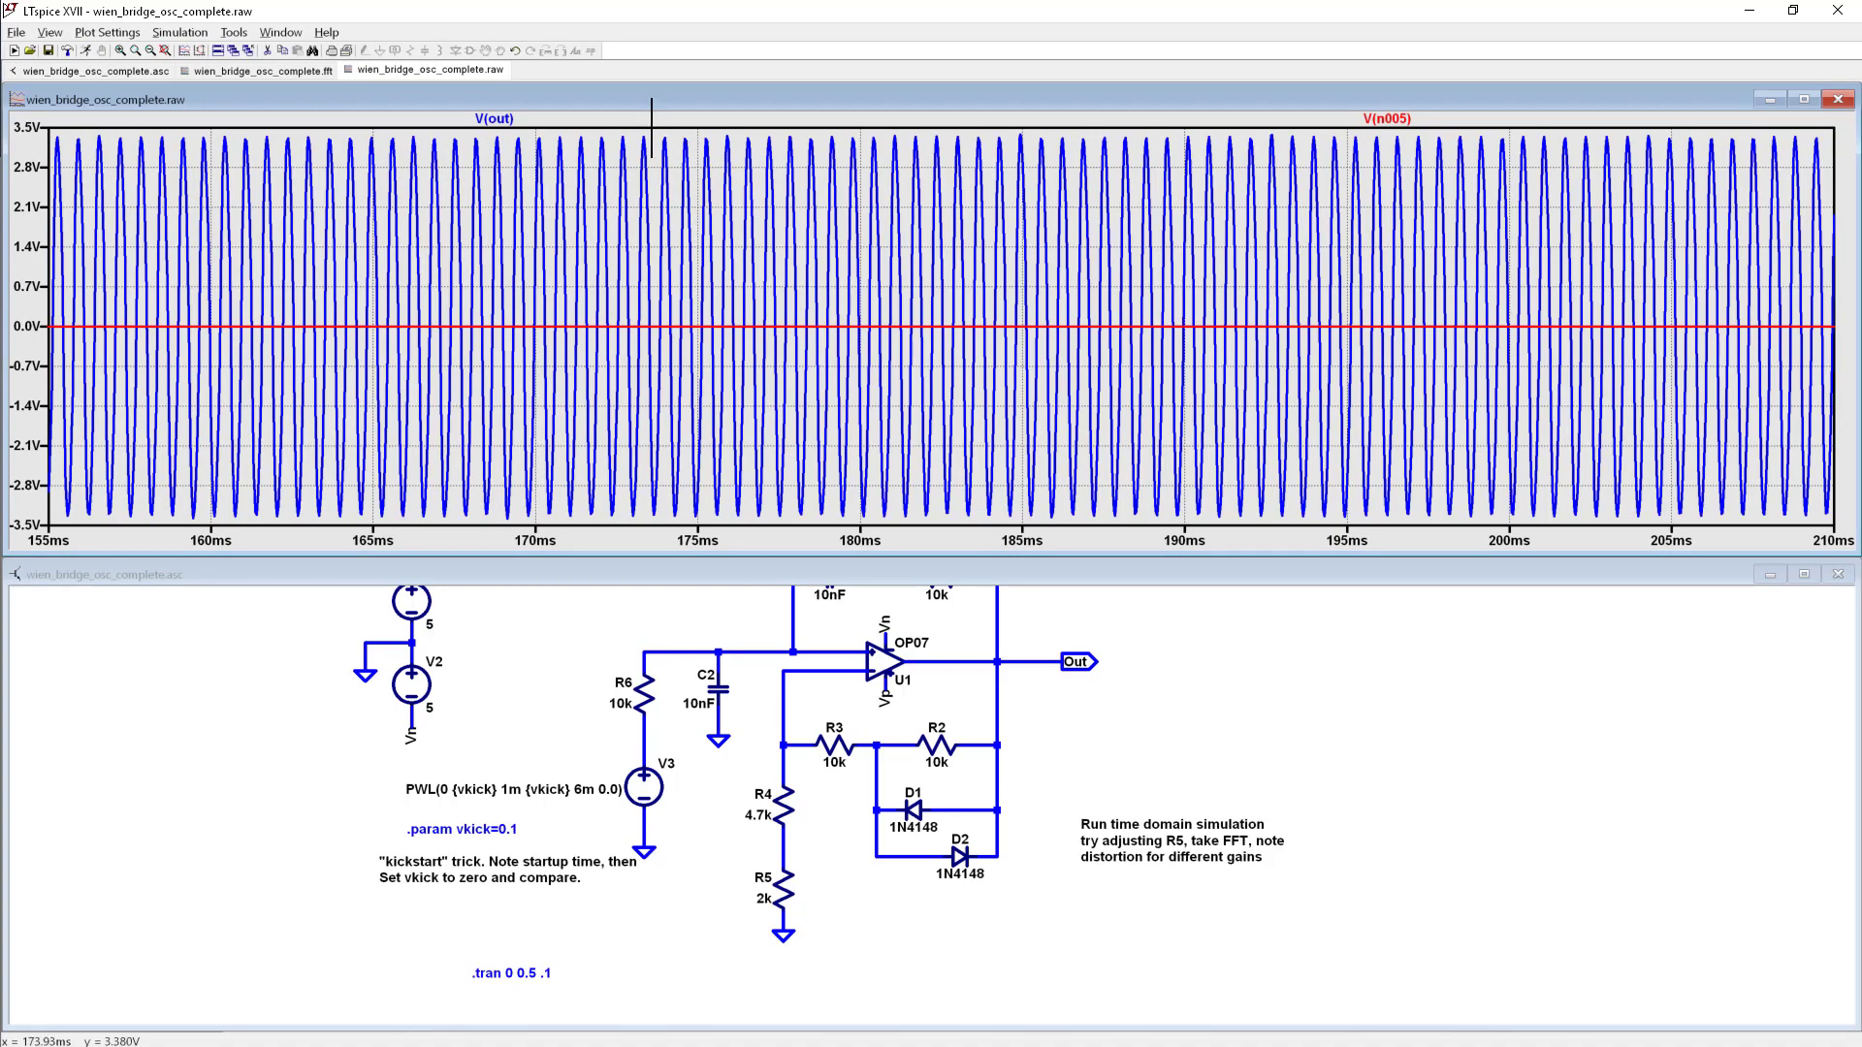
{"action": "right_click", "coordinate": [1401, 277]}
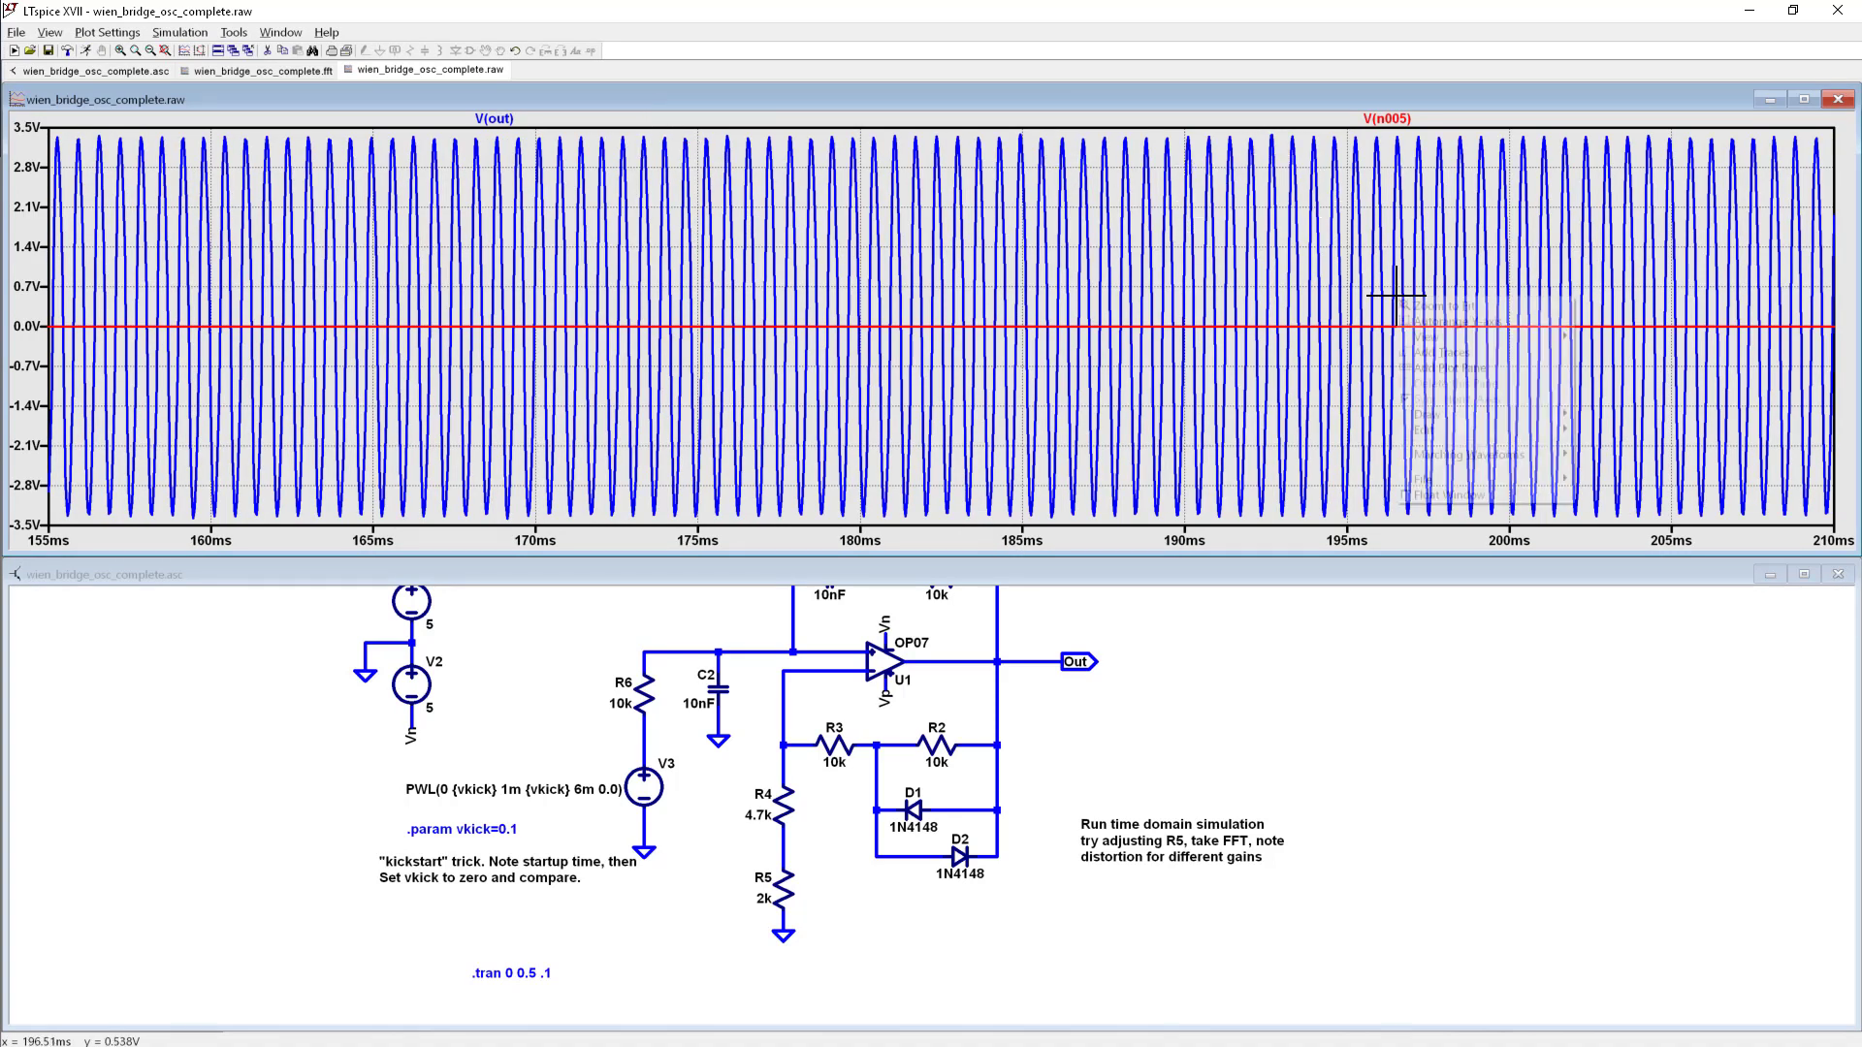
{"action": "left_click", "coordinate": [1421, 305]}
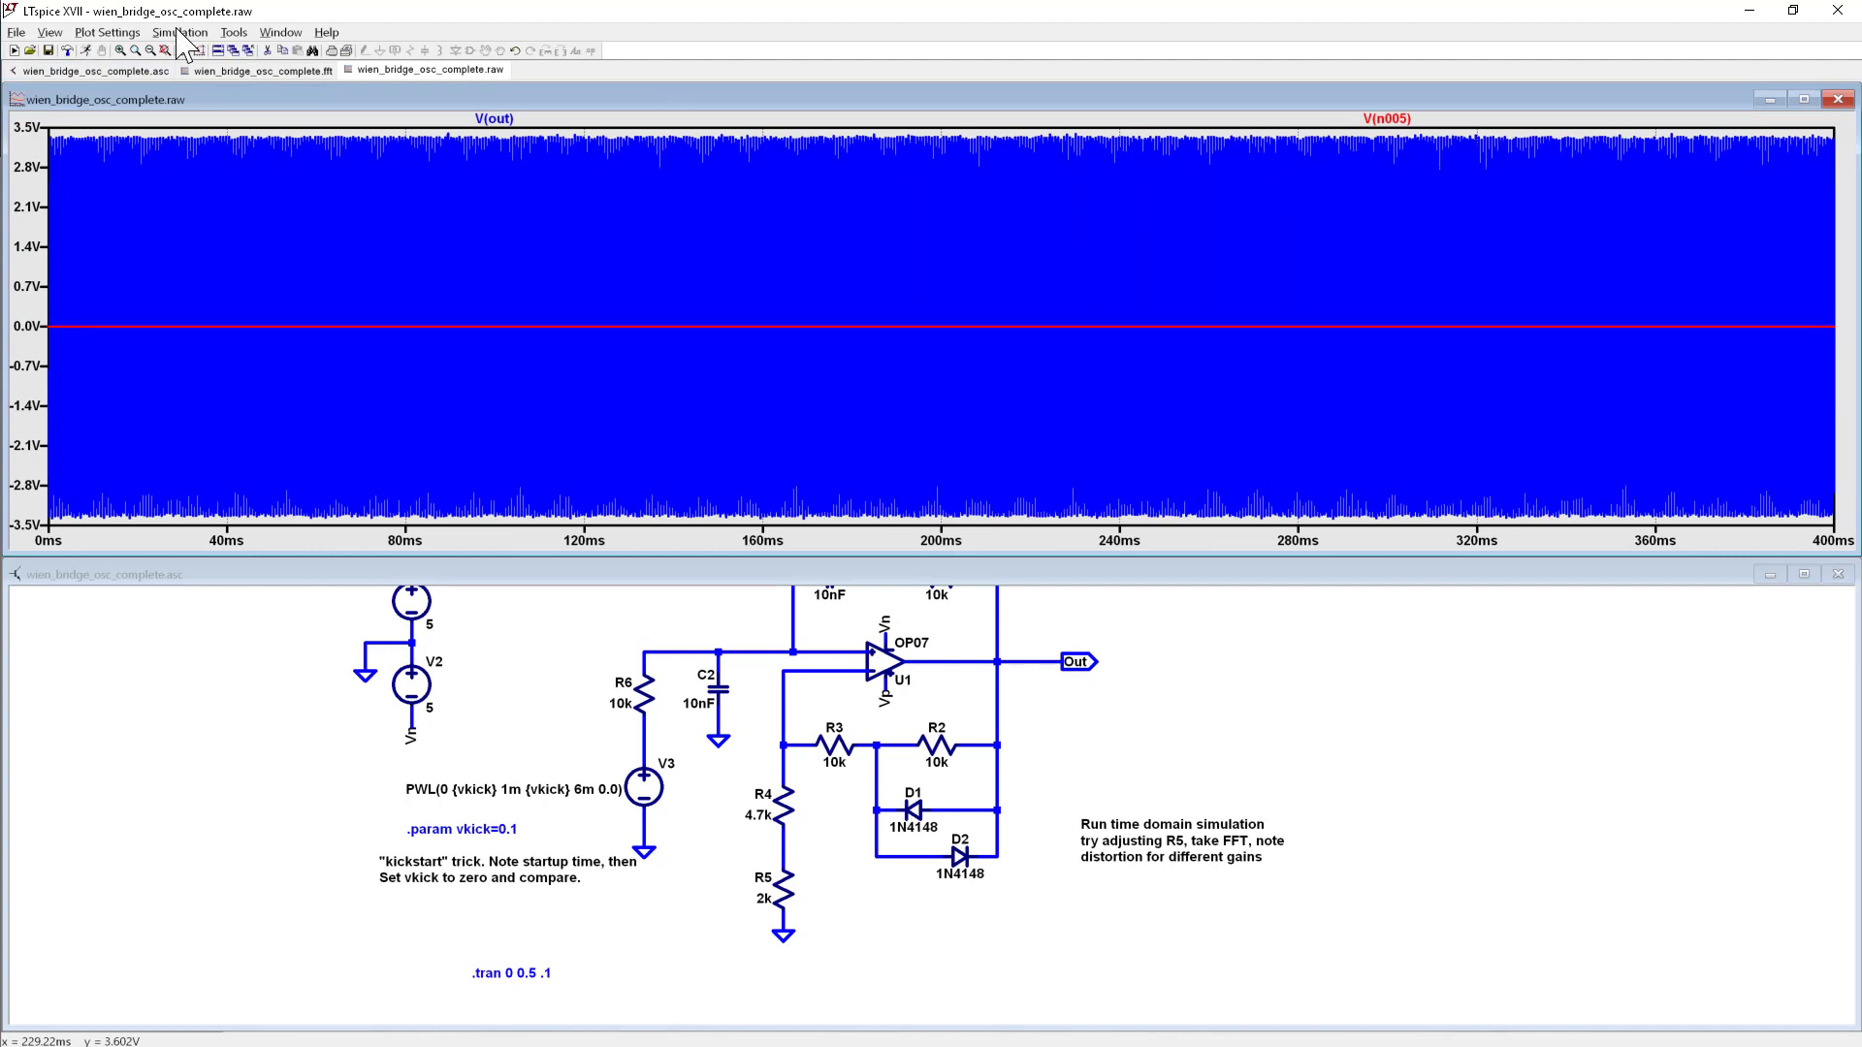
Step: Generate an FFT of V(out) only for the 10k R2 run, over the full simulation extent with Blackman-Harris windowing
{"action": "left_click", "coordinate": [50, 32]}
{"action": "left_click", "coordinate": [89, 147]}
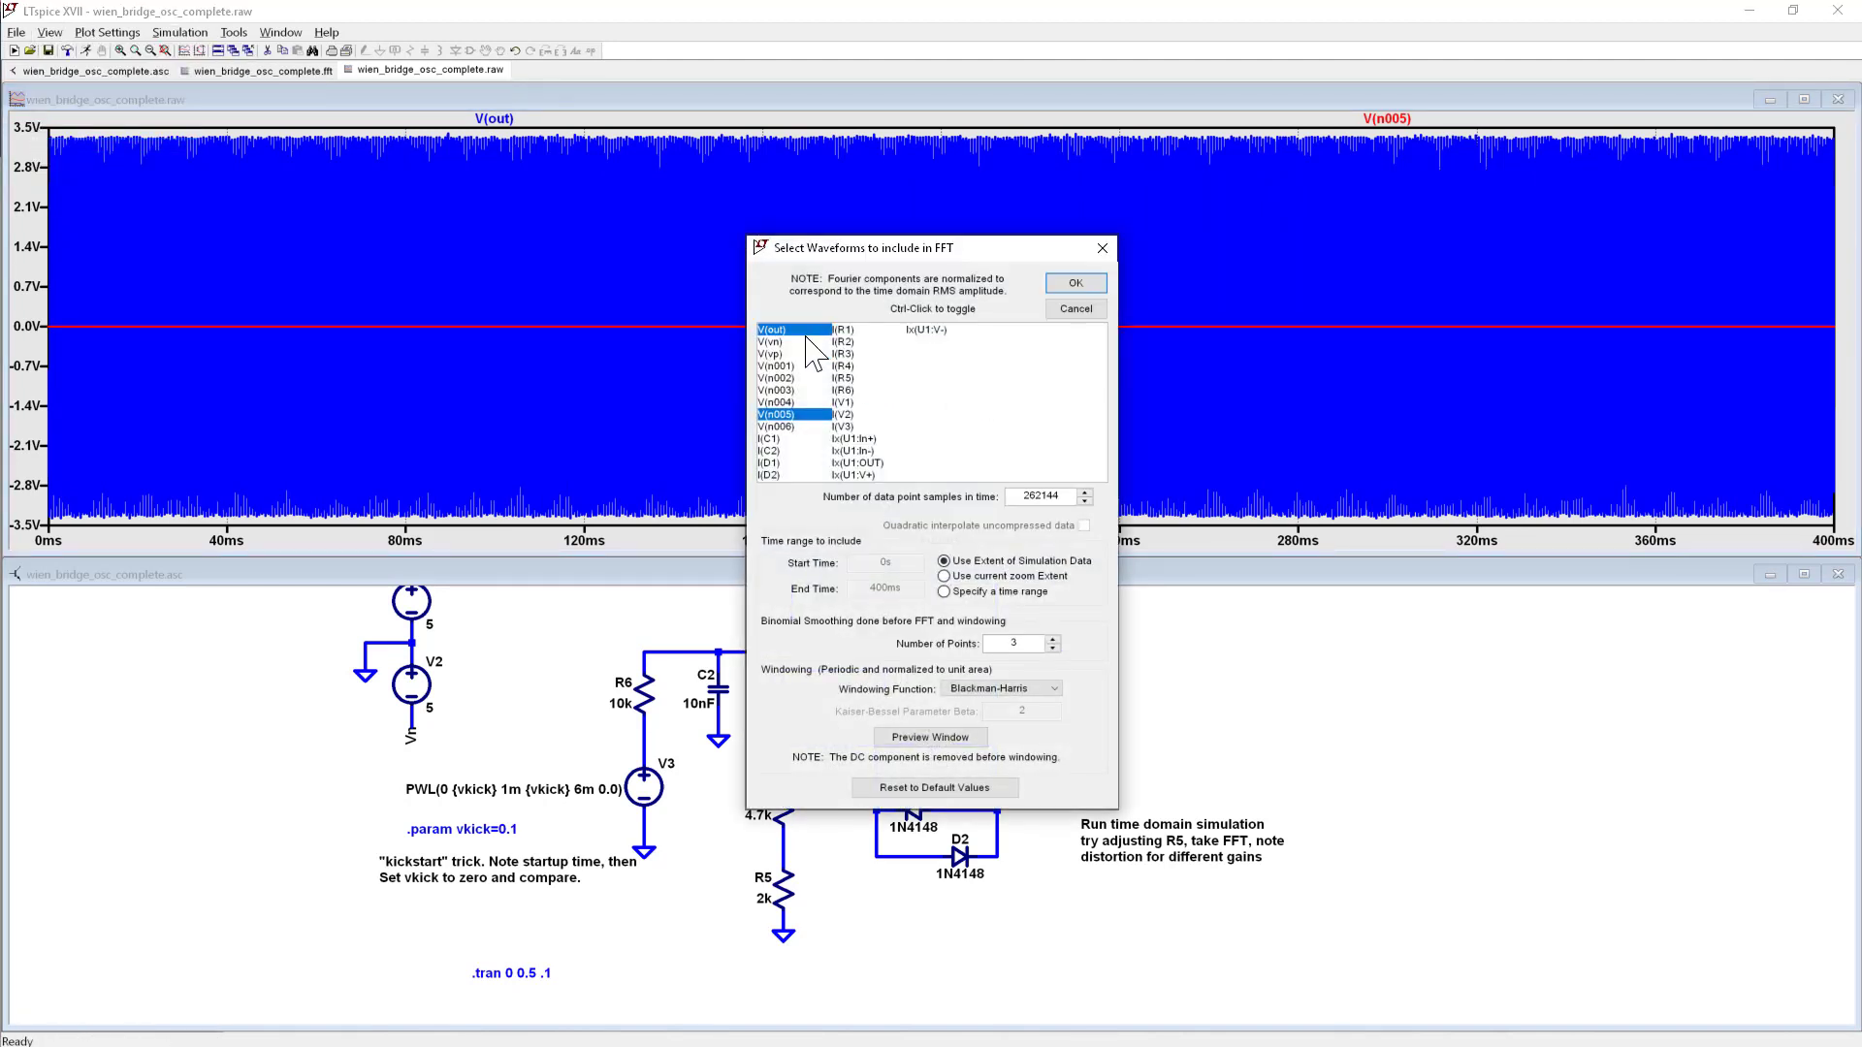
{"action": "left_click", "coordinate": [1073, 283]}
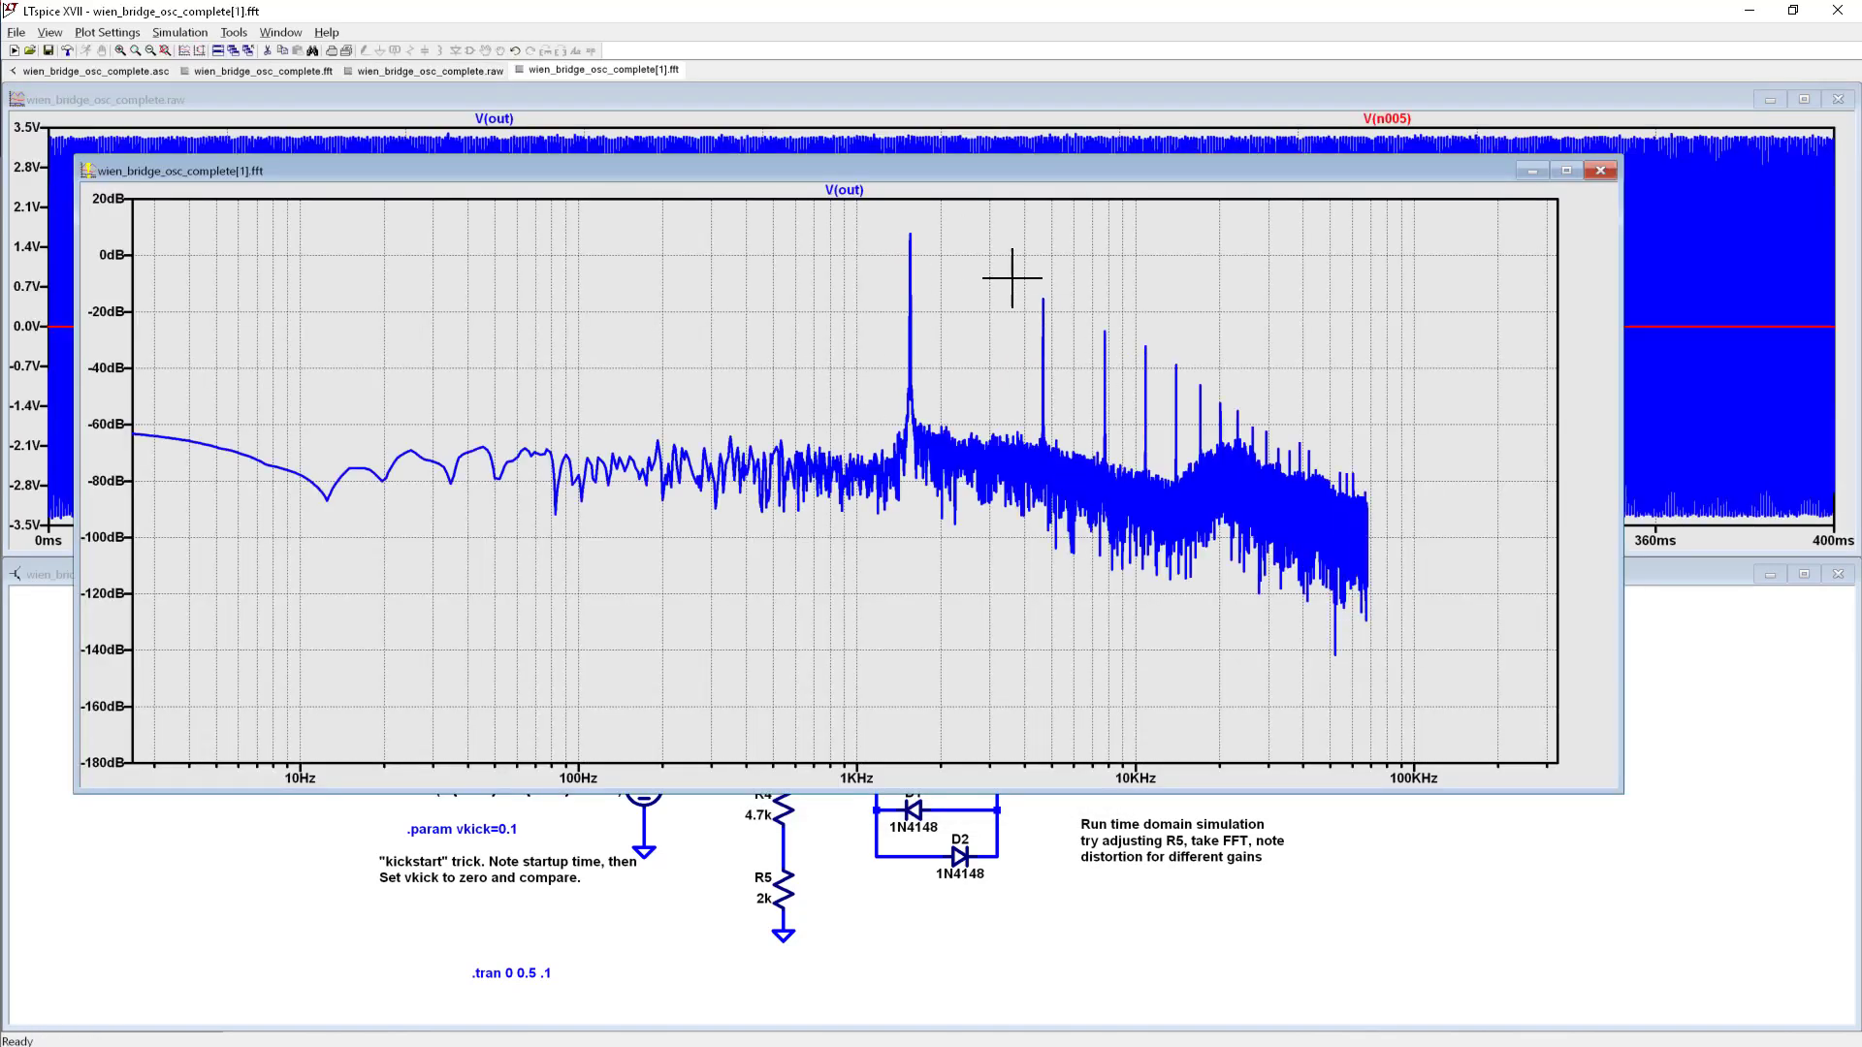
Step: Measure the level difference between the fundamental and third harmonic in the 10k FFT, and minimize the FFT plot
{"action": "left_click_drag", "start_coordinate": [890, 236], "coordinate": [1137, 344]}
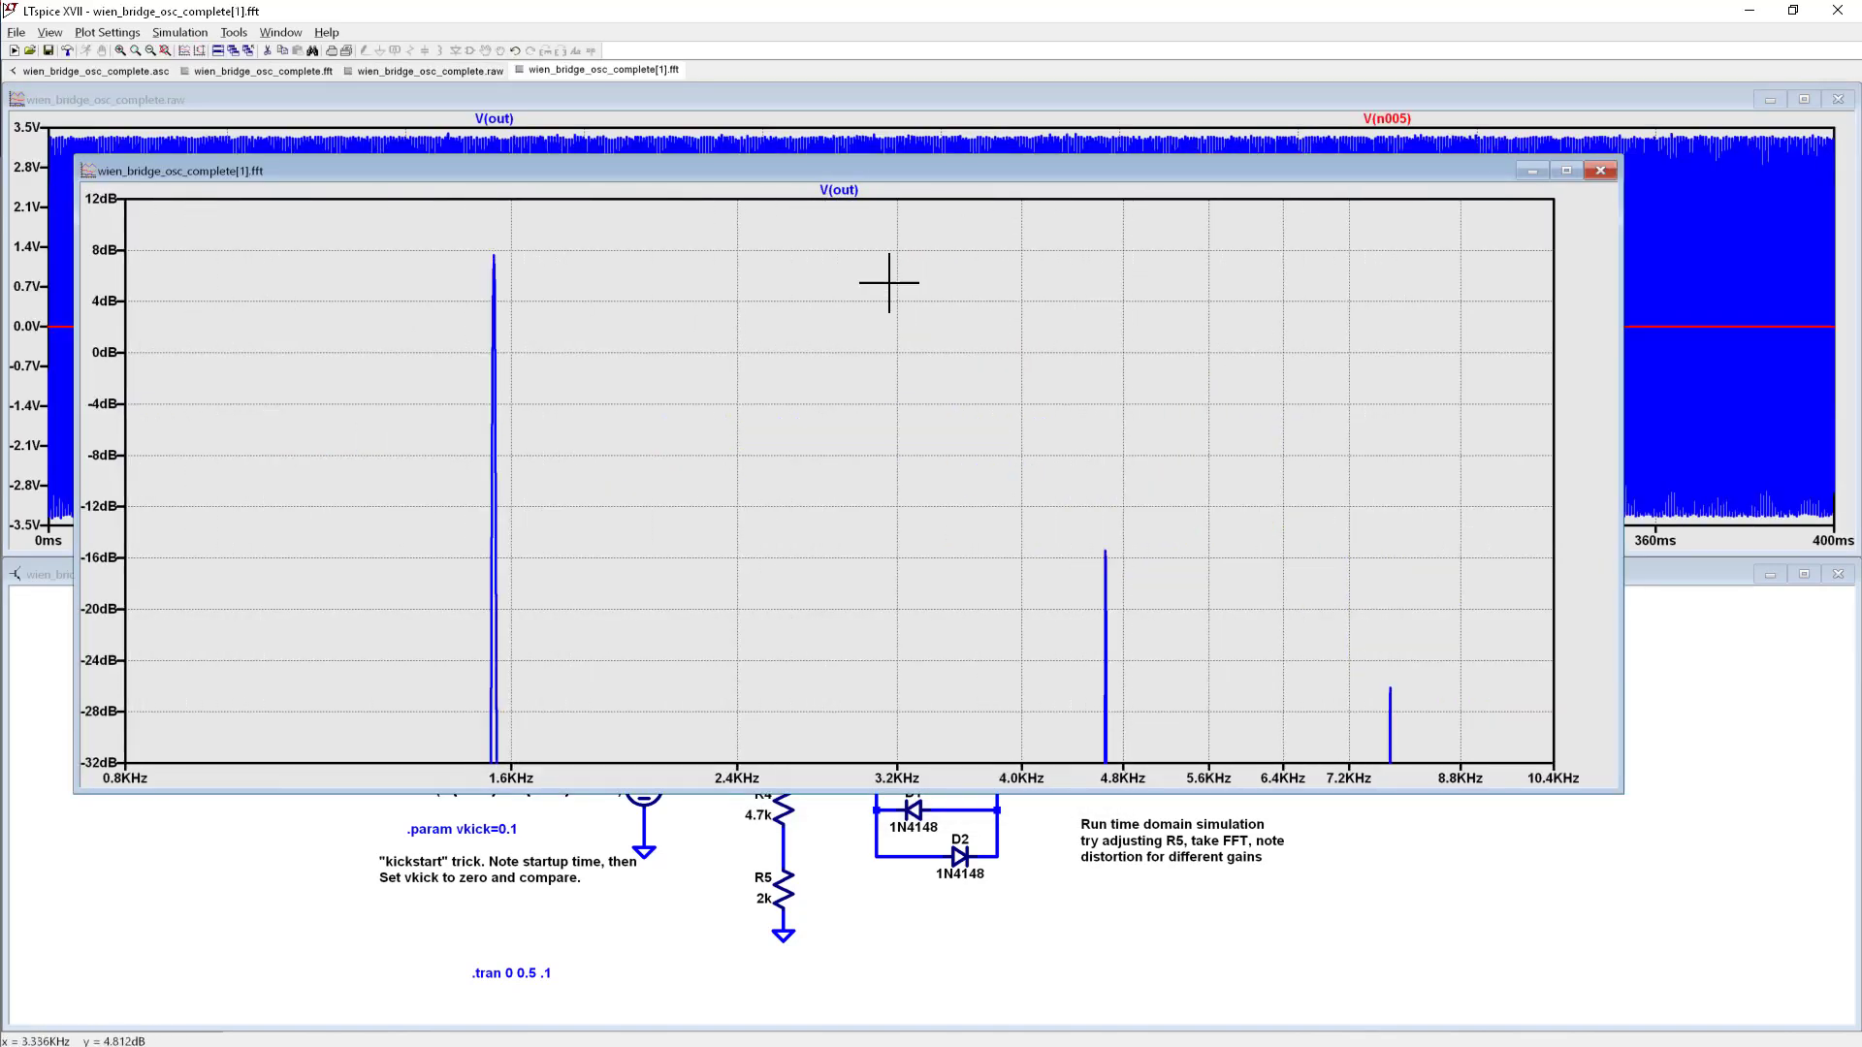
{"action": "left_click_drag", "start_coordinate": [501, 257], "coordinate": [1162, 552]}
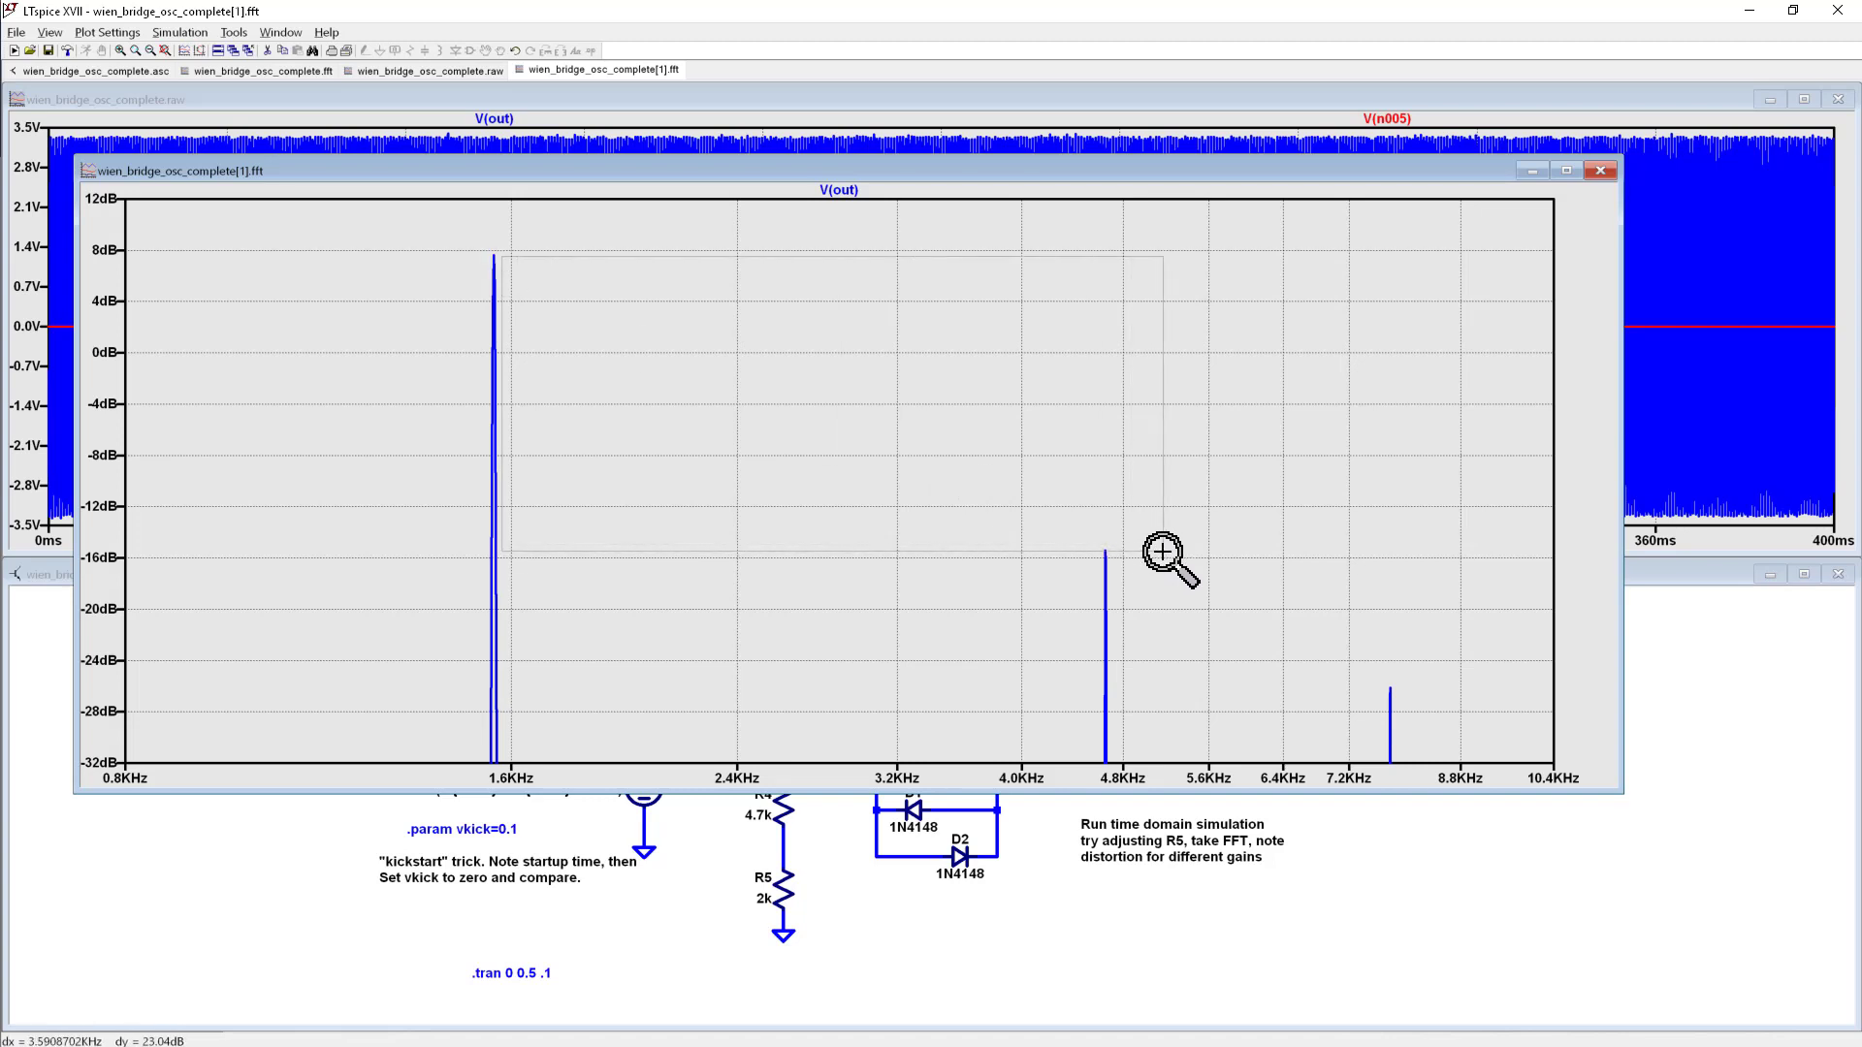
{"action": "left_click_drag", "start_coordinate": [1163, 552], "coordinate": [1163, 551]}
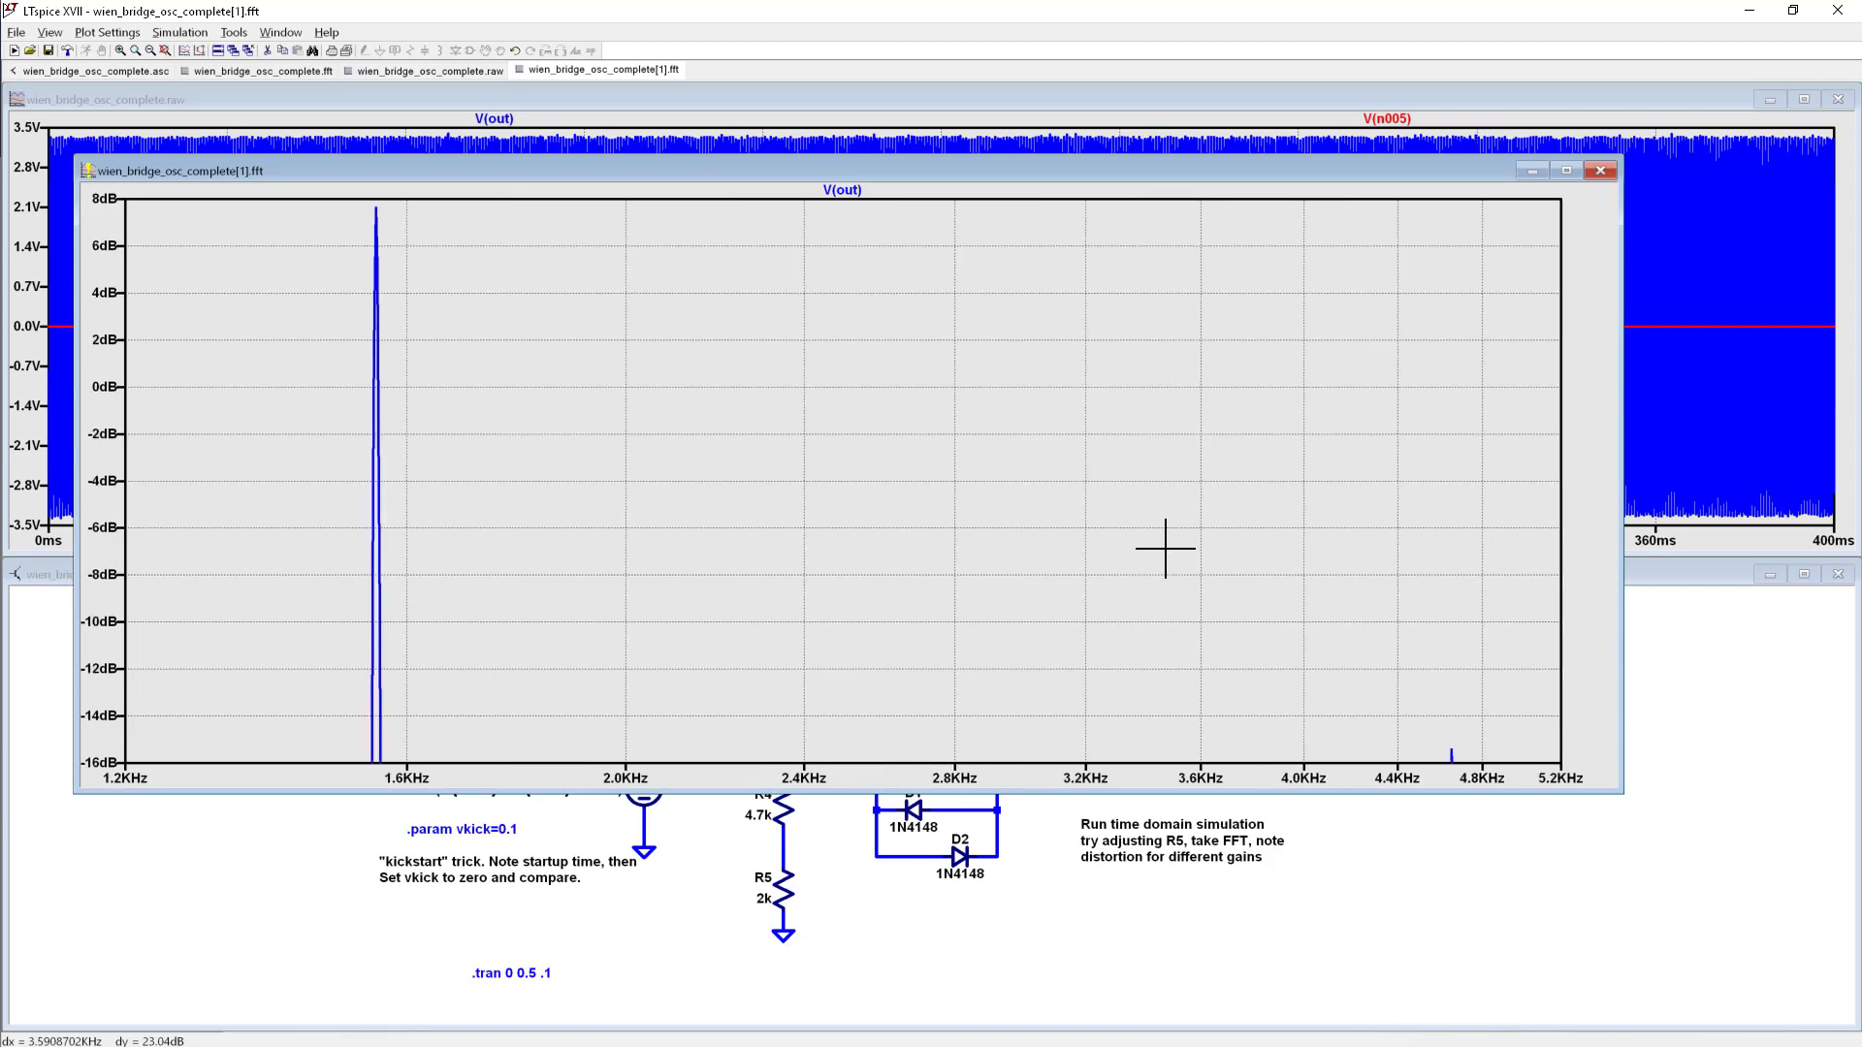
{"action": "left_click", "coordinate": [1532, 172]}
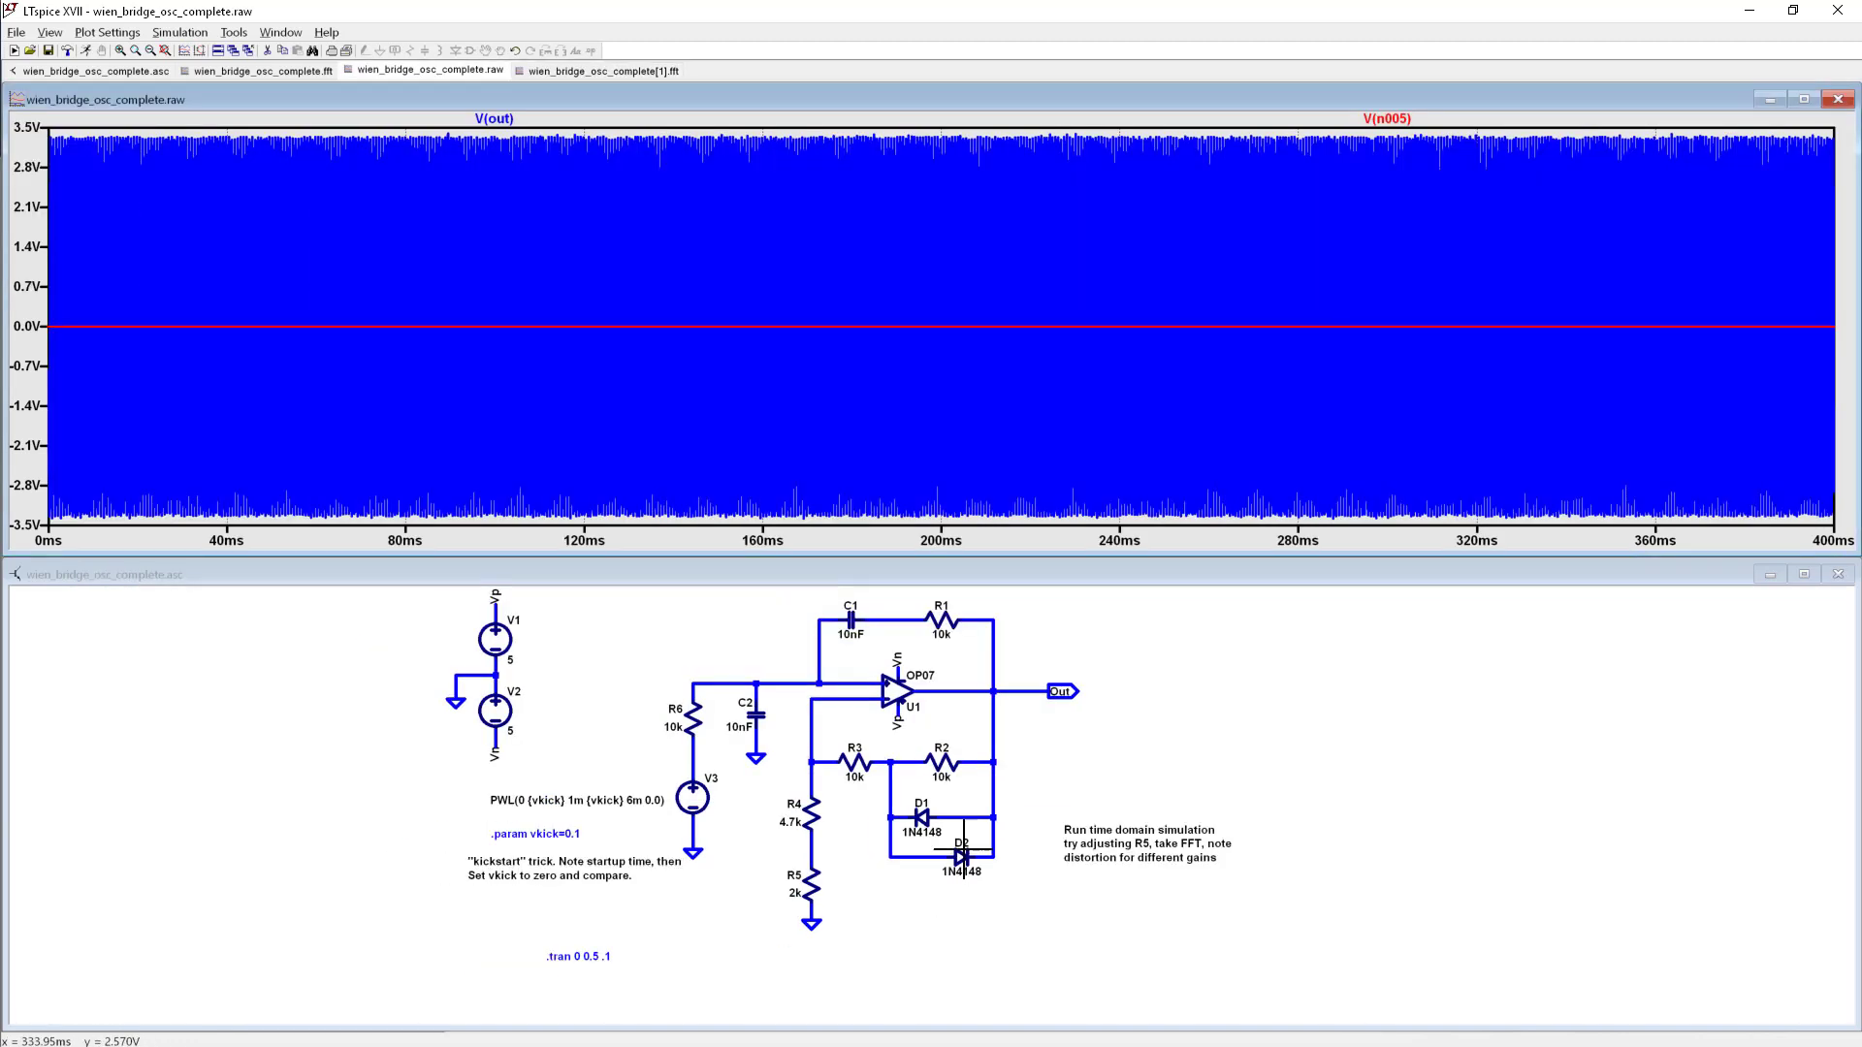
Step: Set resistor R2 to 4k and rerun the transient simulation
{"action": "scroll", "coordinate": [951, 823], "scroll_direction": "up", "scroll_amount": 5}
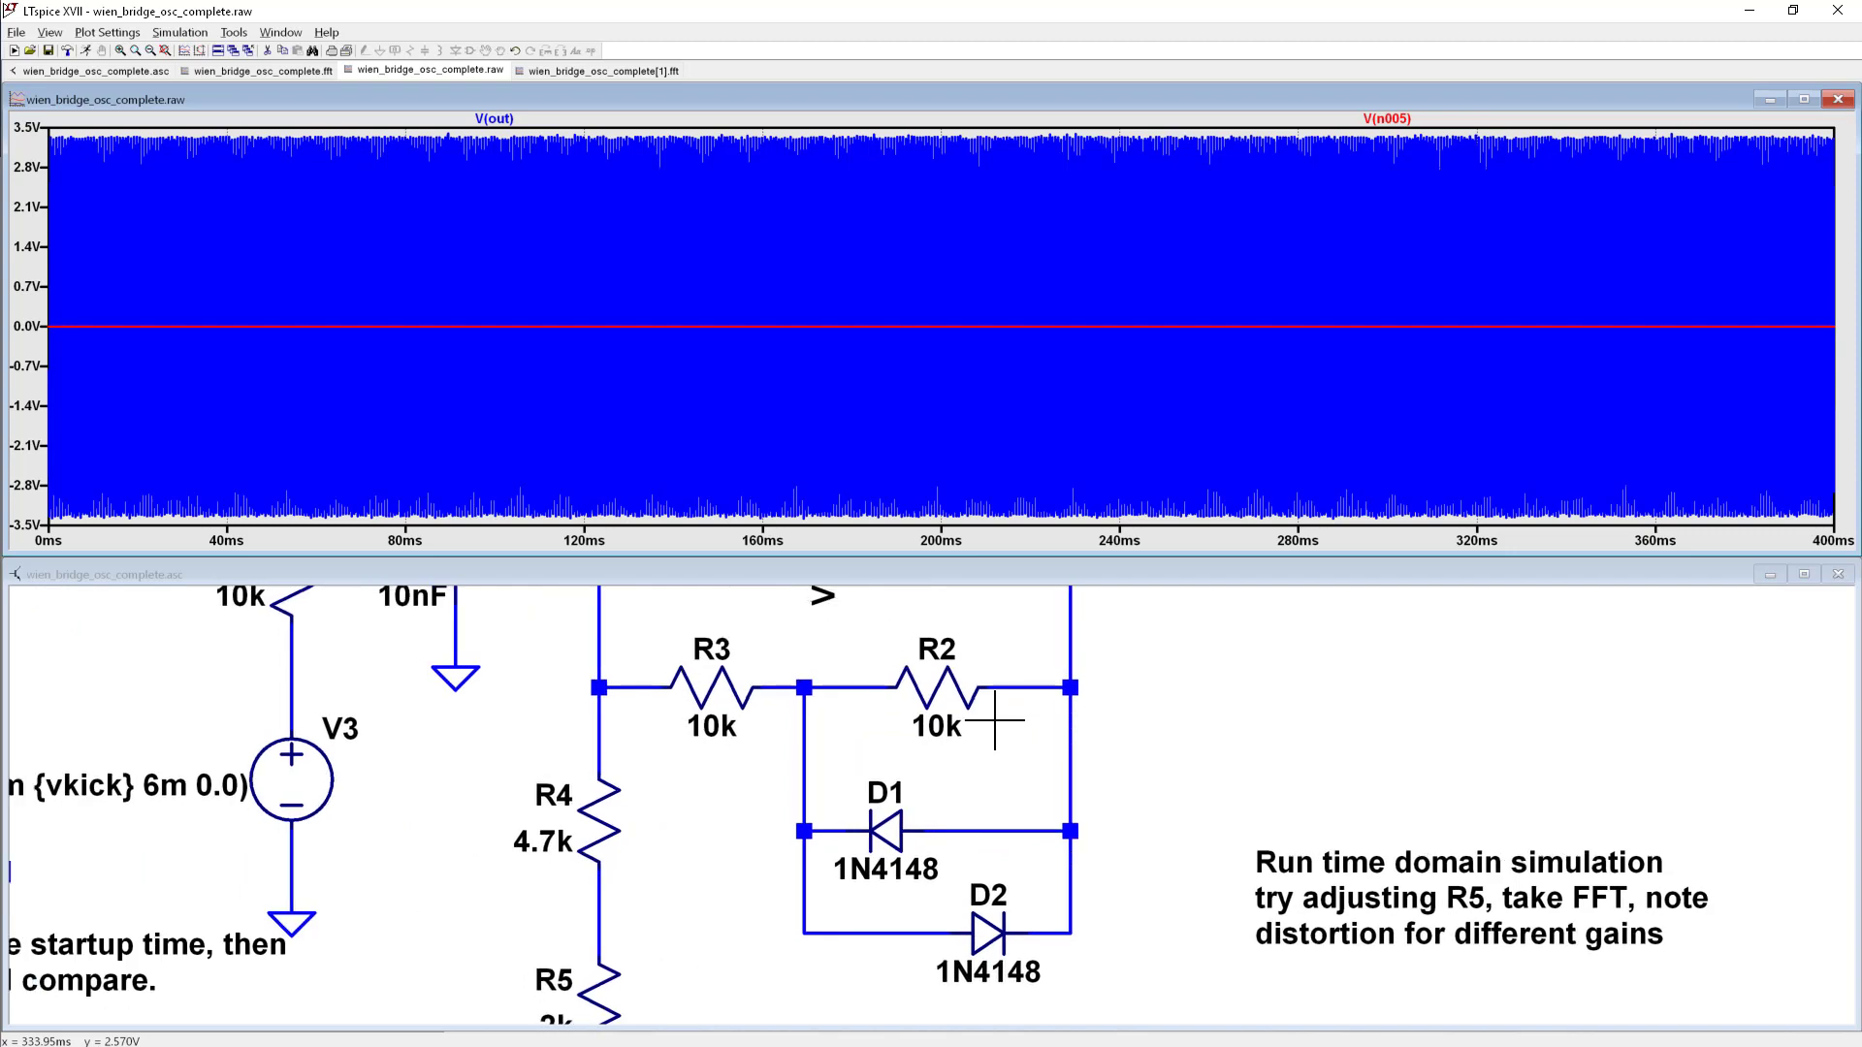
{"action": "right_click", "coordinate": [929, 684]}
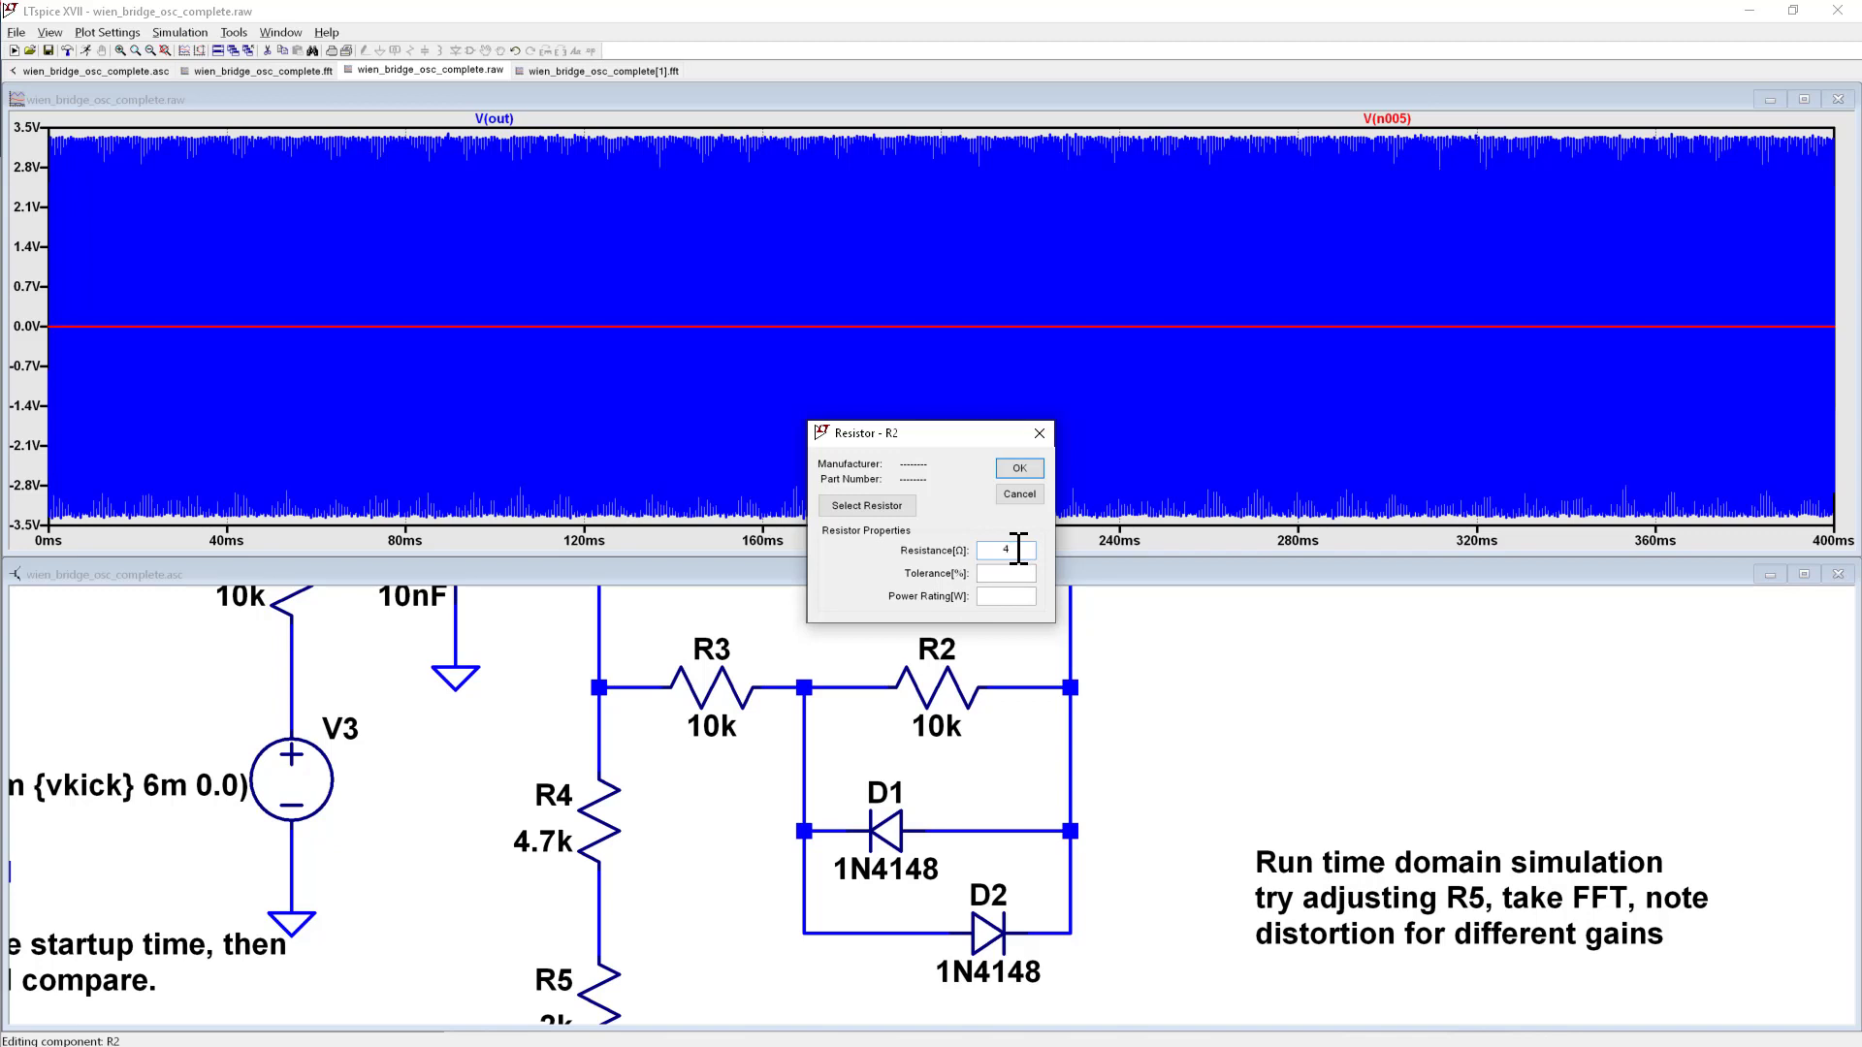
{"action": "key", "text": "Return"}
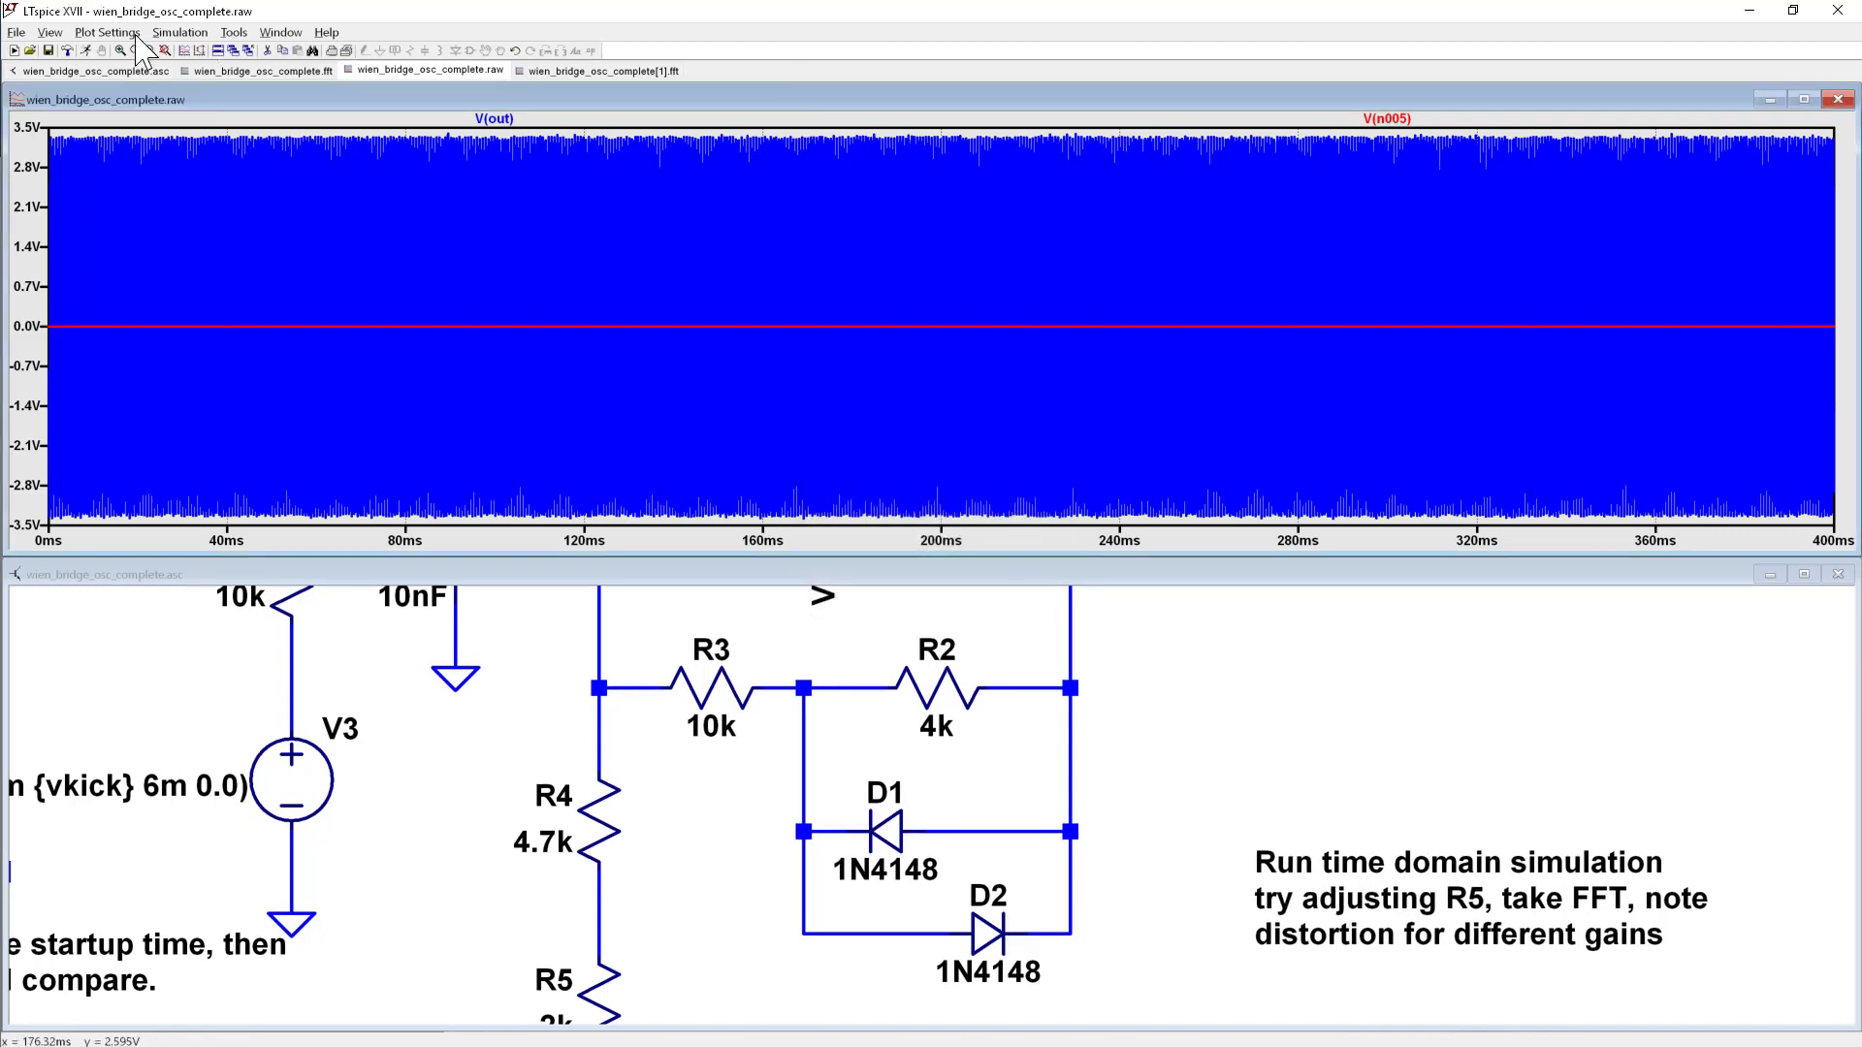
{"action": "left_click", "coordinate": [84, 53]}
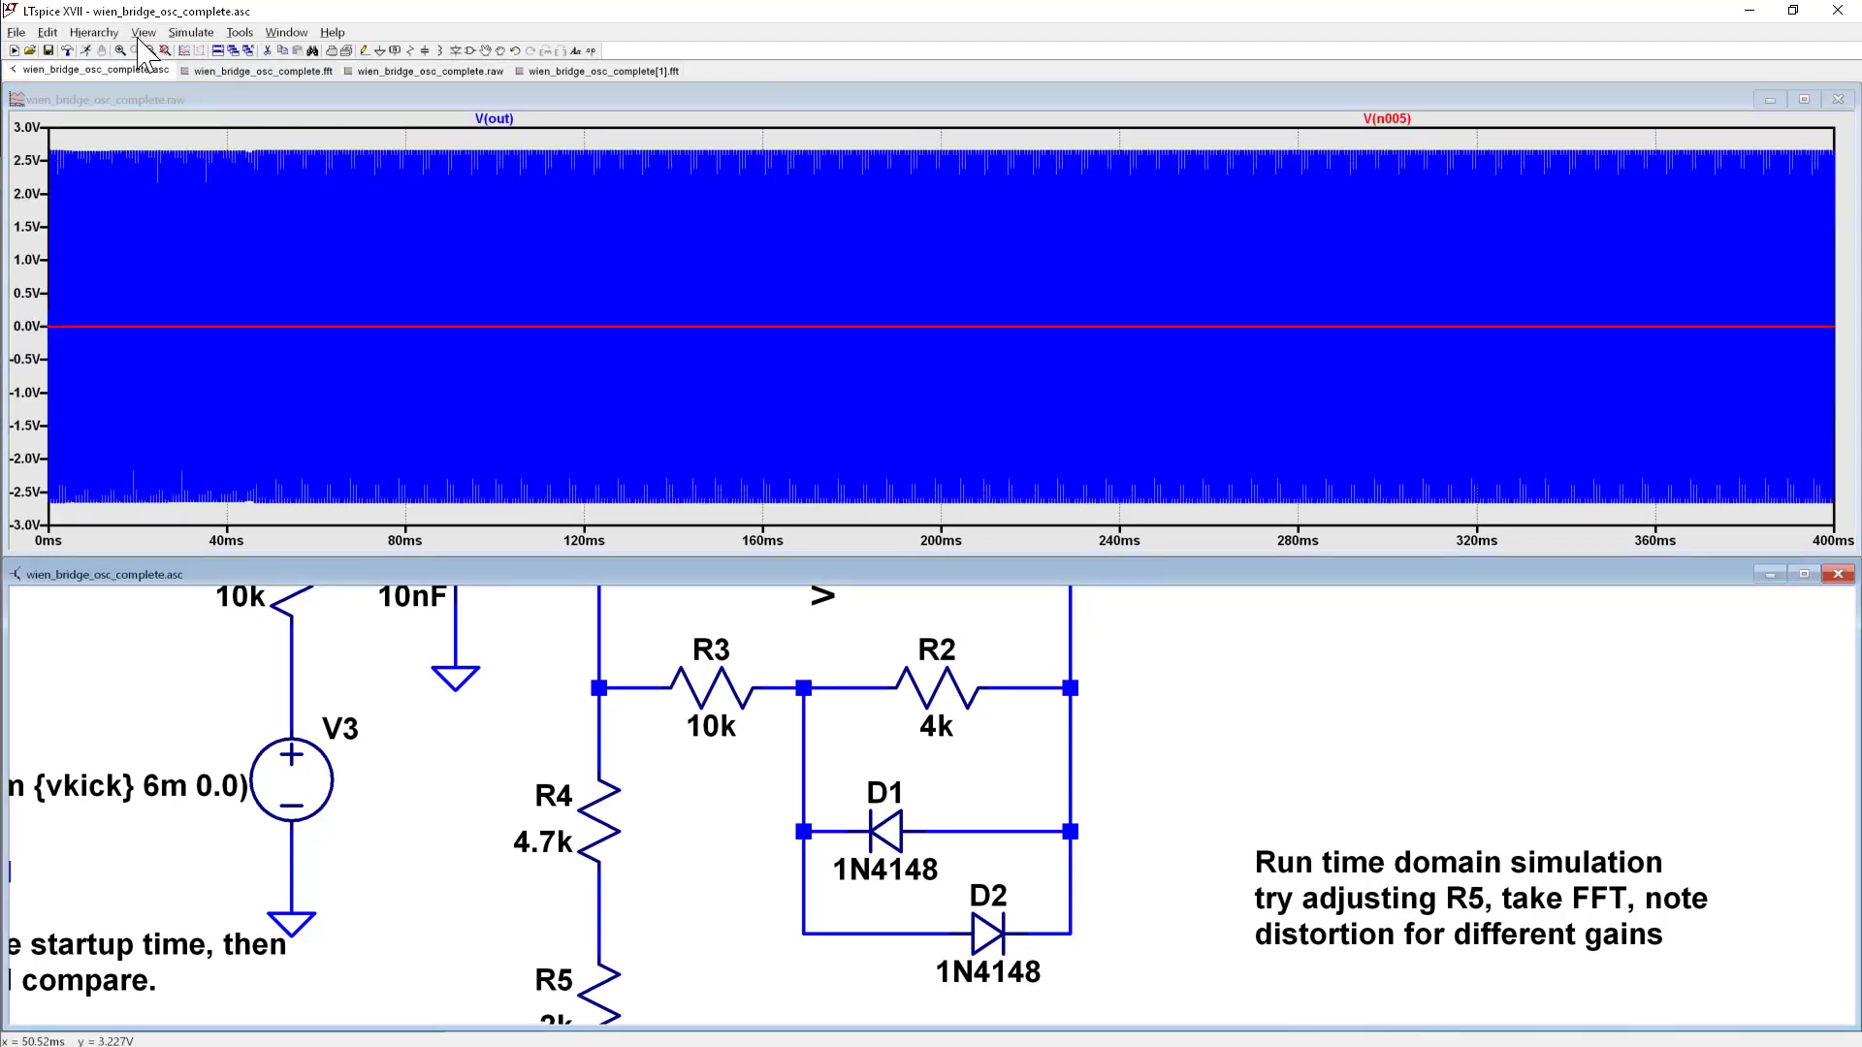
Step: Generate an FFT of V(out) only for the 4k R2 run, over the full simulation extent with Blackman-Harris windowing
{"action": "left_click", "coordinate": [47, 32]}
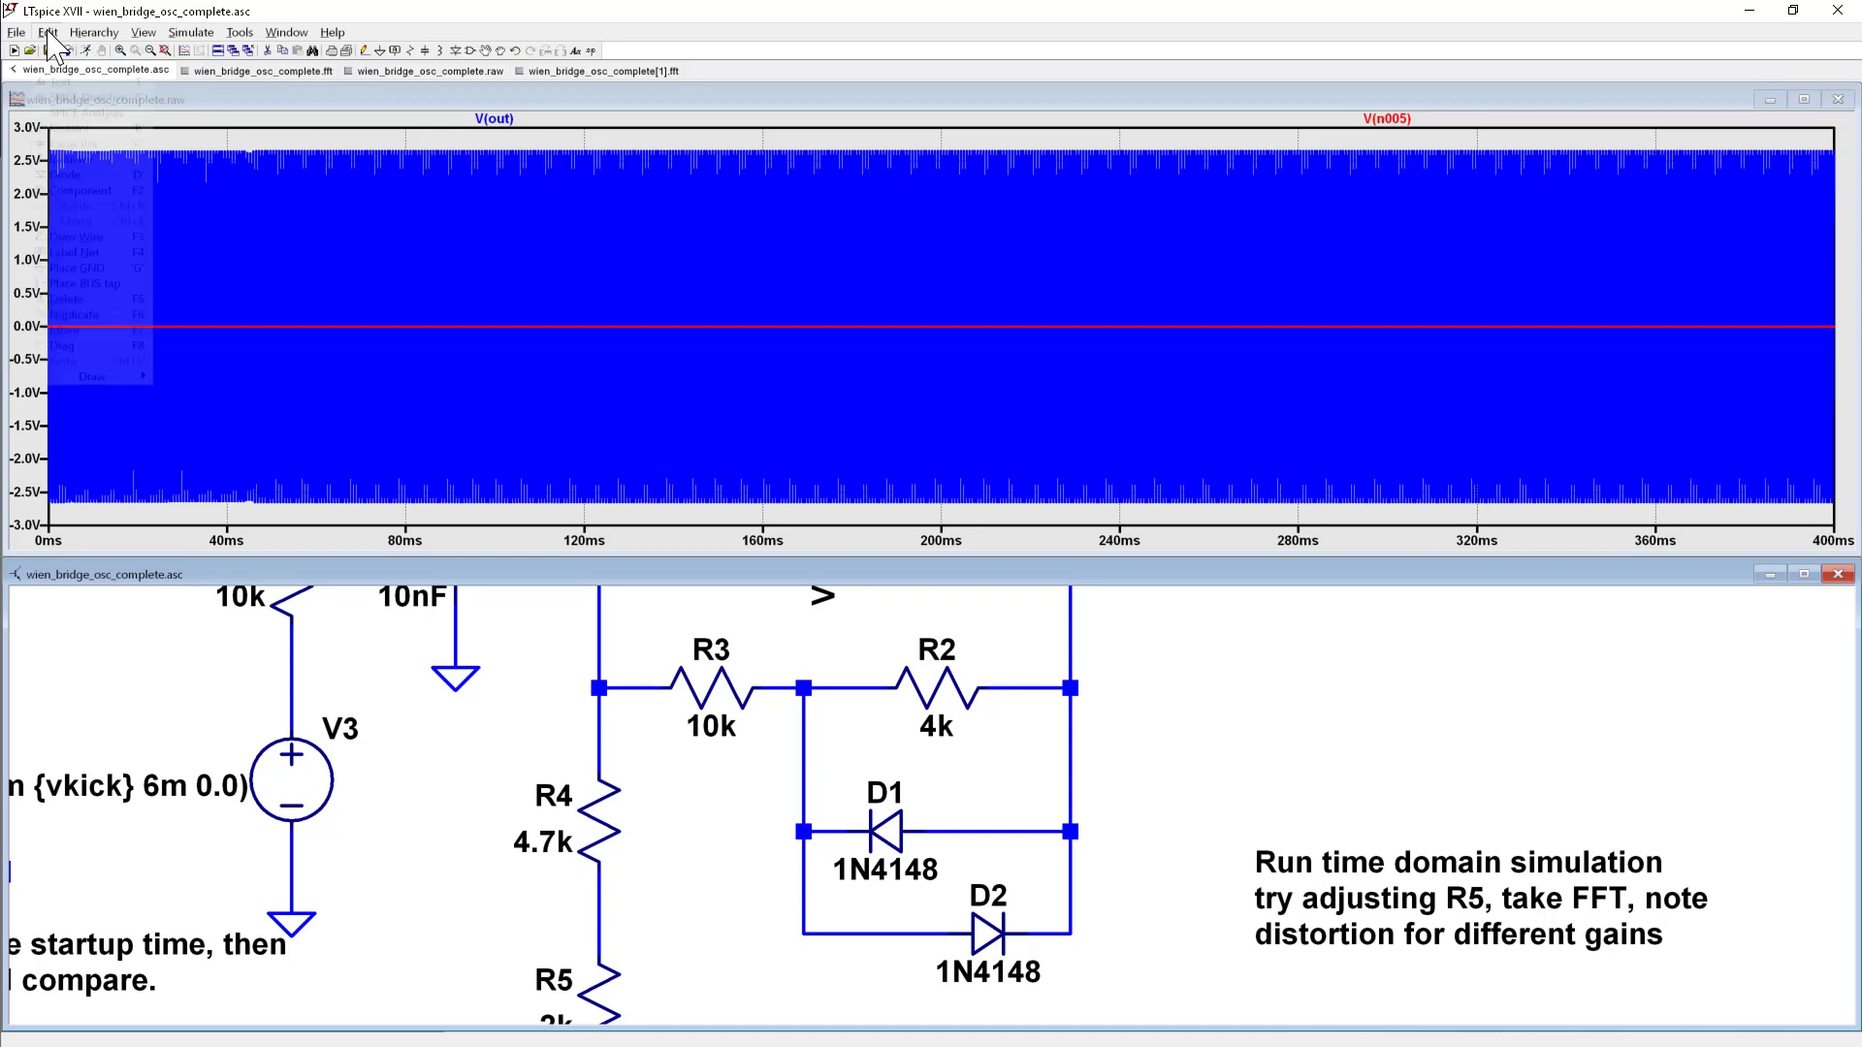
{"action": "left_click", "coordinate": [143, 32]}
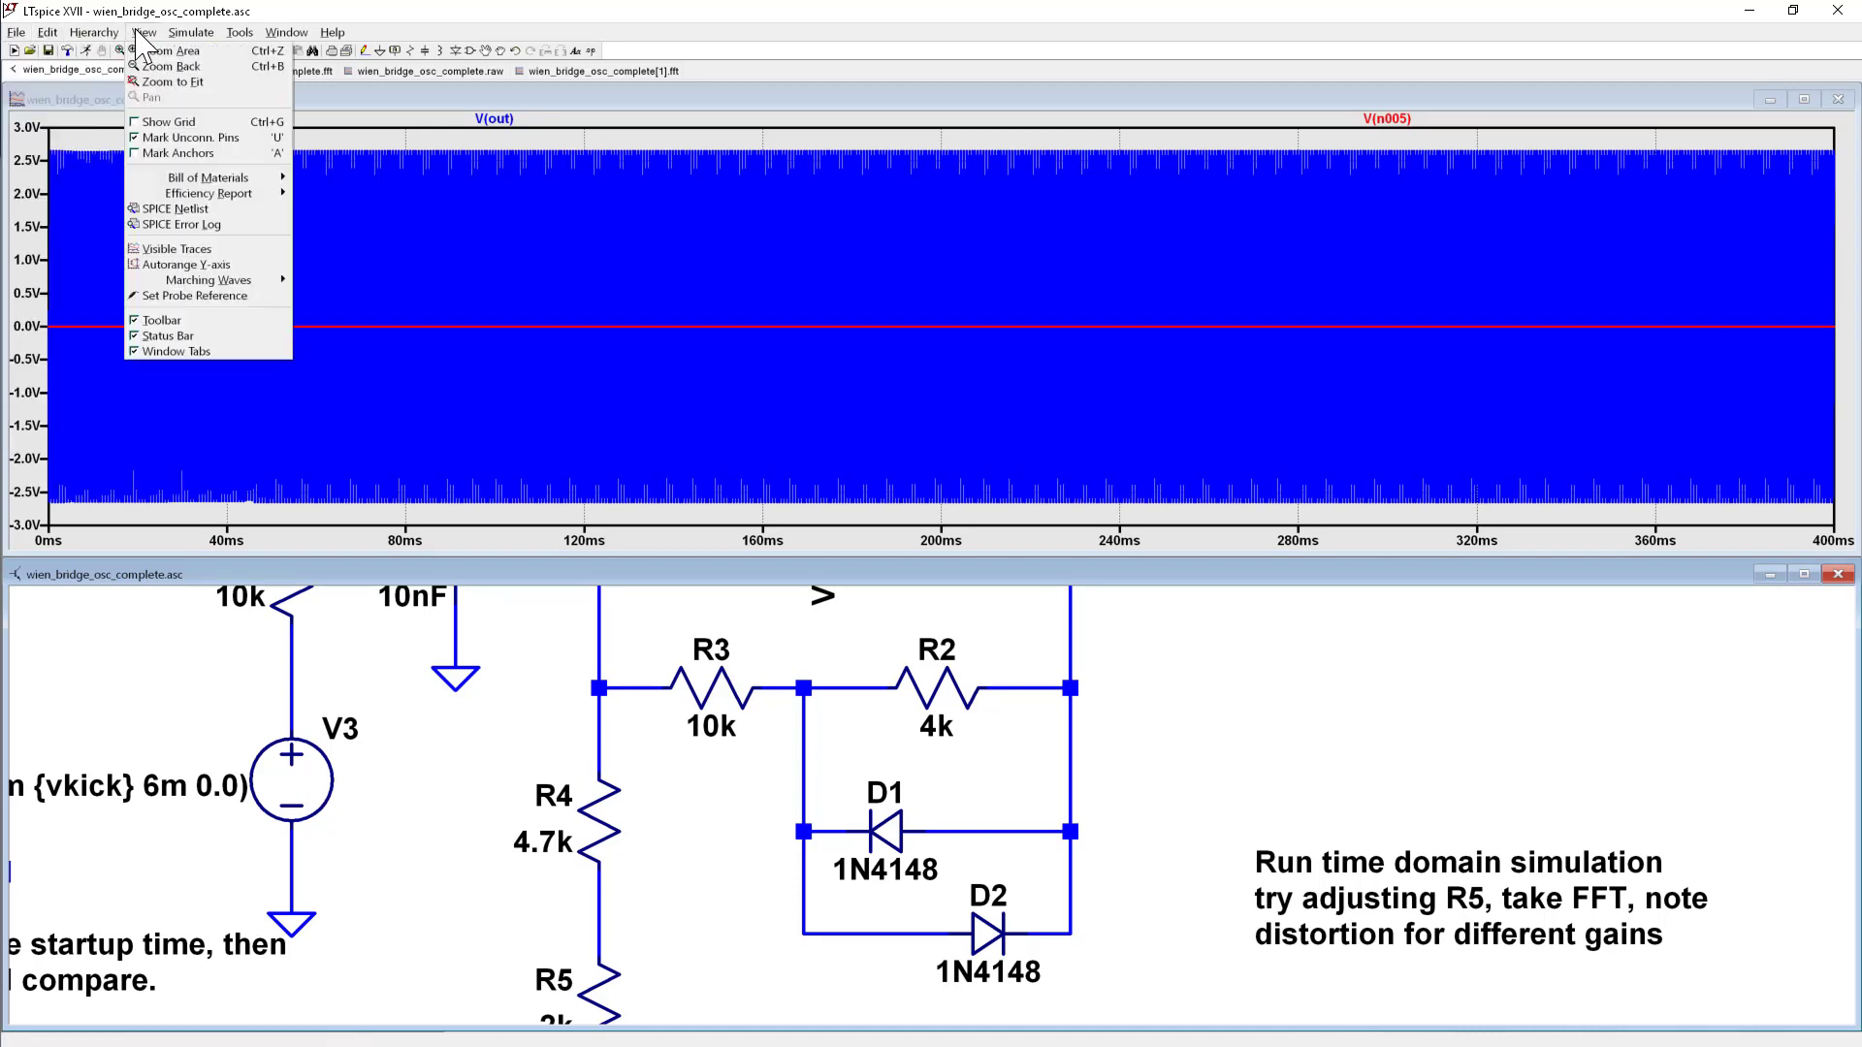
{"action": "left_click", "coordinate": [415, 300]}
{"action": "left_click", "coordinate": [415, 291]}
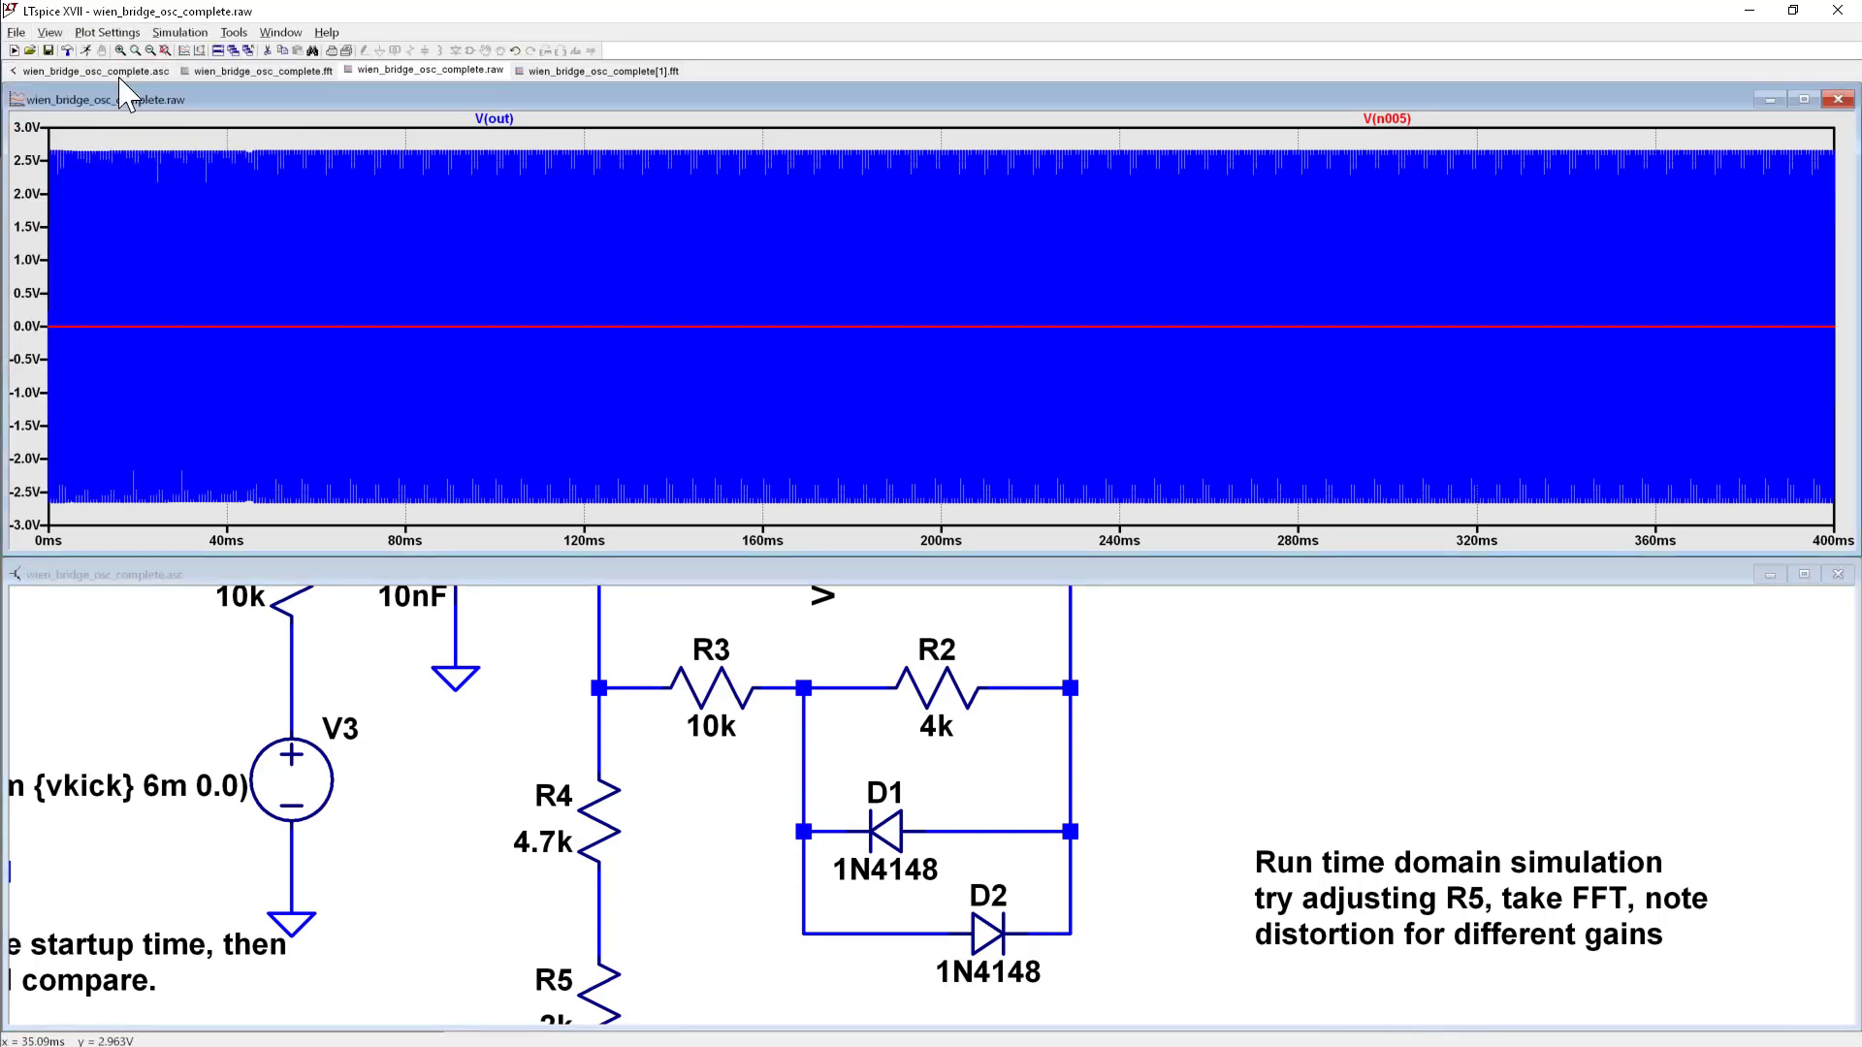
{"action": "left_click", "coordinate": [50, 32]}
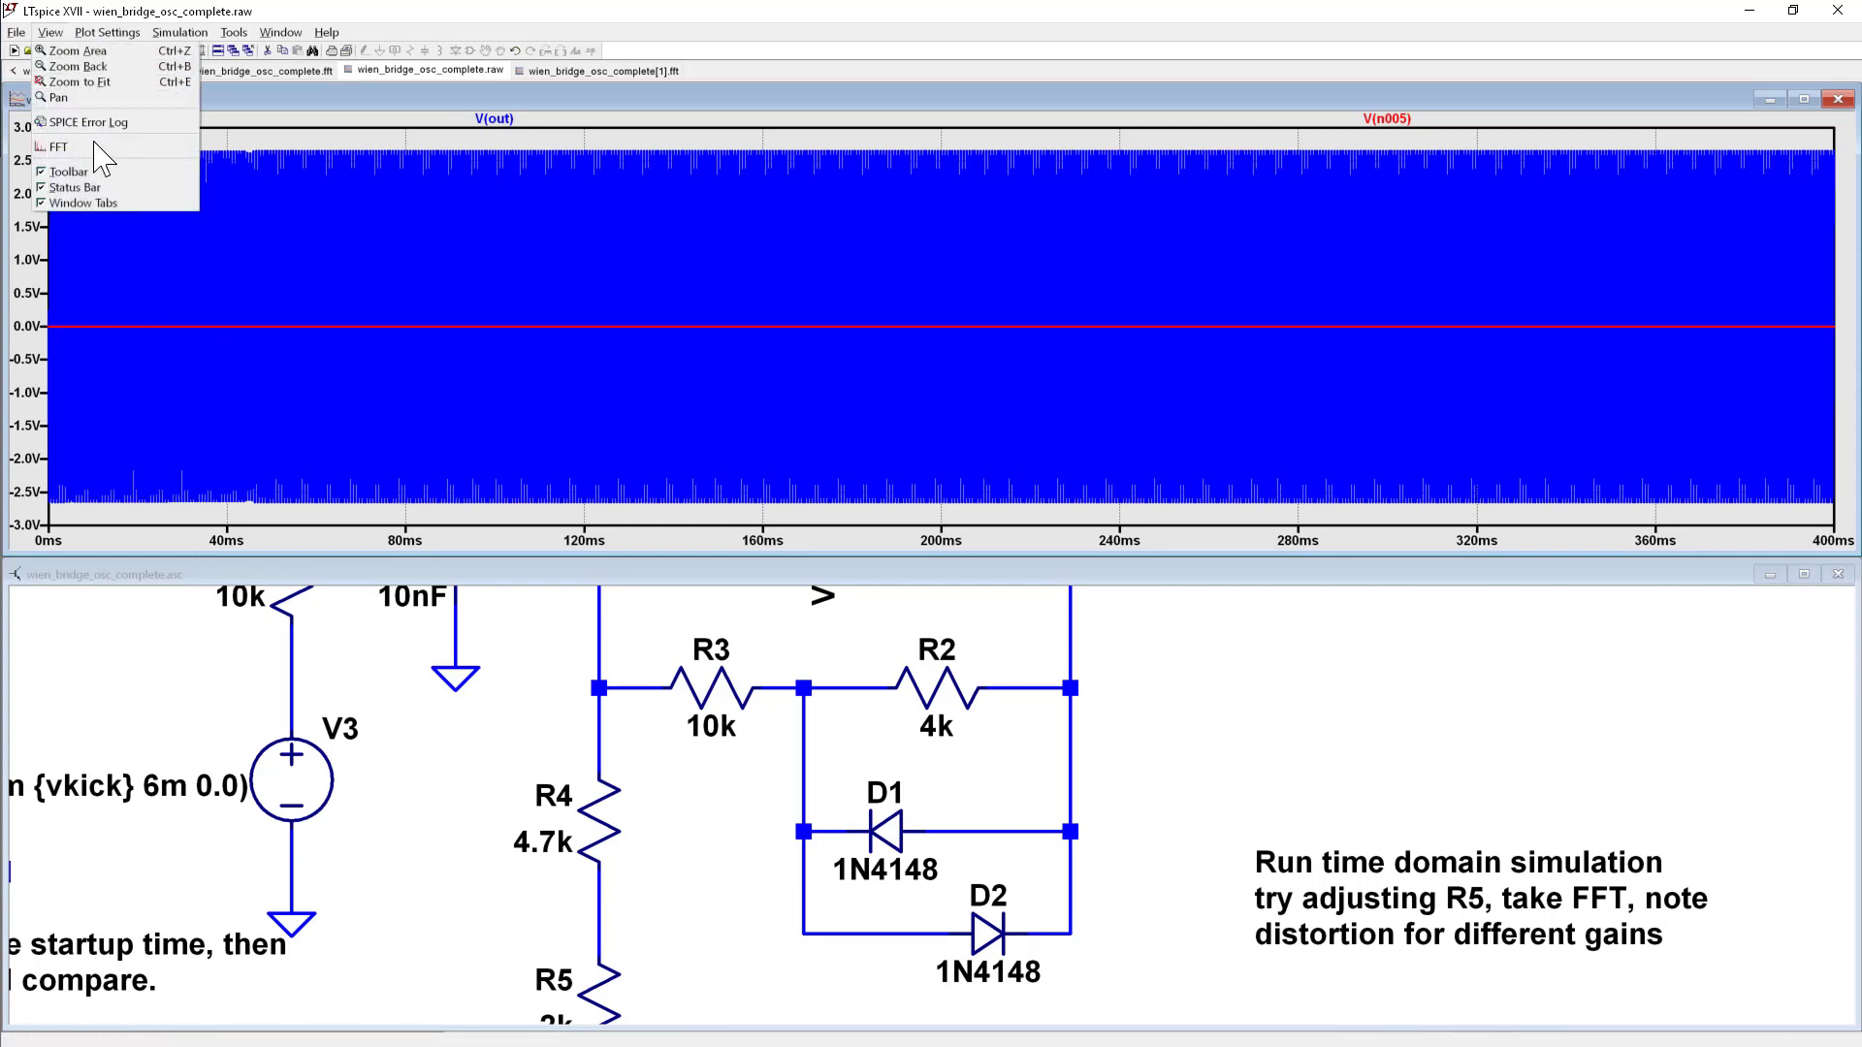
{"action": "left_click", "coordinate": [60, 145]}
{"action": "left_click", "coordinate": [823, 333]}
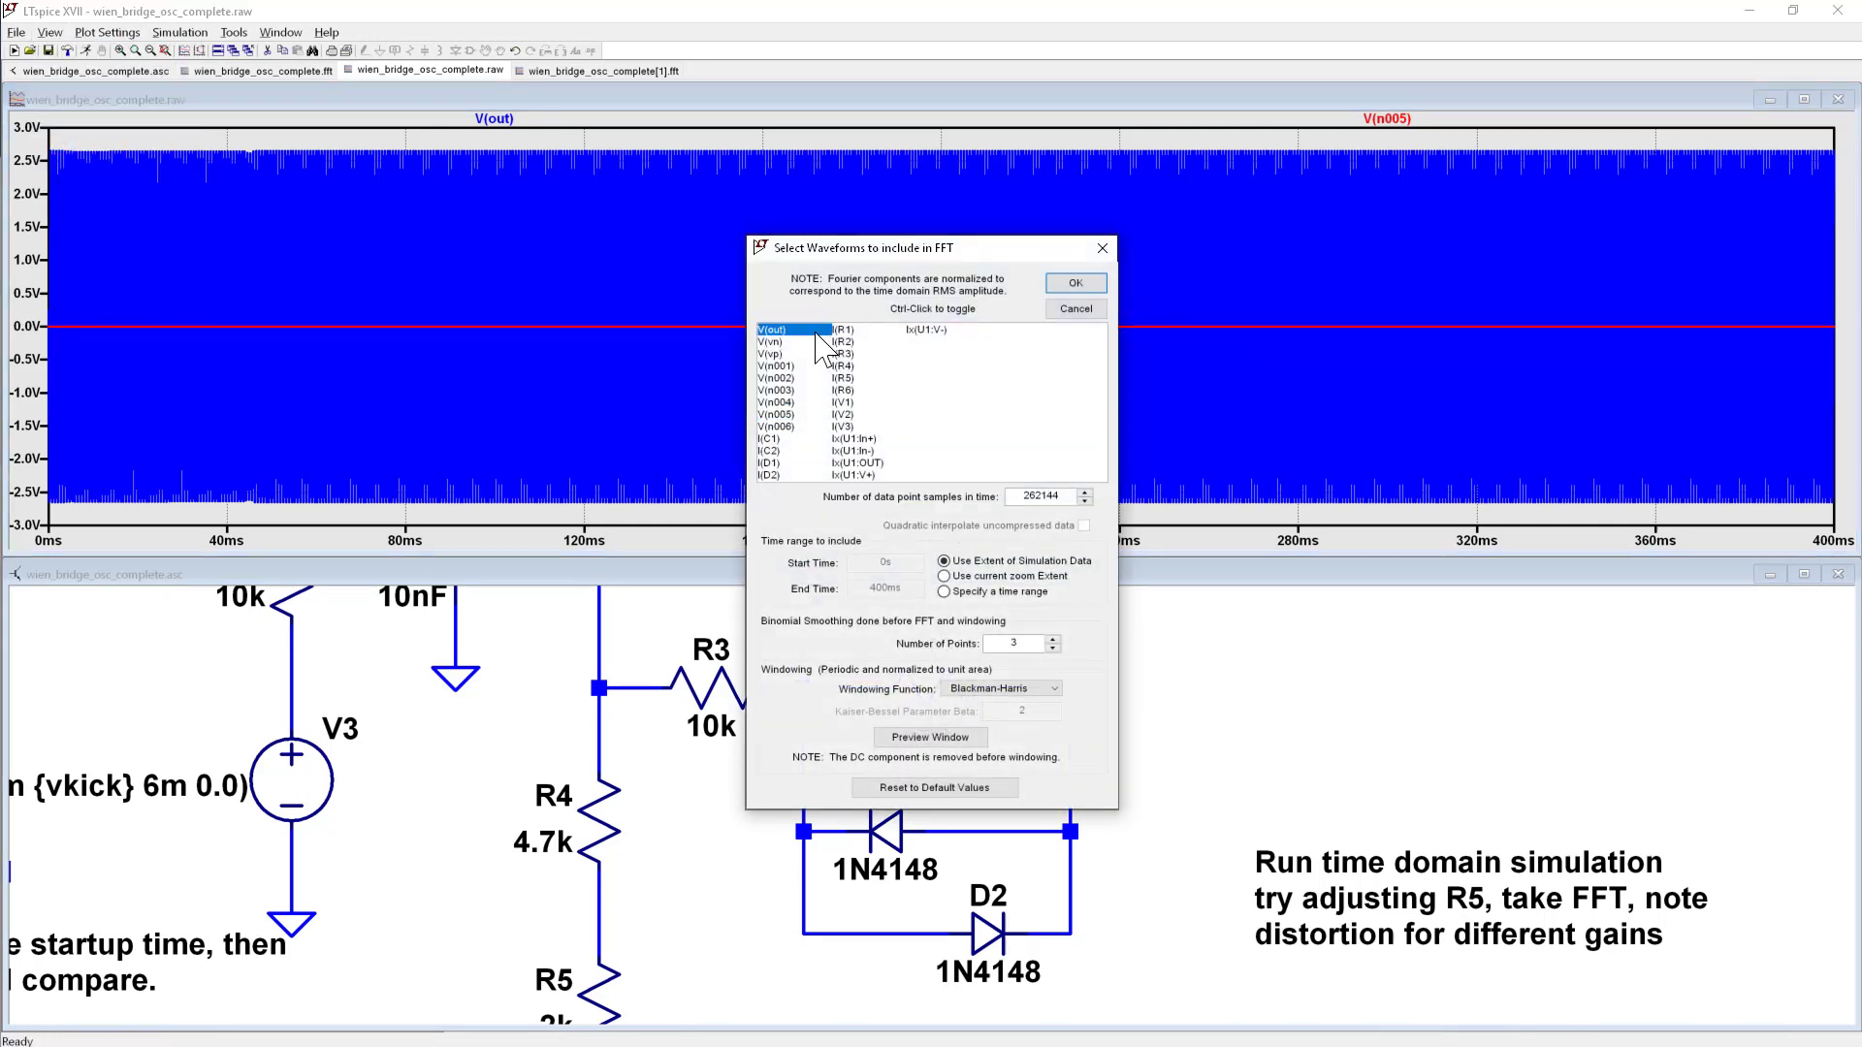
{"action": "left_click", "coordinate": [1087, 289]}
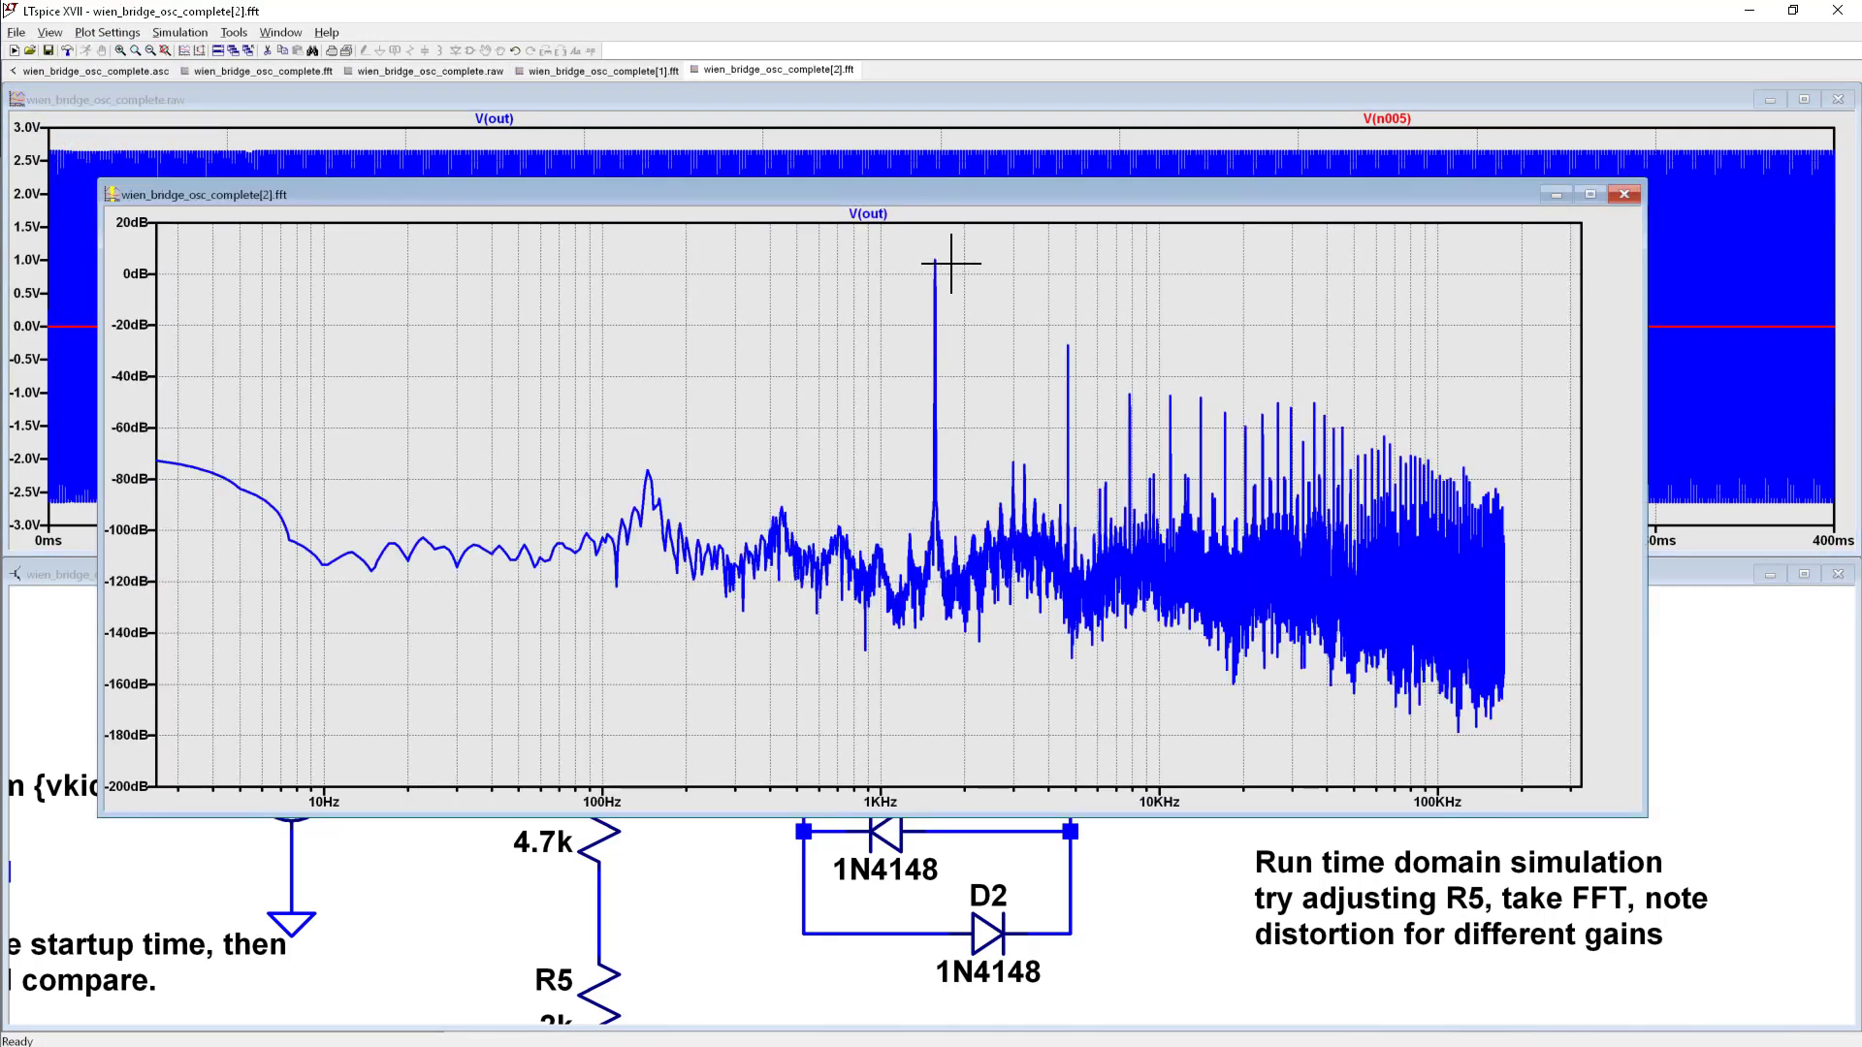
Step: Examine the fundamental and harmonic levels in the 4k FFT, and return to the schematic
{"action": "left_click_drag", "start_coordinate": [925, 254], "coordinate": [1155, 393]}
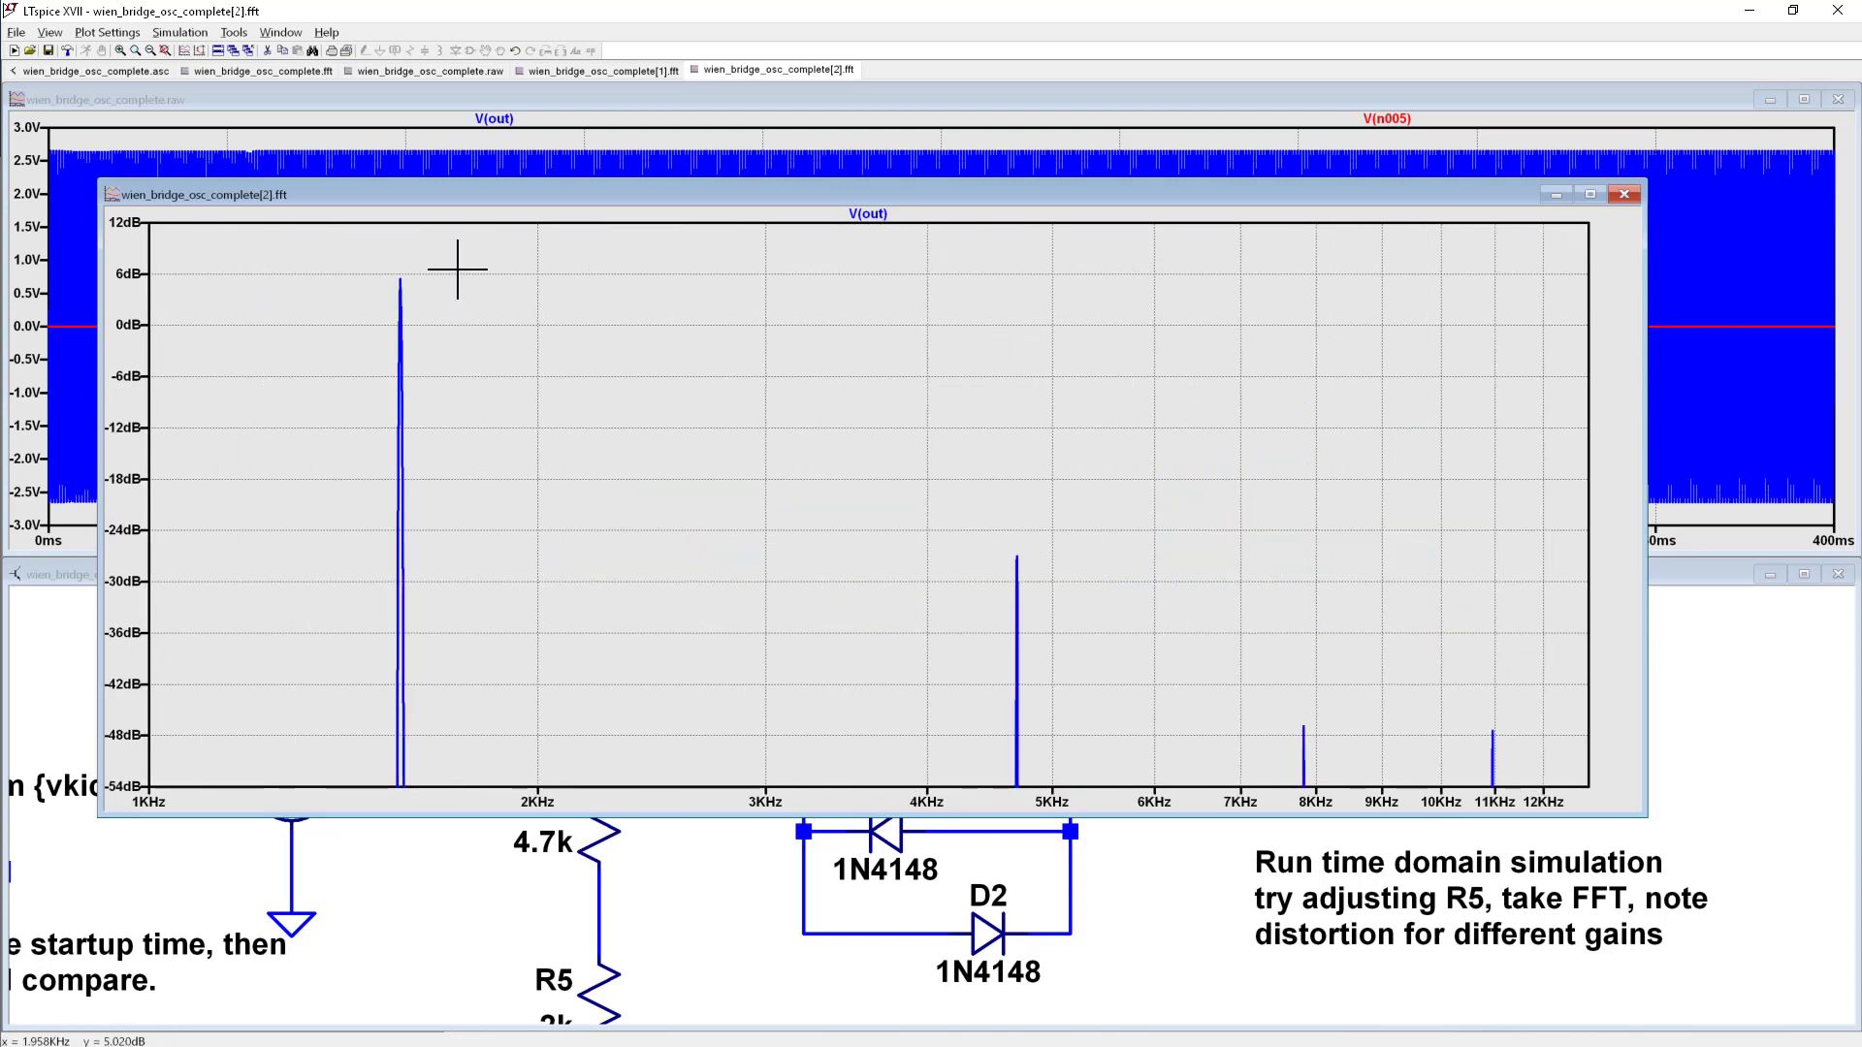
{"action": "left_click_drag", "start_coordinate": [401, 280], "coordinate": [580, 393]}
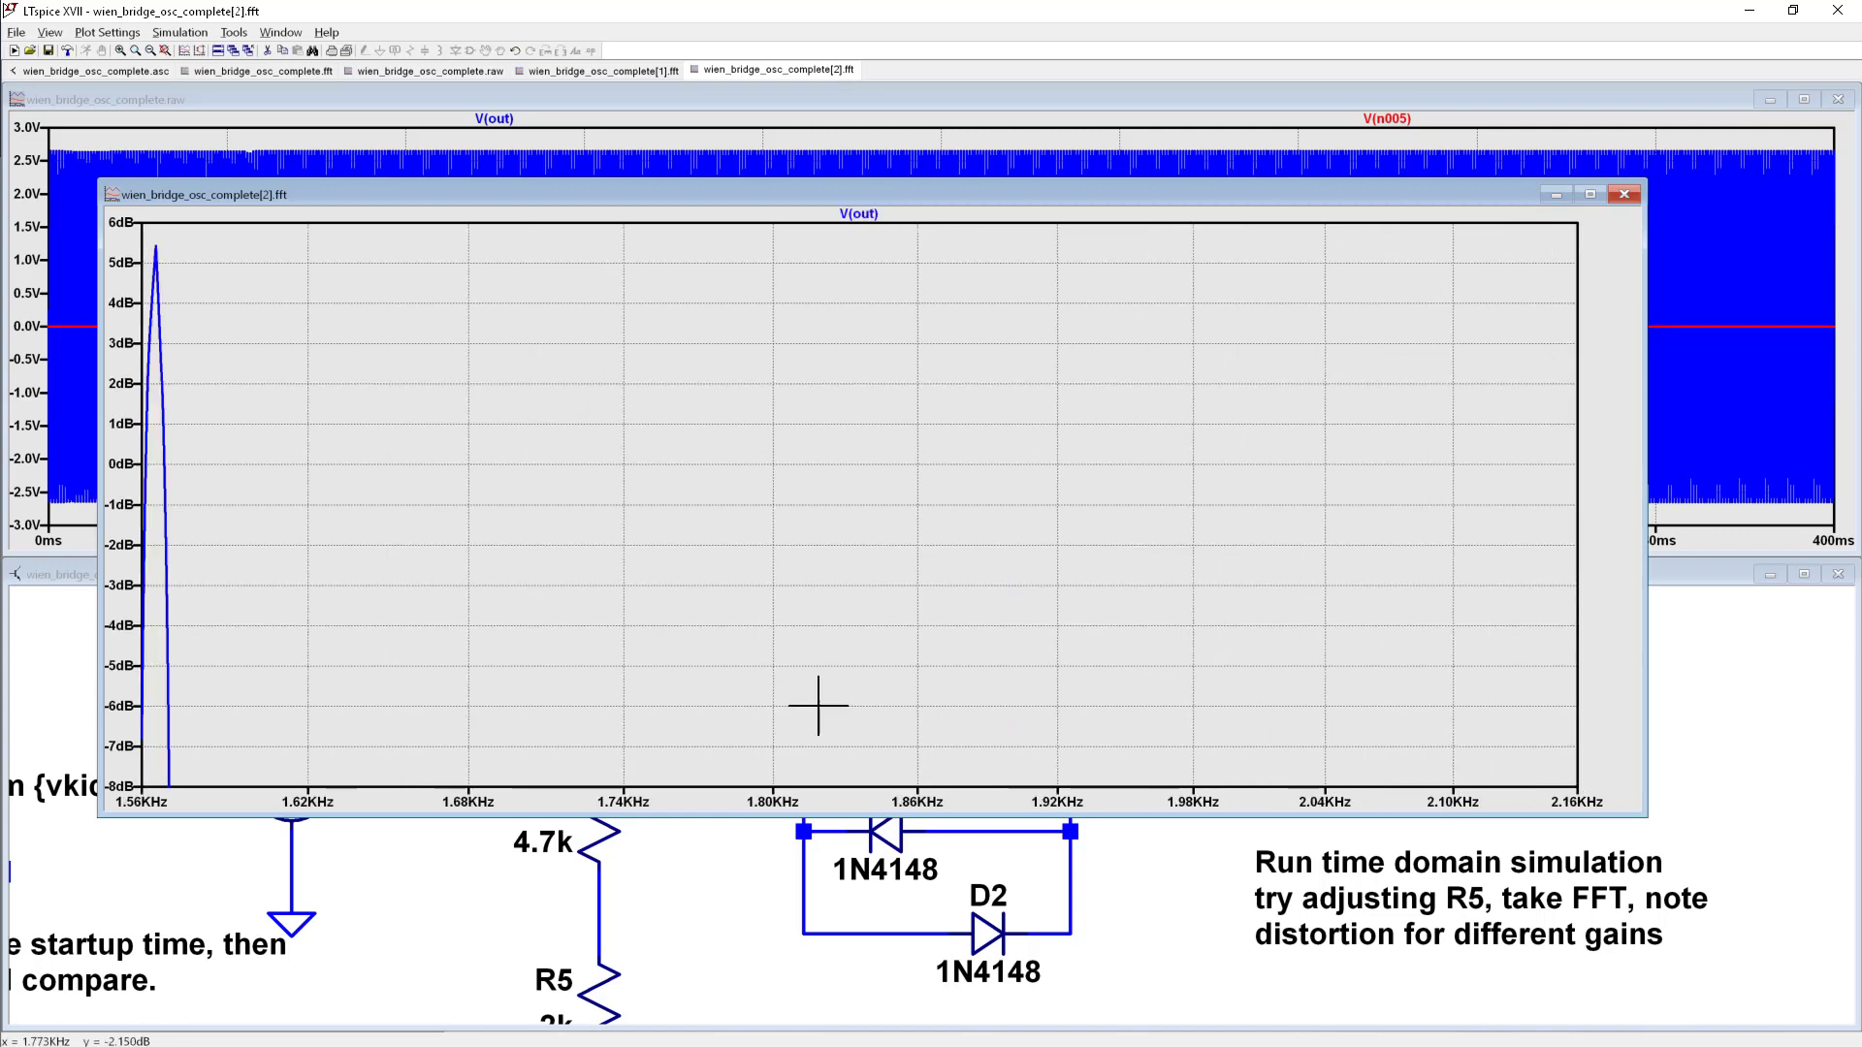
{"action": "right_click", "coordinate": [815, 926]}
{"action": "left_click", "coordinate": [722, 916]}
{"action": "left_click", "coordinate": [729, 929]}
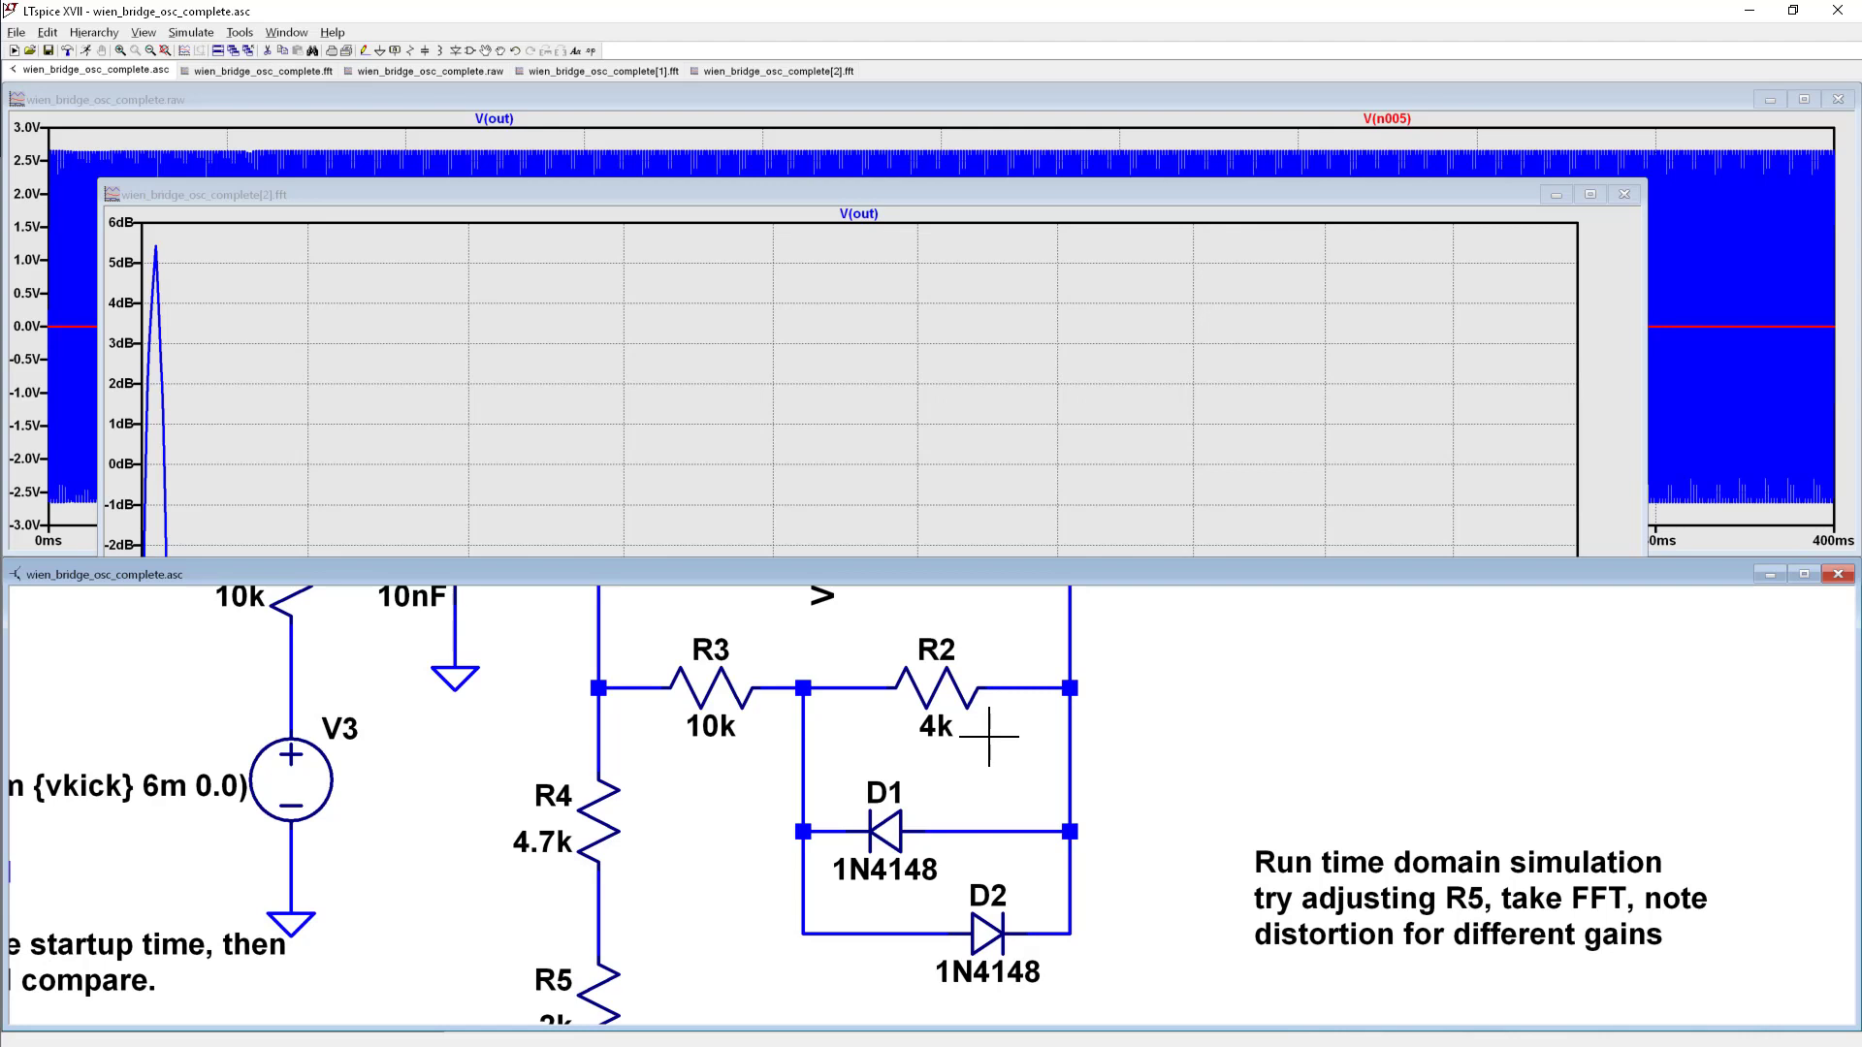
Step: Minimize LTspice to return to the slide presentation and advance to the closing slide
{"action": "left_click", "coordinate": [1743, 11]}
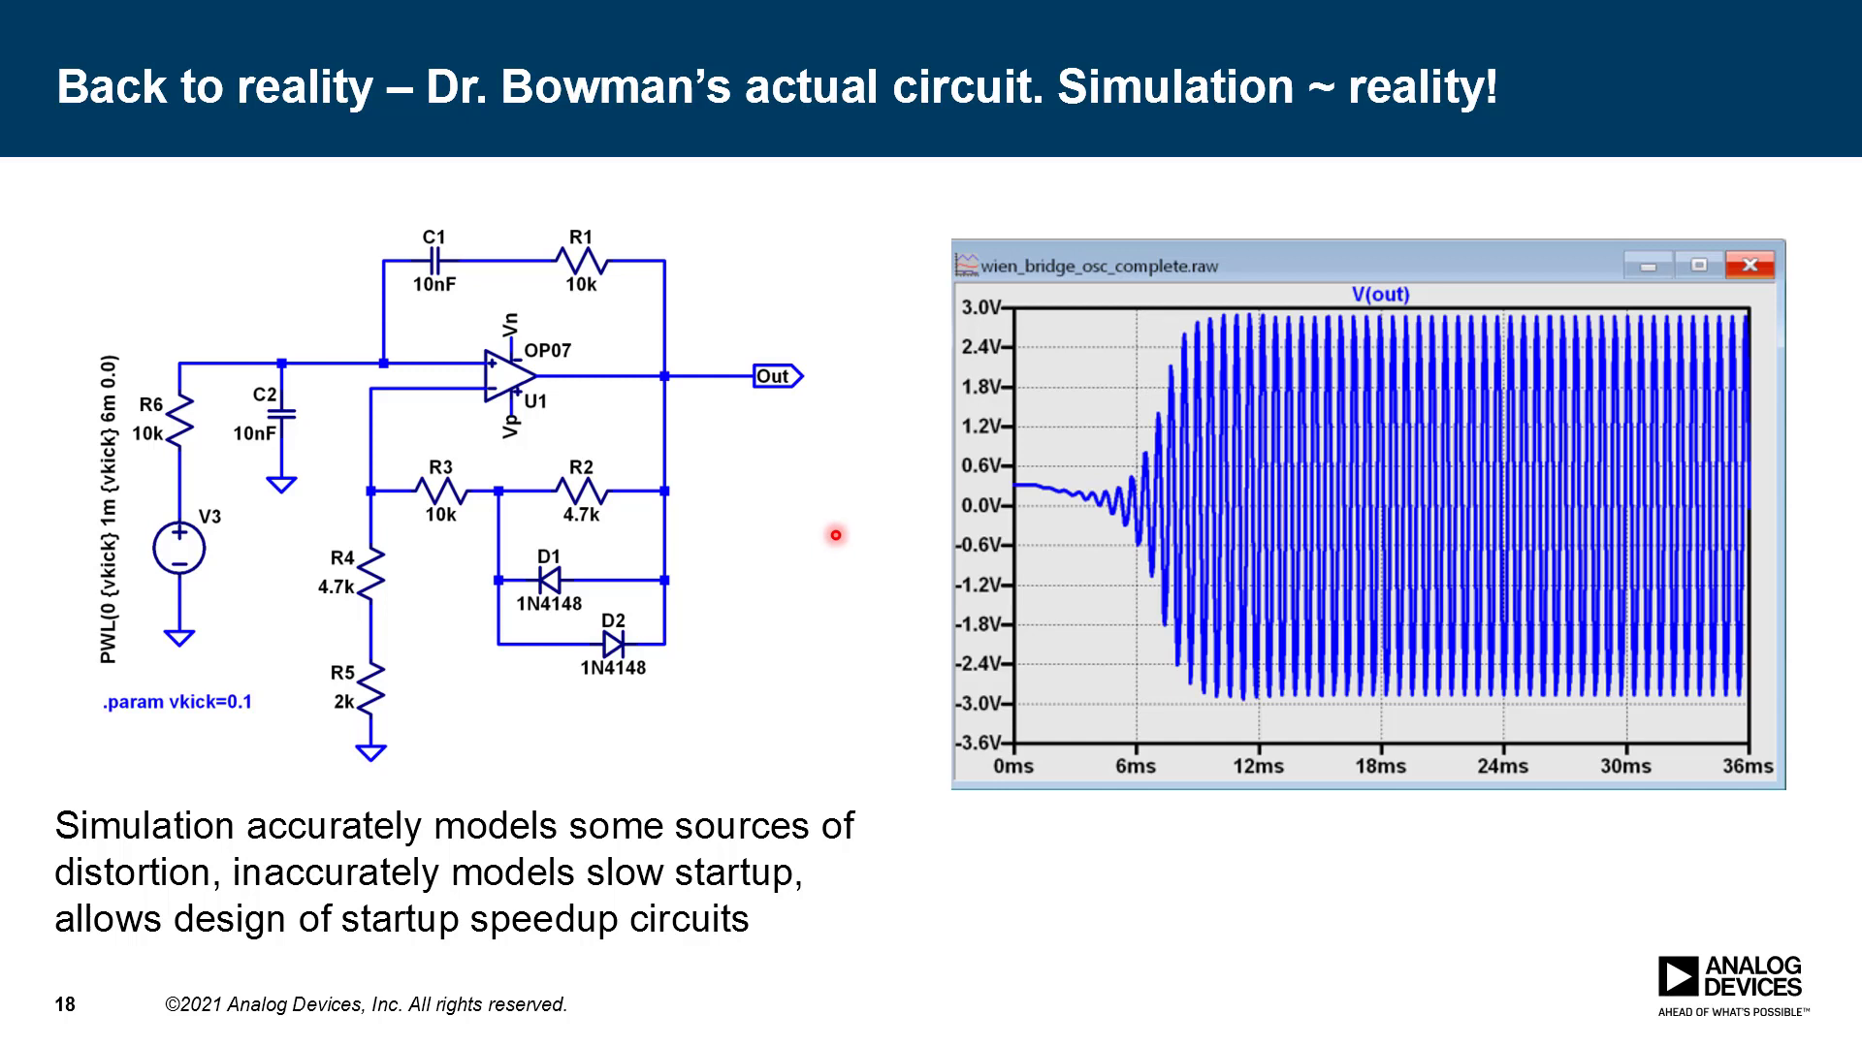
{"action": "key", "text": "Right"}
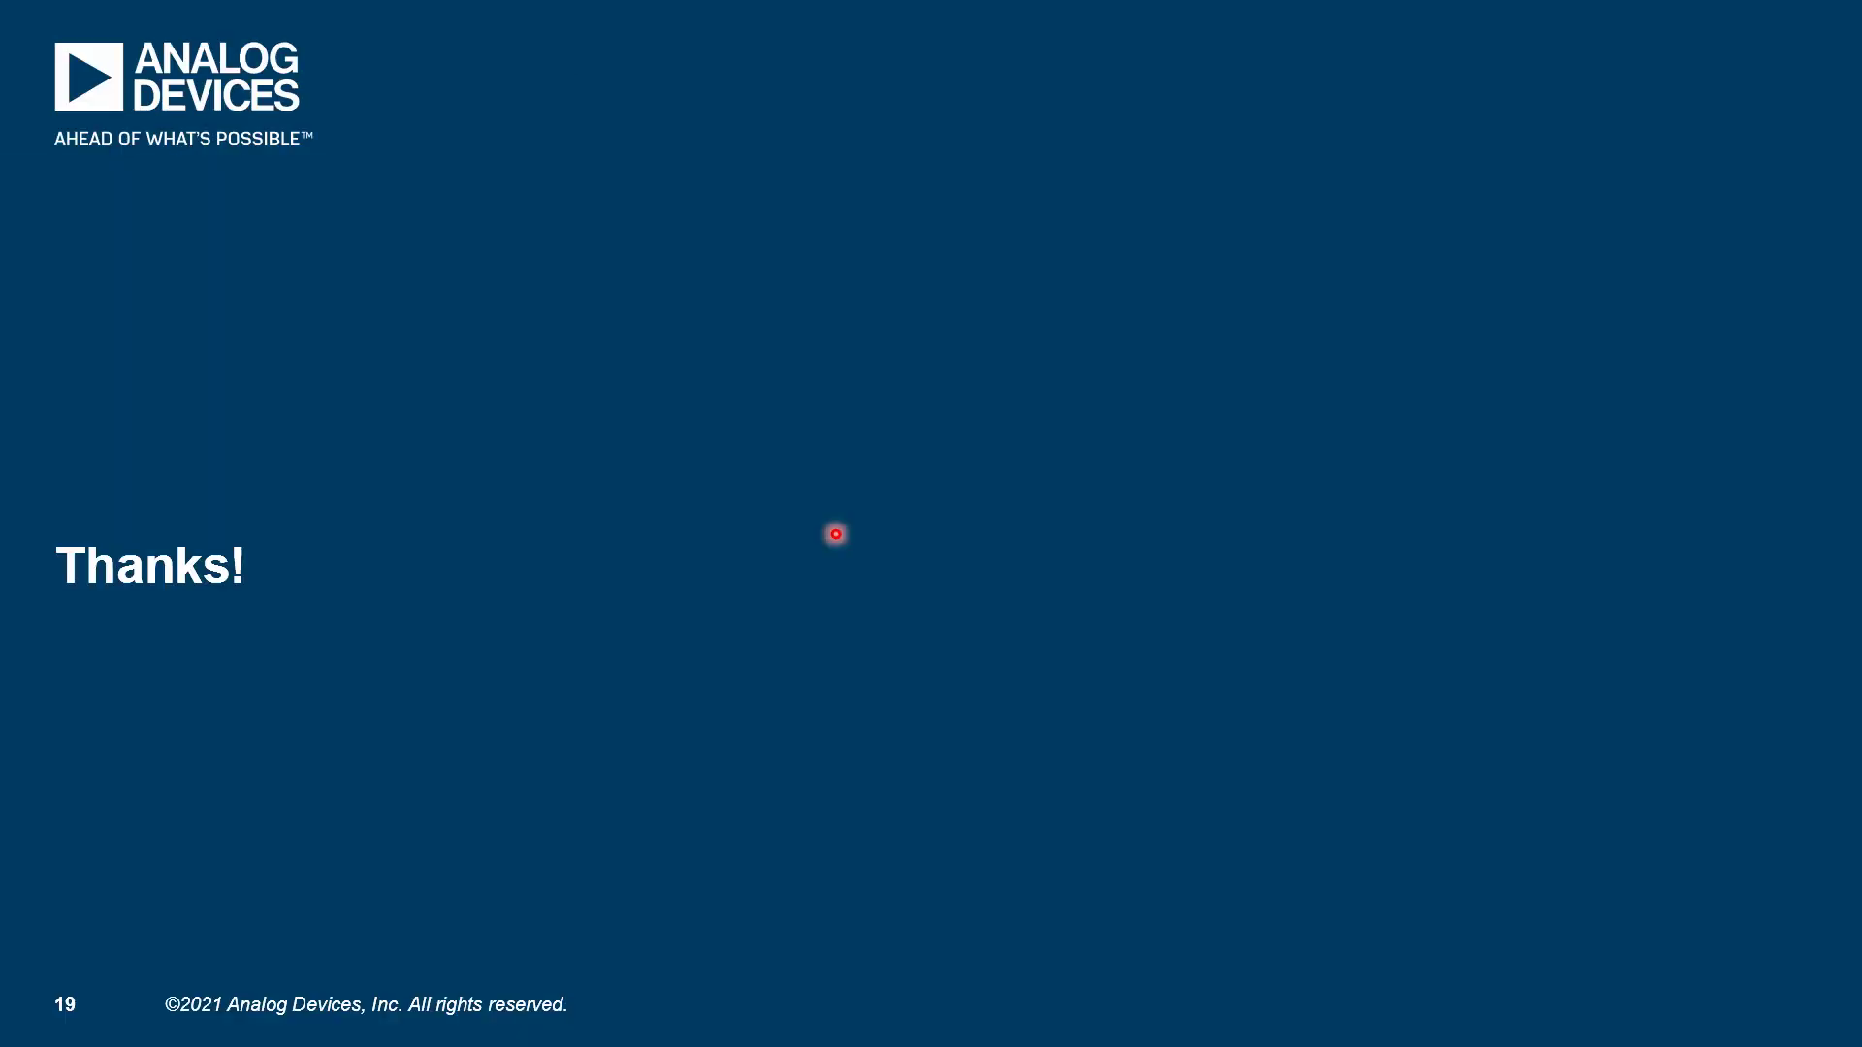